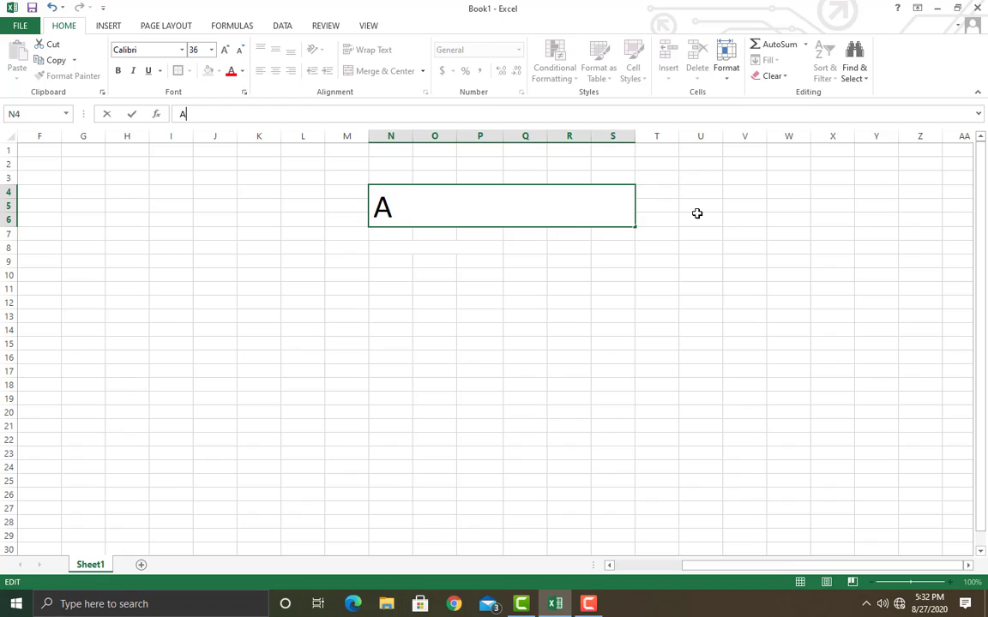
- Complete the title "Ali Electronic bill" in the merged cell N4:S6
{"action": "type", "text": "li Elec"}
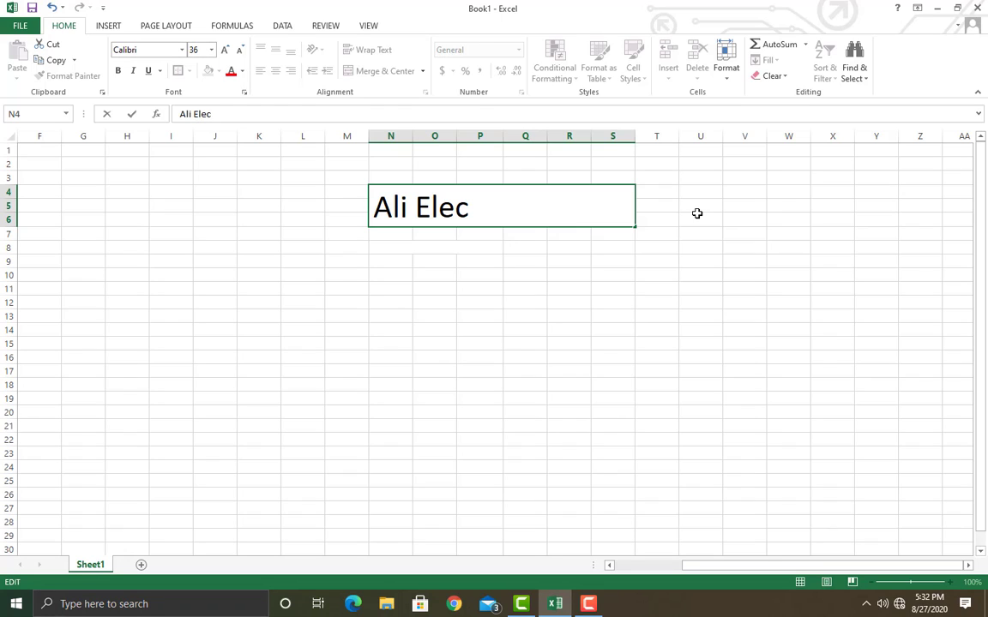
{"action": "type", "text": "tronic"}
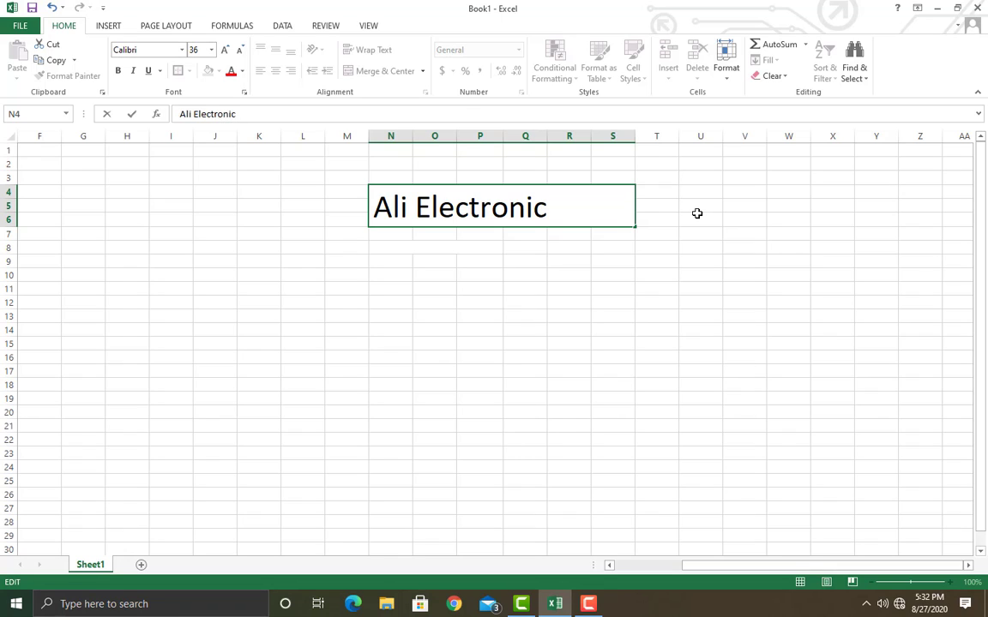
{"action": "type", "text": " bill"}
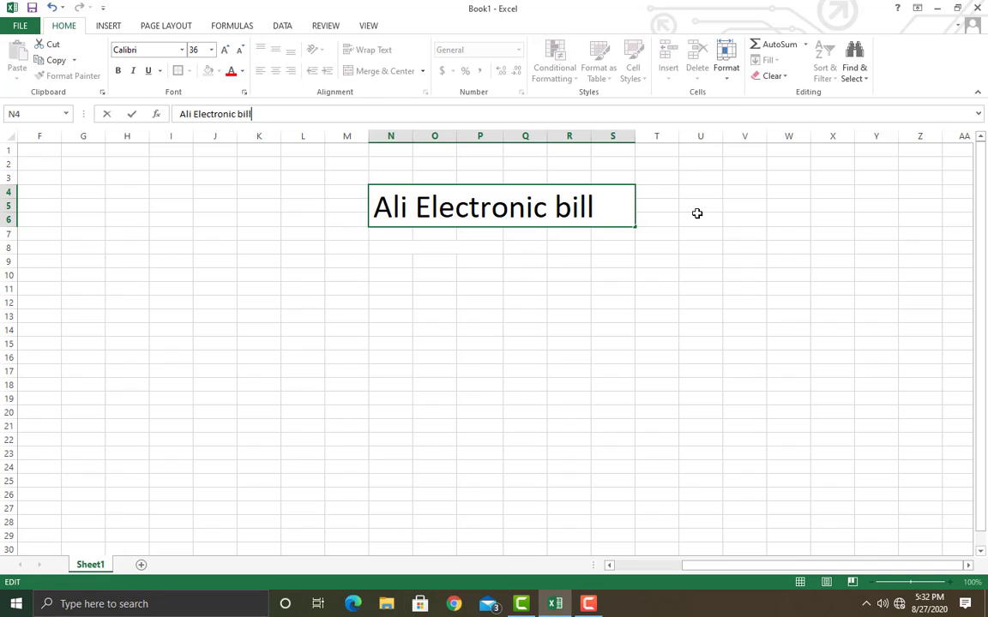
{"action": "left_click", "coordinate": [563, 400]}
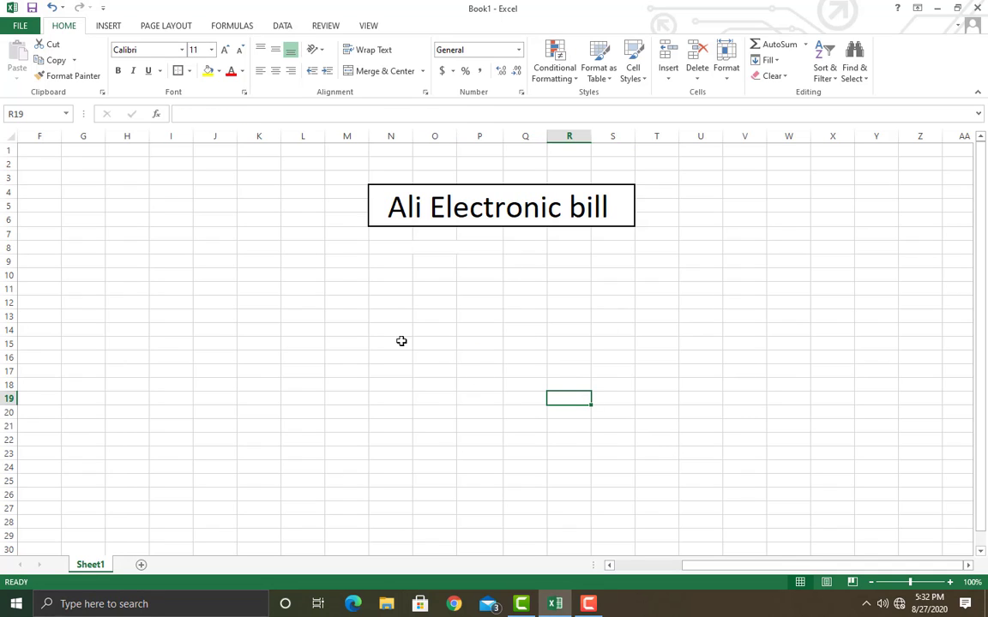
- Unmerge the merged cells N8:P8 below the title
{"action": "left_click", "coordinate": [336, 260]}
{"action": "left_click", "coordinate": [391, 262]}
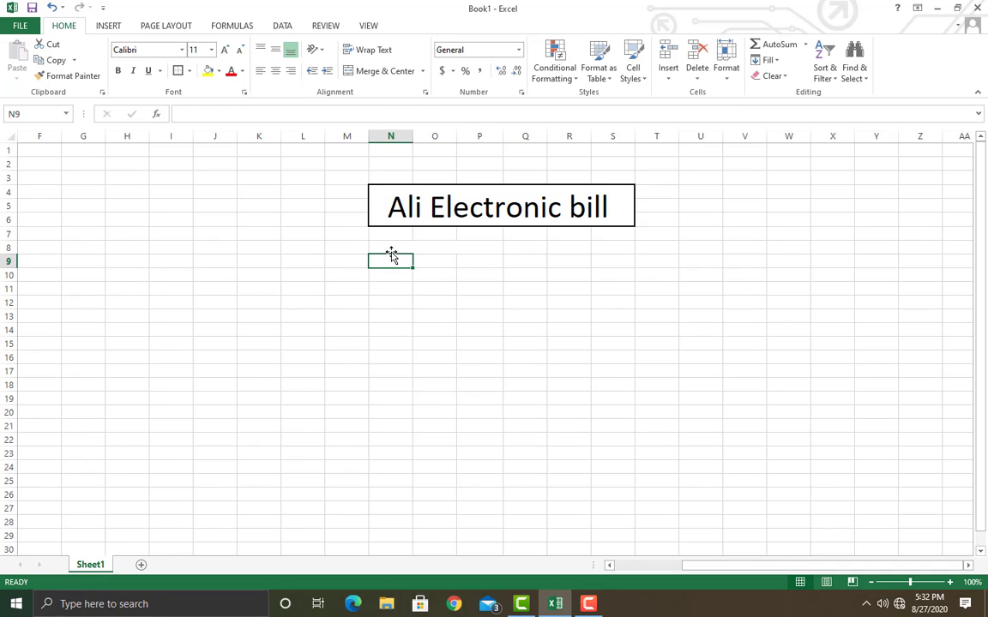
{"action": "left_click", "coordinate": [392, 251]}
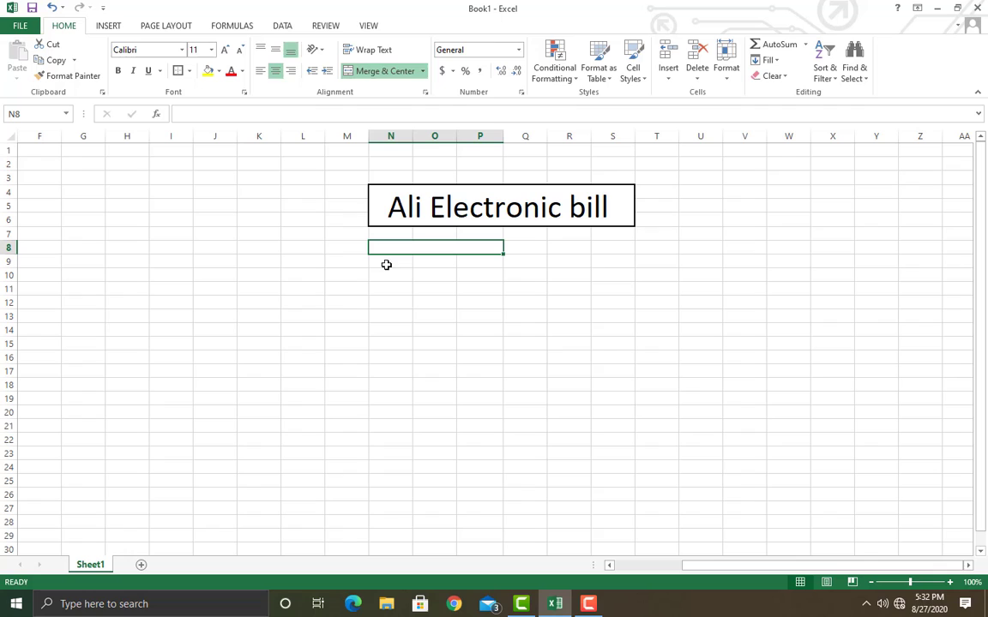
{"action": "left_click", "coordinate": [378, 71]}
- Enter the labels "Date" in cell N8 and "Invoce no" in cell P8
{"action": "left_click", "coordinate": [391, 249]}
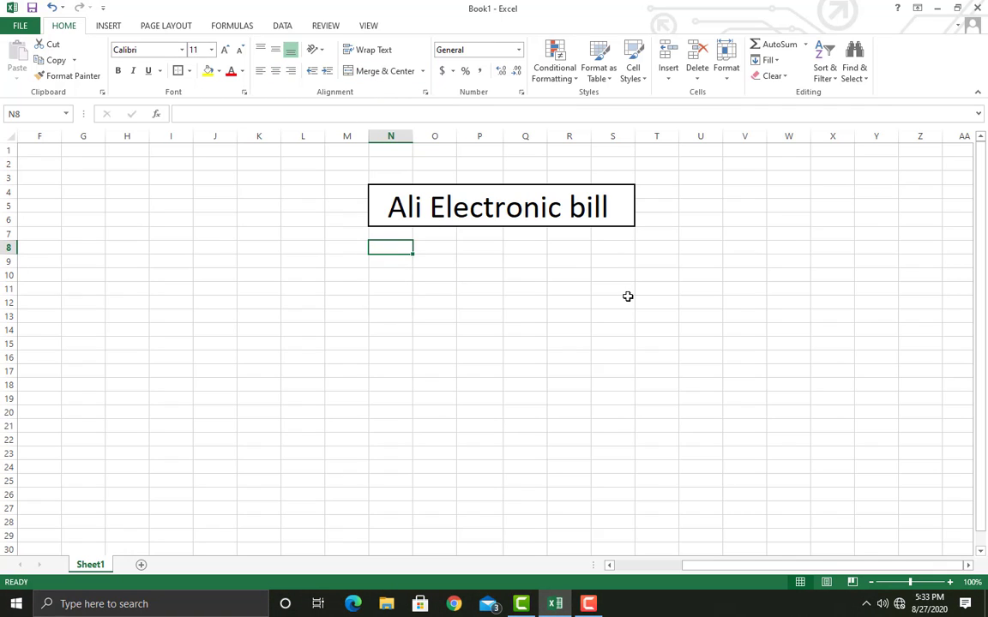
{"action": "type", "text": "D"}
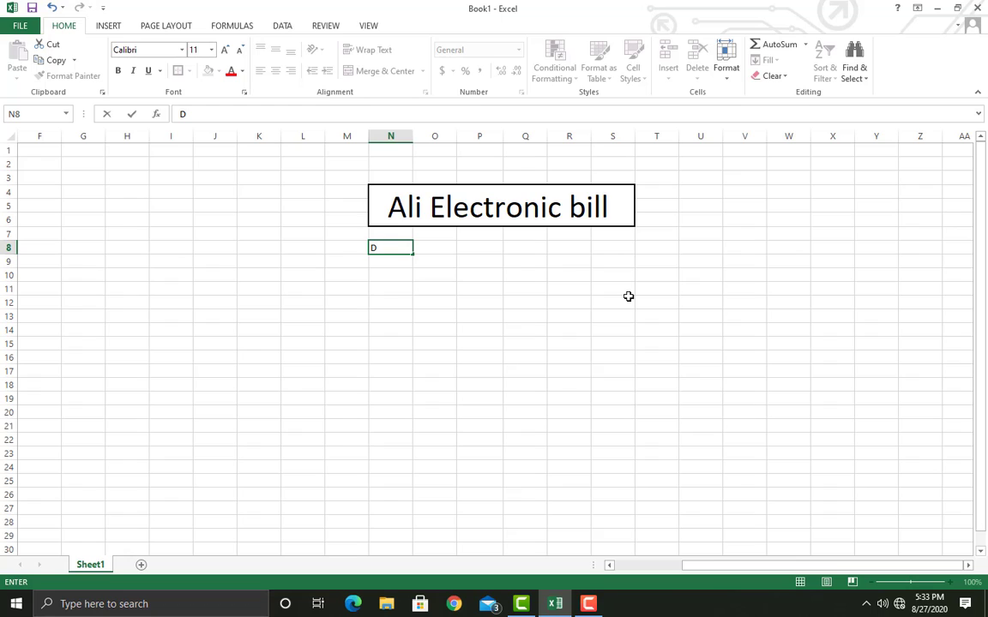
{"action": "type", "text": "Ate"}
{"action": "key", "text": "Tab"}
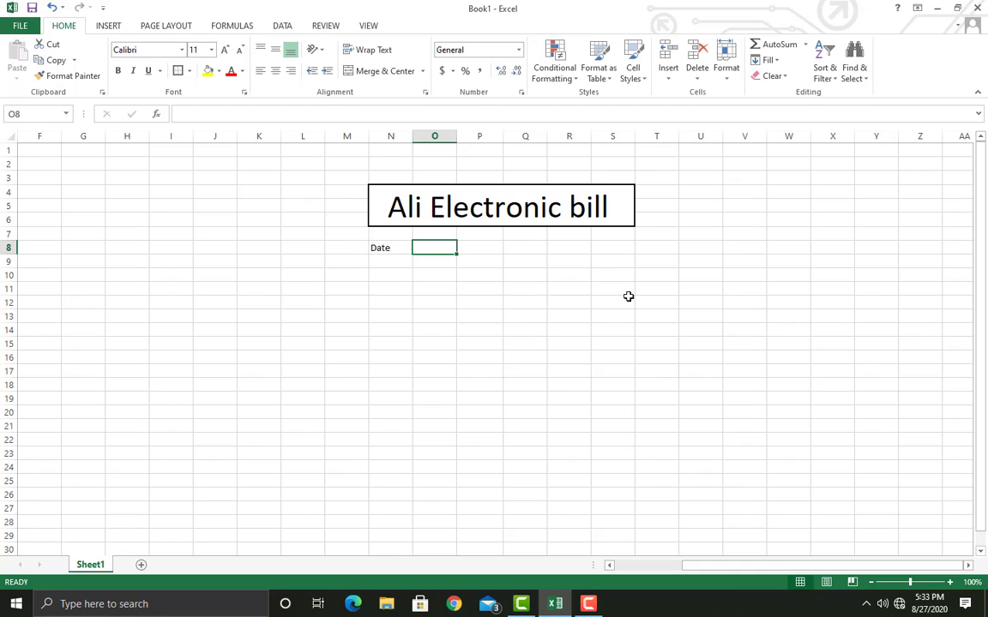
{"action": "key", "text": "Tab"}
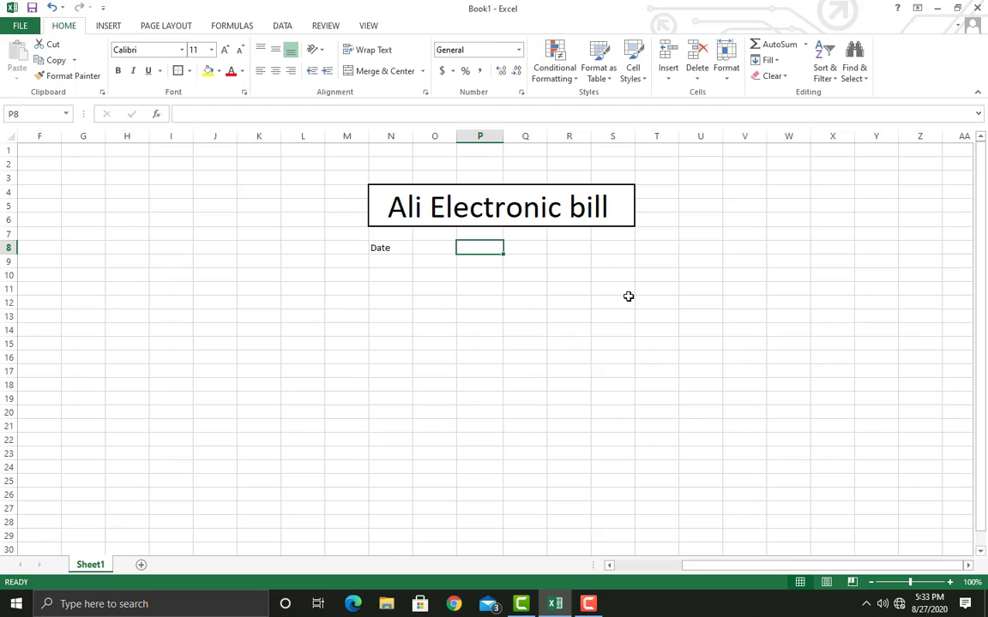
{"action": "type", "text": "In"}
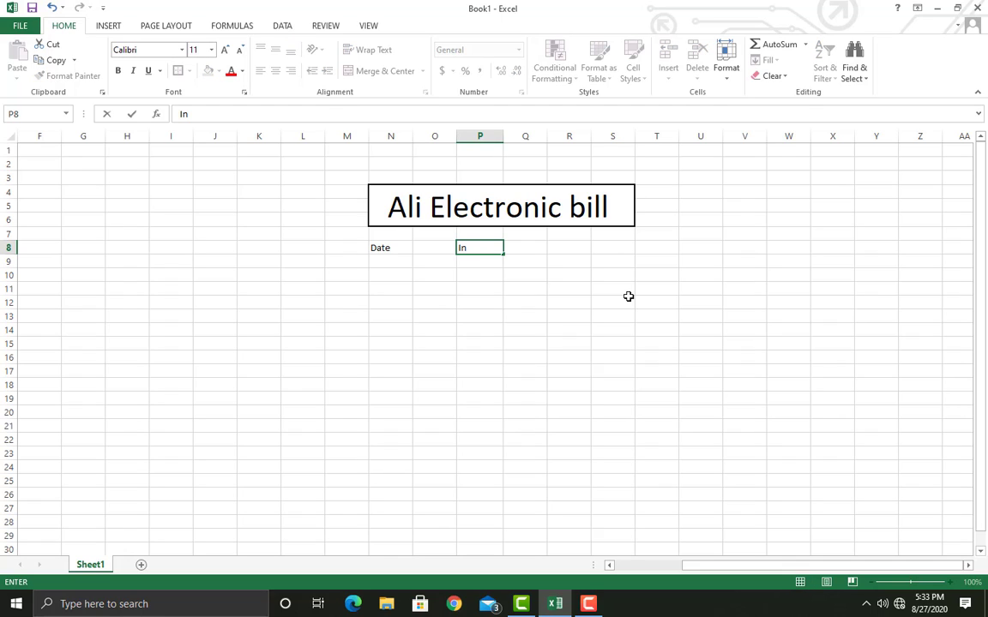
{"action": "type", "text": "voce no"}
{"action": "key", "text": "Tab"}
{"action": "key", "text": "Tab"}
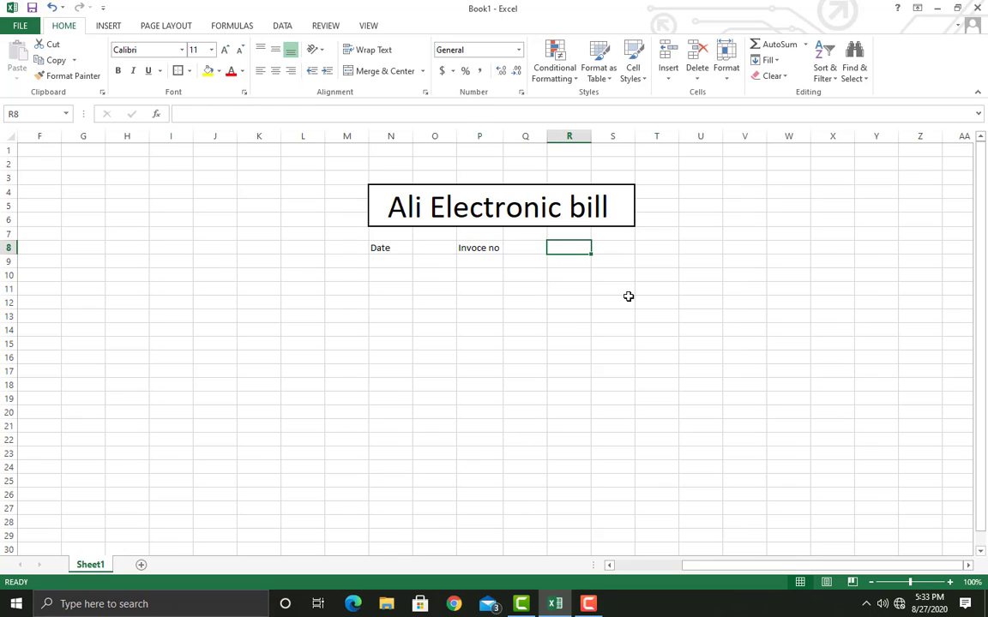
- Enter the label "Couster NAME" in cell R8 and widen column R to fit it
{"action": "type", "text": "Co"}
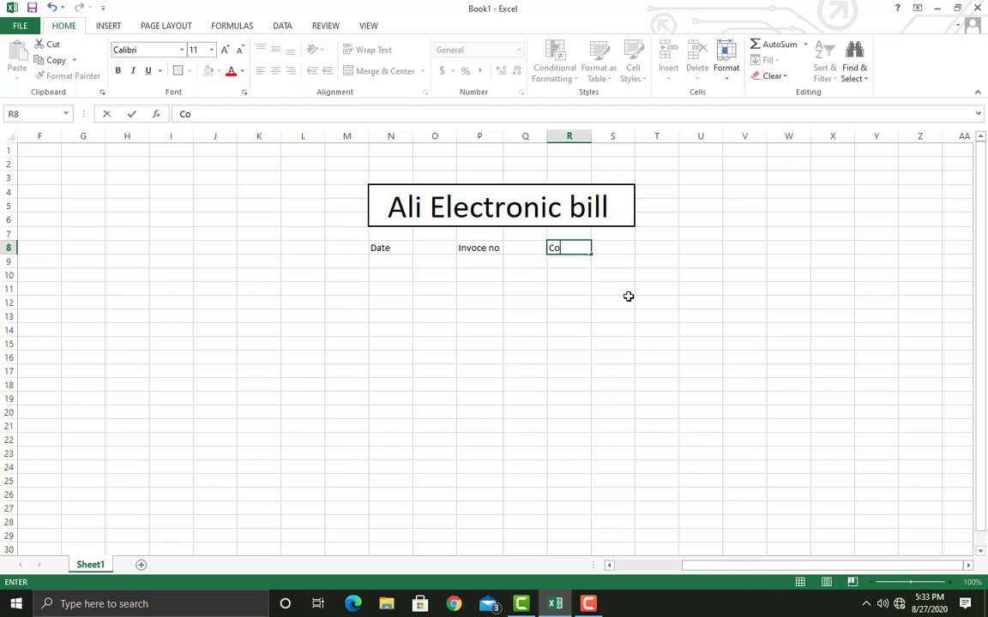
{"action": "type", "text": "uster NAME"}
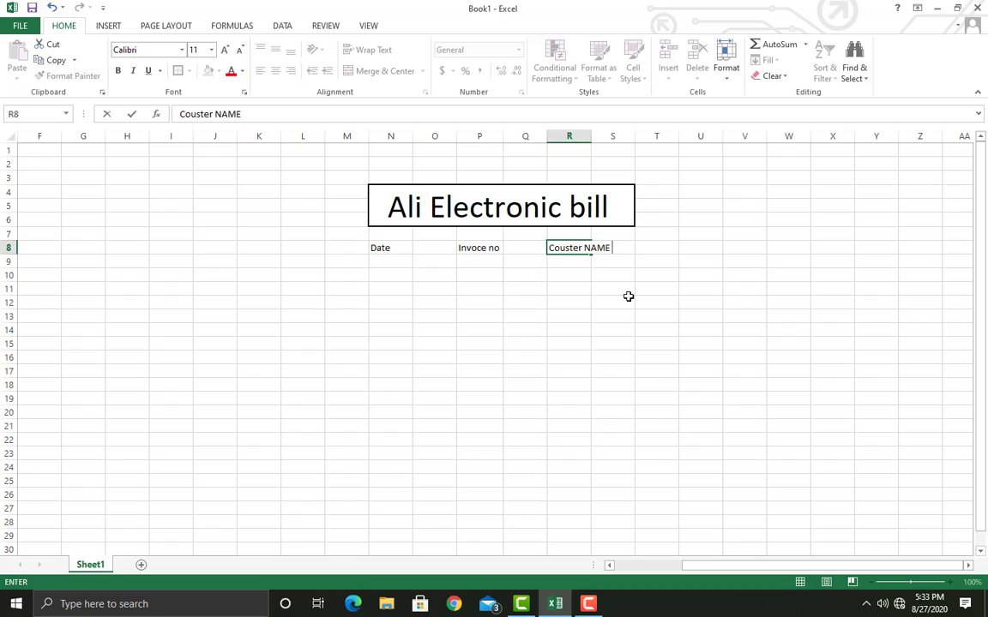
{"action": "left_click", "coordinate": [799, 549]}
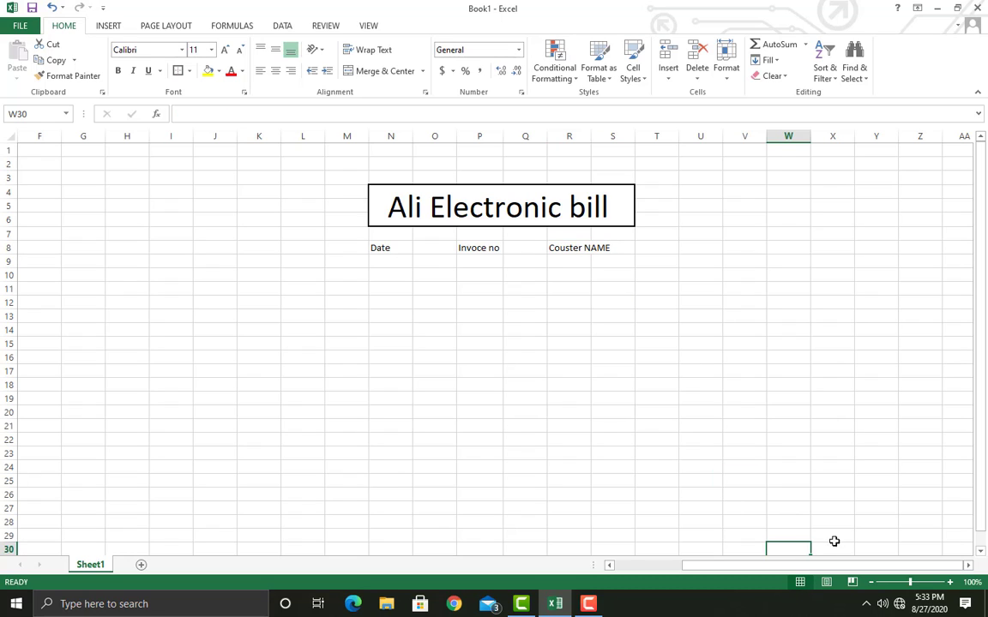
{"action": "left_click", "coordinate": [580, 248]}
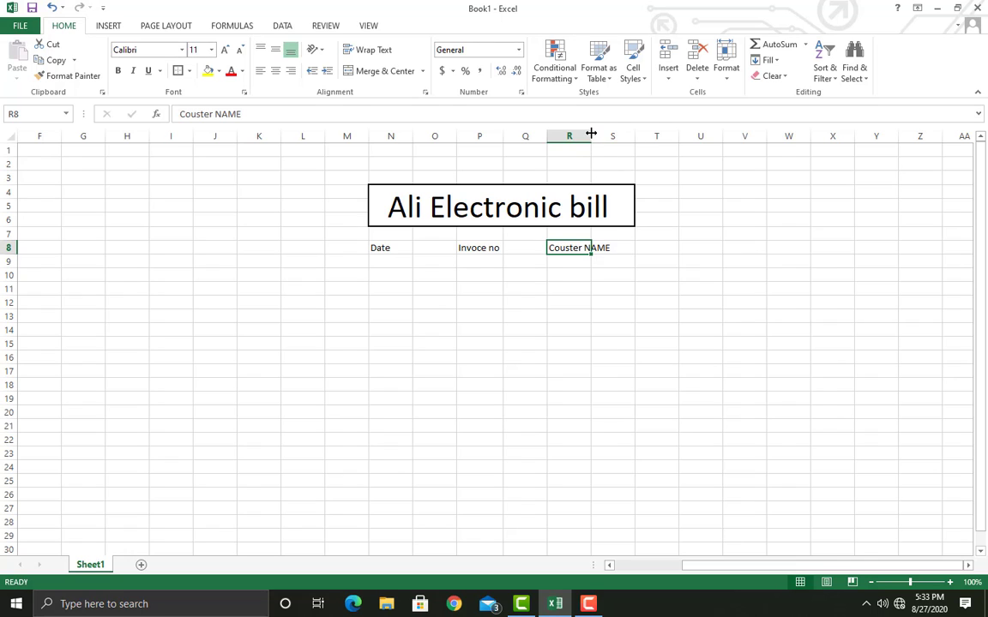
{"action": "left_click_drag", "start_coordinate": [590, 134], "coordinate": [615, 133]}
{"action": "left_click", "coordinate": [665, 336]}
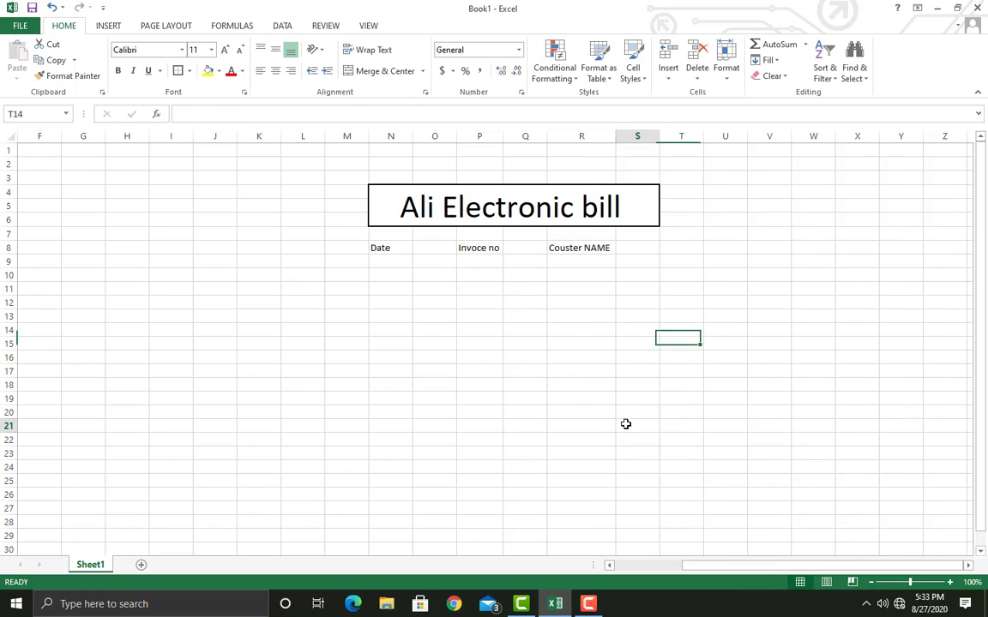
- Fill in the bill's date in cell O8 with the TODAY function
{"action": "left_click", "coordinate": [388, 319]}
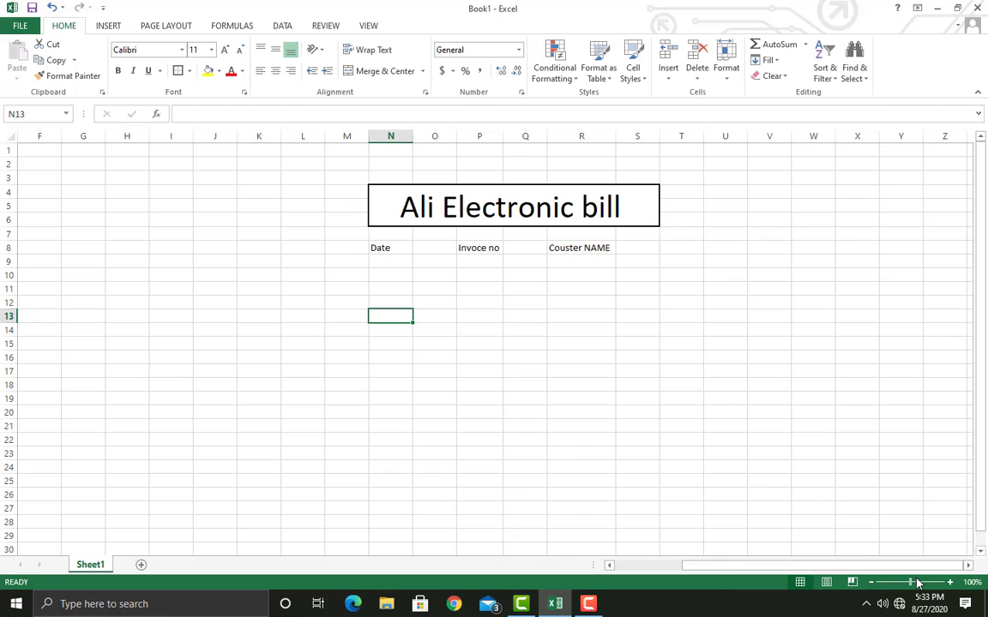
{"action": "left_click_drag", "start_coordinate": [917, 583], "coordinate": [925, 583]}
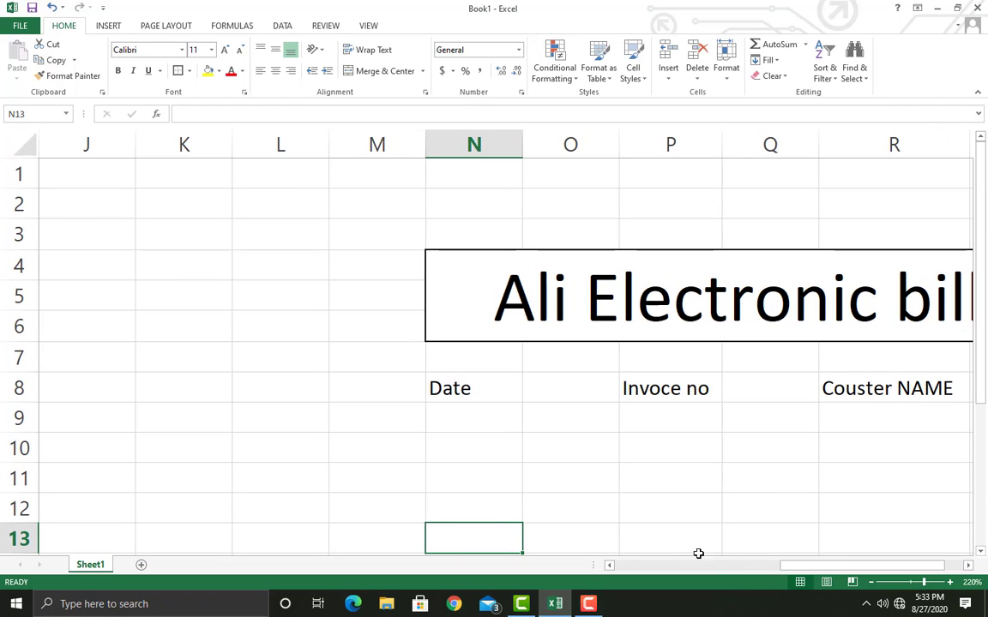
{"action": "left_click_drag", "start_coordinate": [810, 566], "coordinate": [900, 567]}
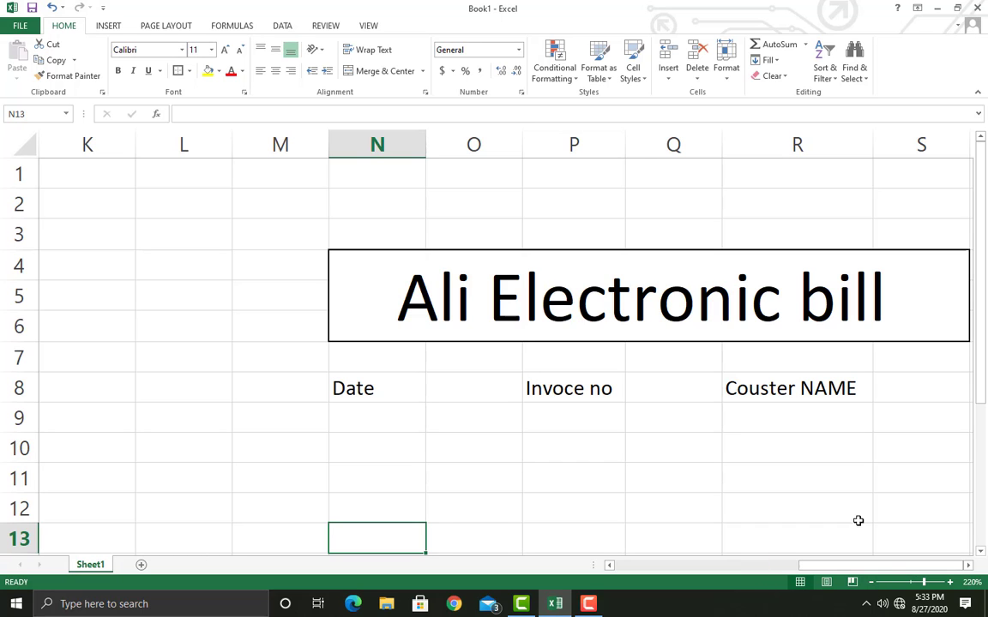
{"action": "scroll", "coordinate": [930, 436], "scroll_direction": "down", "scroll_amount": 1}
{"action": "scroll", "coordinate": [931, 437], "scroll_direction": "up", "scroll_amount": 1}
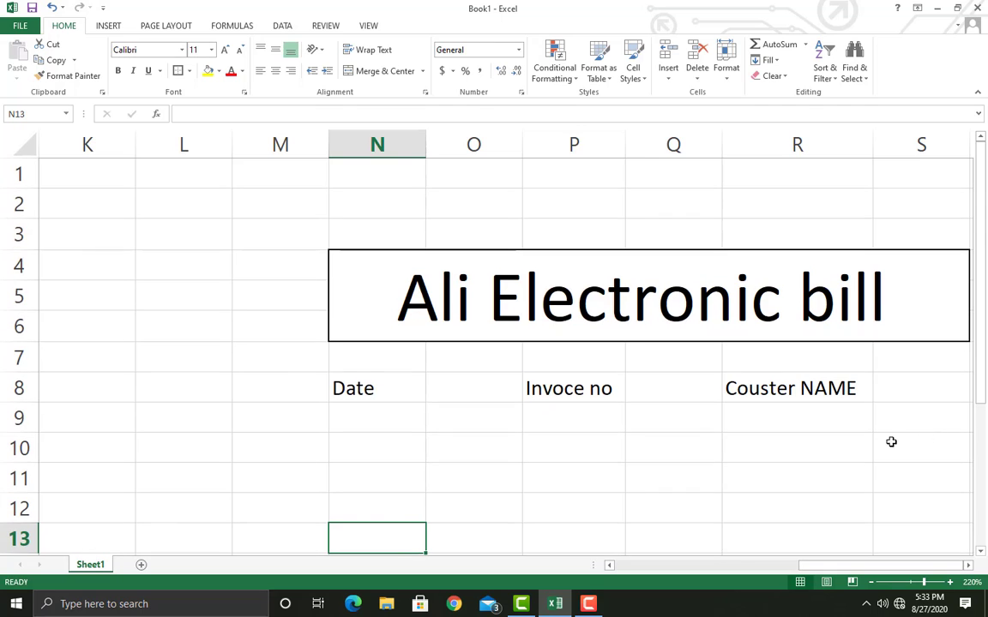
{"action": "left_click", "coordinate": [475, 398]}
{"action": "type", "text": "=to"}
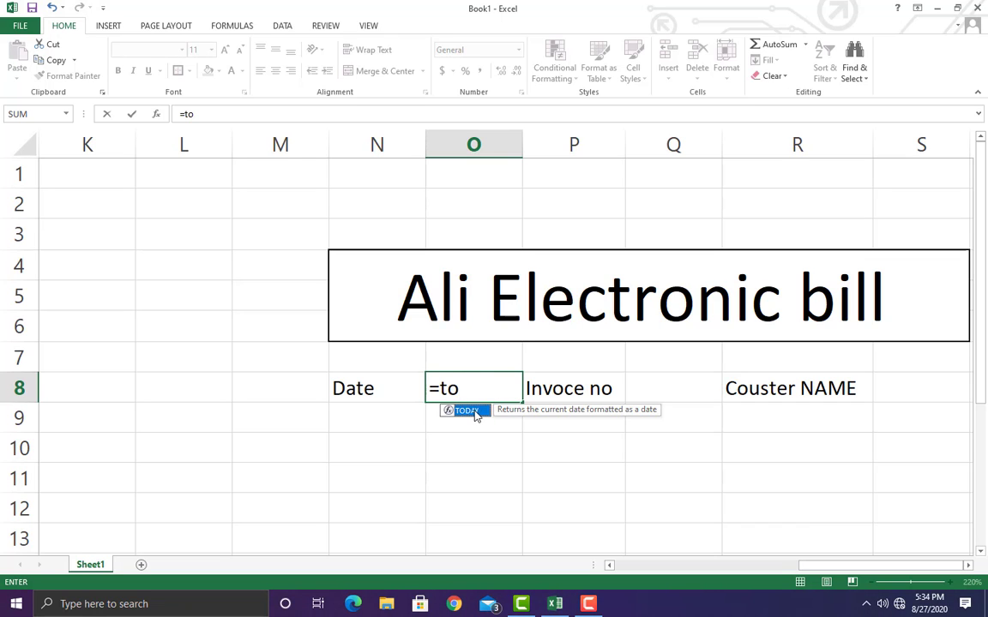
{"action": "double_click", "coordinate": [476, 411]}
{"action": "key", "text": "Return"}
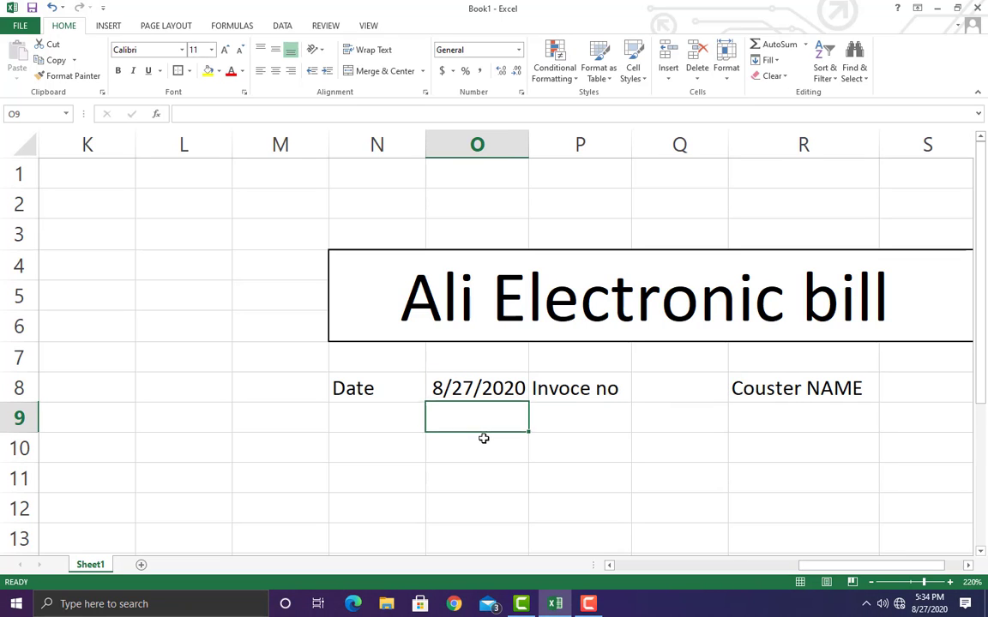
- Fill in the invoice number in cell Q8 and the customer's name in cell S8
{"action": "left_click", "coordinate": [649, 393]}
{"action": "type", "text": "0"}
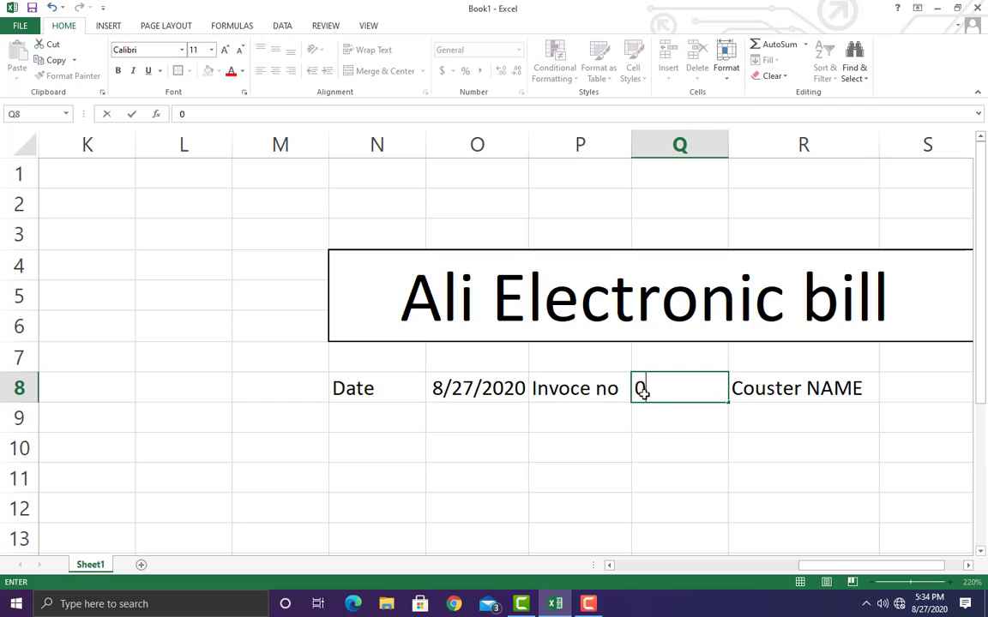
{"action": "type", "text": "1"}
{"action": "key", "text": "Tab"}
{"action": "key", "text": "Tab"}
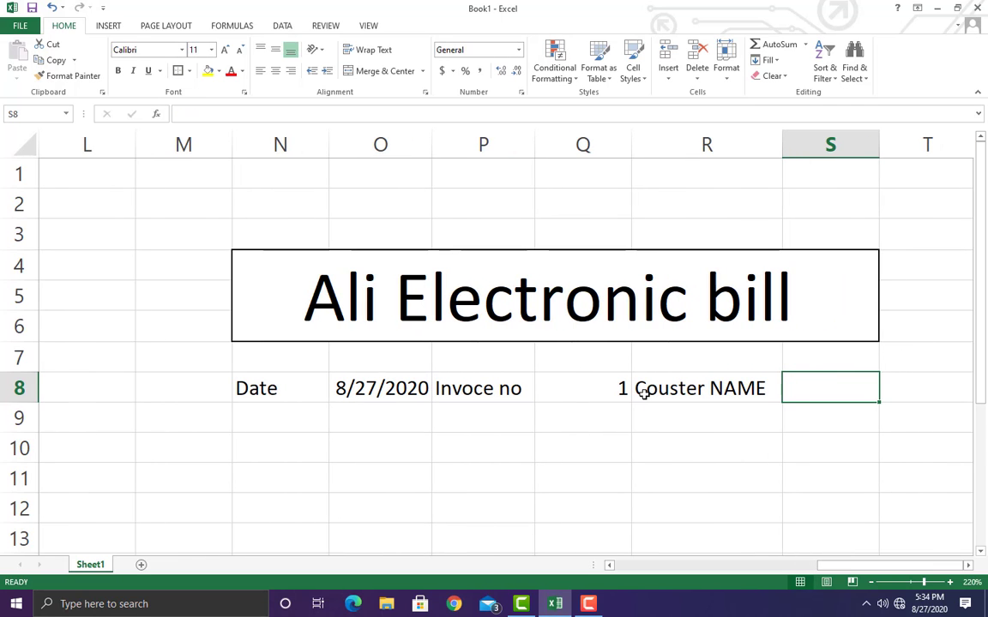
{"action": "type", "text": "Bil"}
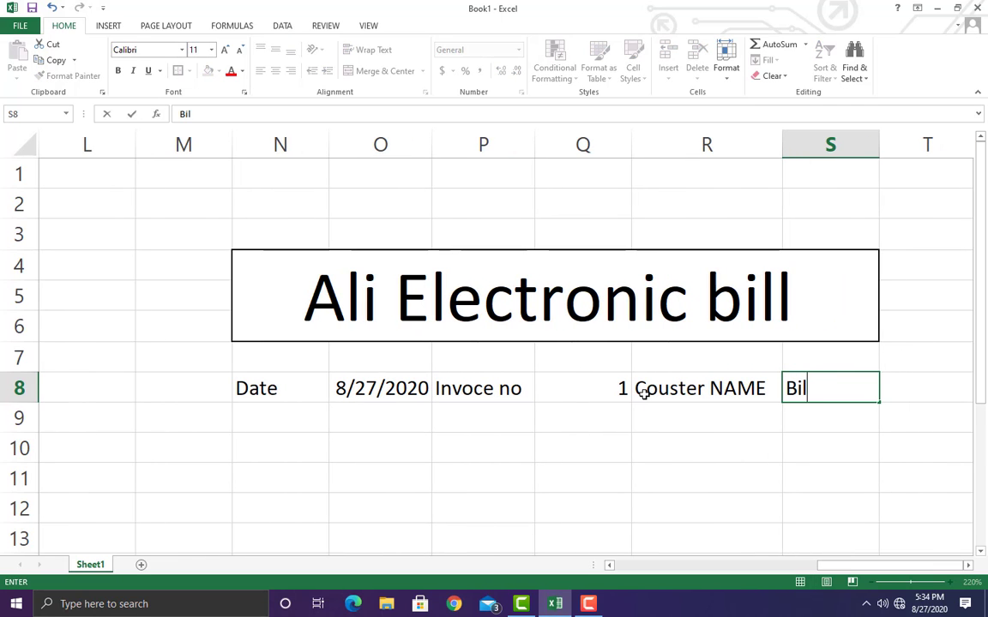
{"action": "type", "text": "A"}
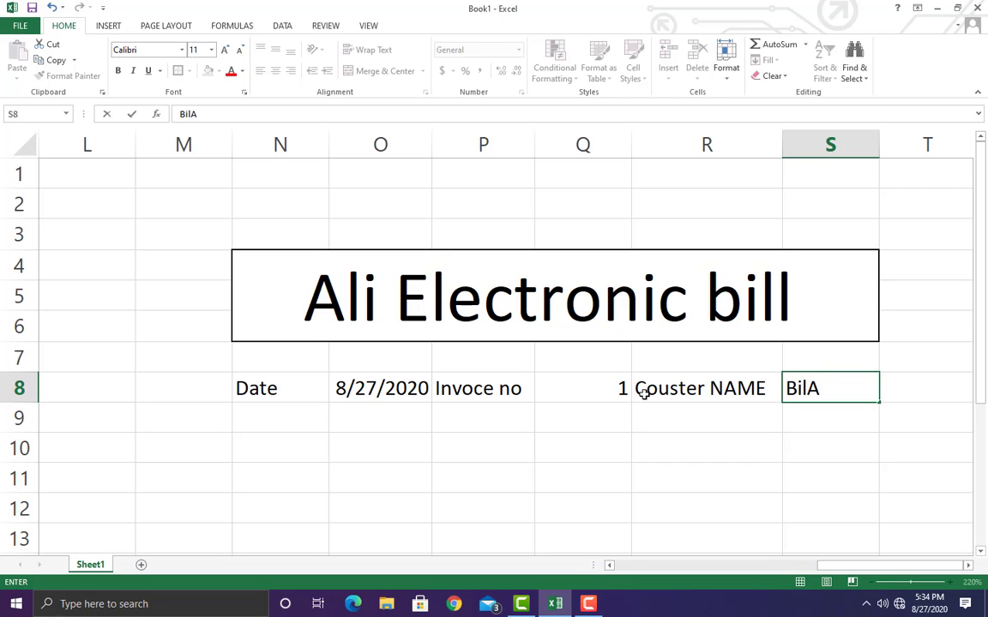
{"action": "type", "text": "l"}
{"action": "left_click", "coordinate": [556, 479]}
- Merge and center cells N11:S11 as a heading row for the items
{"action": "scroll", "coordinate": [447, 474], "scroll_direction": "down", "scroll_amount": 3}
{"action": "scroll", "coordinate": [446, 474], "scroll_direction": "up", "scroll_amount": 2}
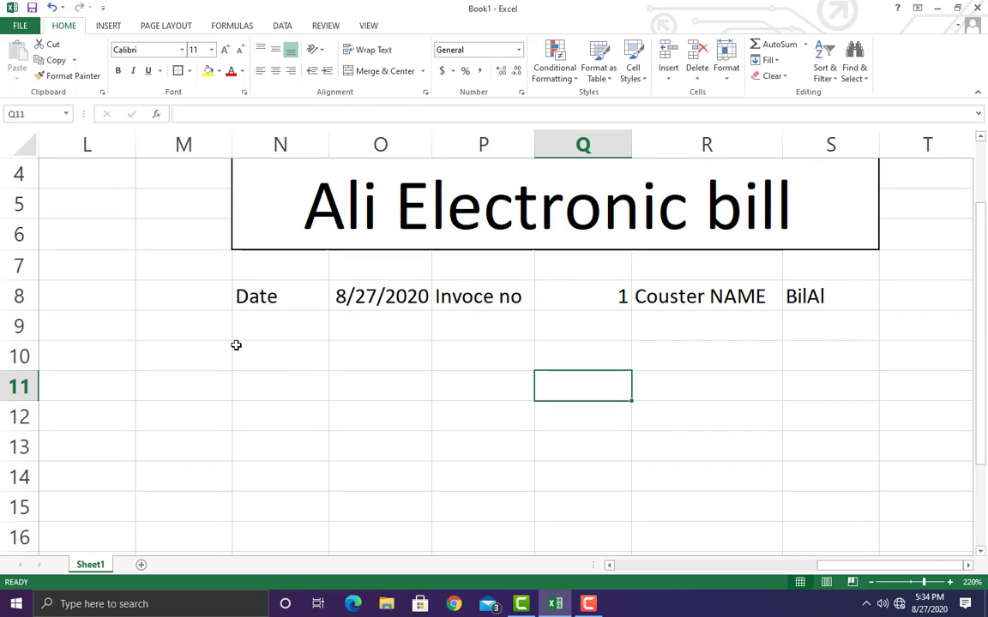
{"action": "left_click_drag", "start_coordinate": [240, 376], "coordinate": [811, 387]}
{"action": "left_click", "coordinate": [377, 71]}
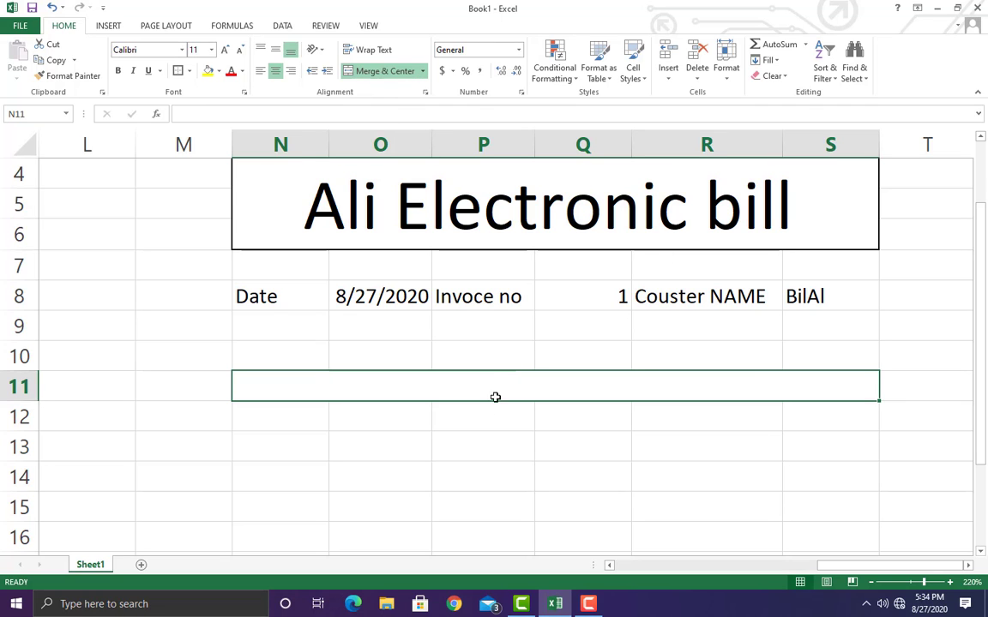
{"action": "type", "text": "itR"}
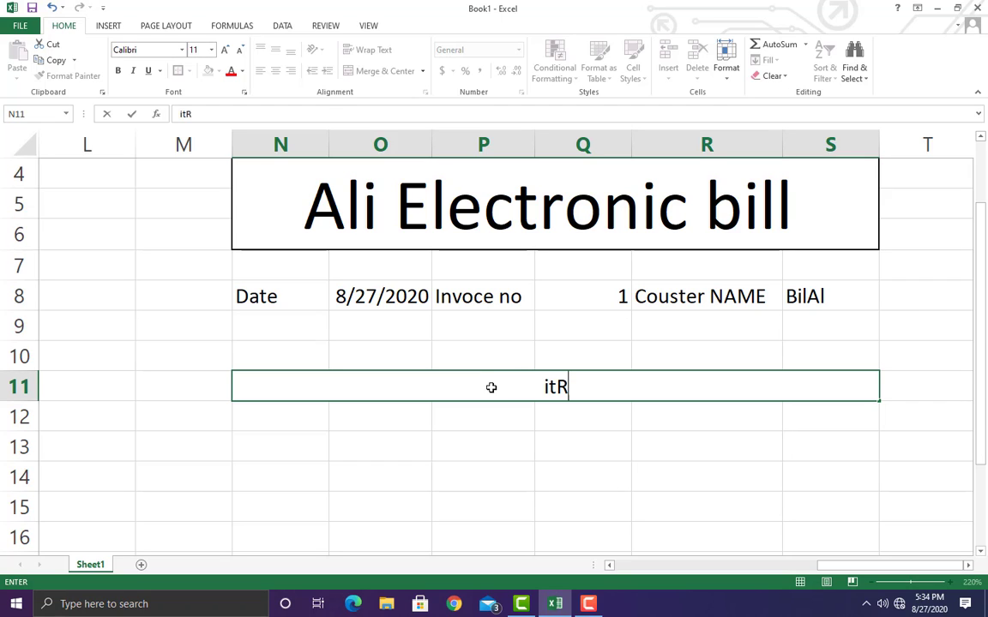
{"action": "key", "text": "BackSpace"}
{"action": "type", "text": "EAm"}
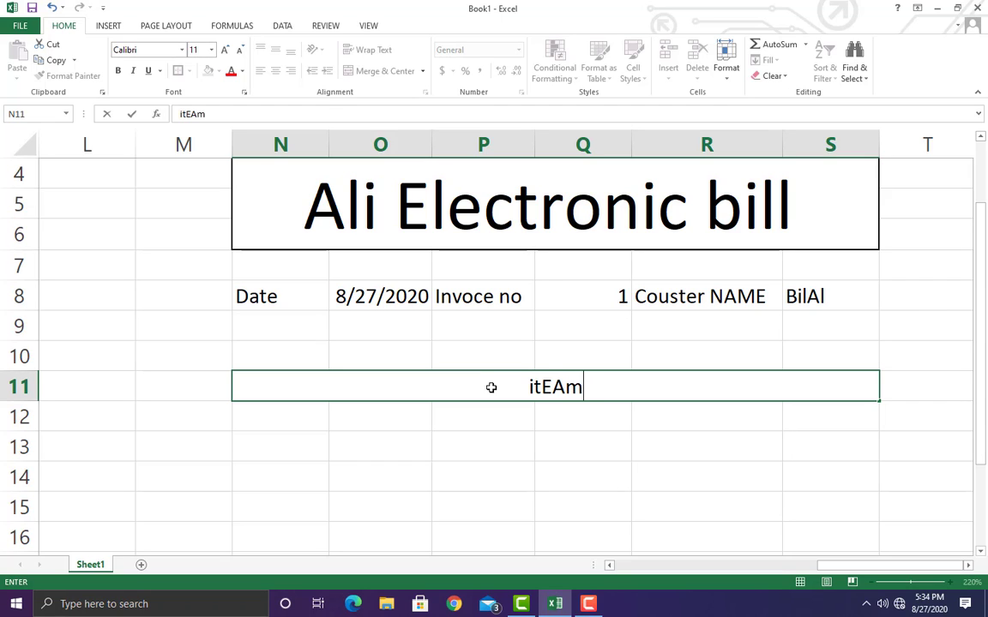
{"action": "key", "text": "BackSpace"}
{"action": "key", "text": "BackSpace"}
{"action": "key", "text": "BackSpace"}
{"action": "key", "text": "BackSpace"}
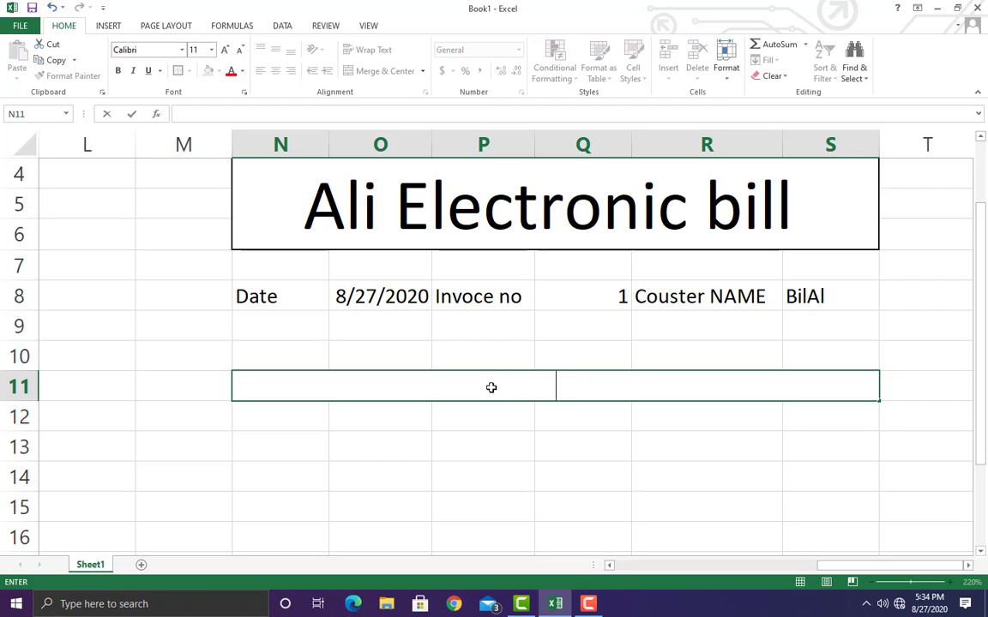
{"action": "key", "text": "BackSpace"}
- Enter the heading "ITEAMS DATILS" in the merged cell N11
{"action": "type", "text": "ITEA"}
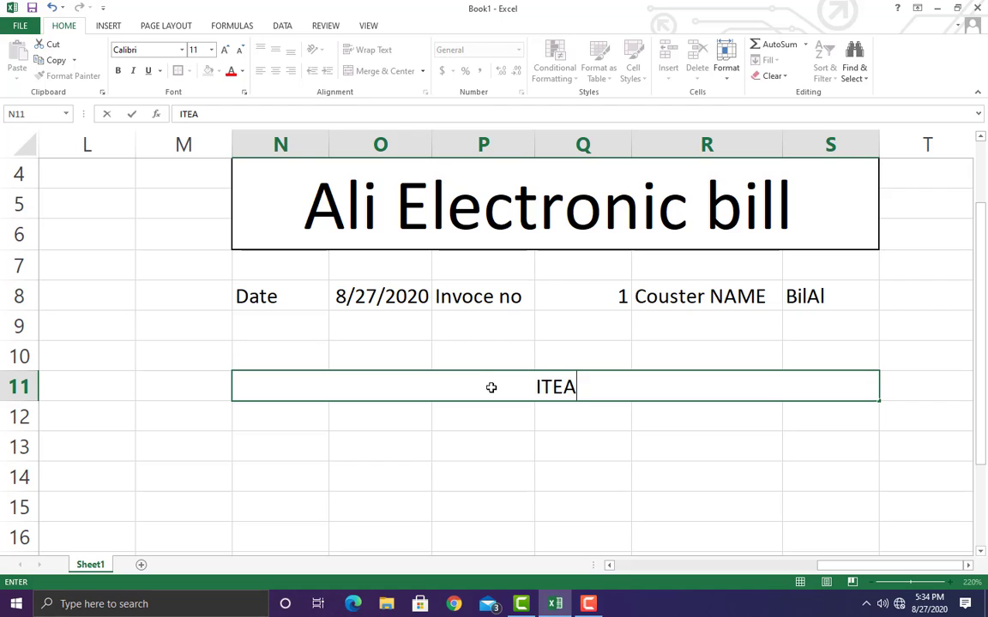
{"action": "type", "text": "MS DA"}
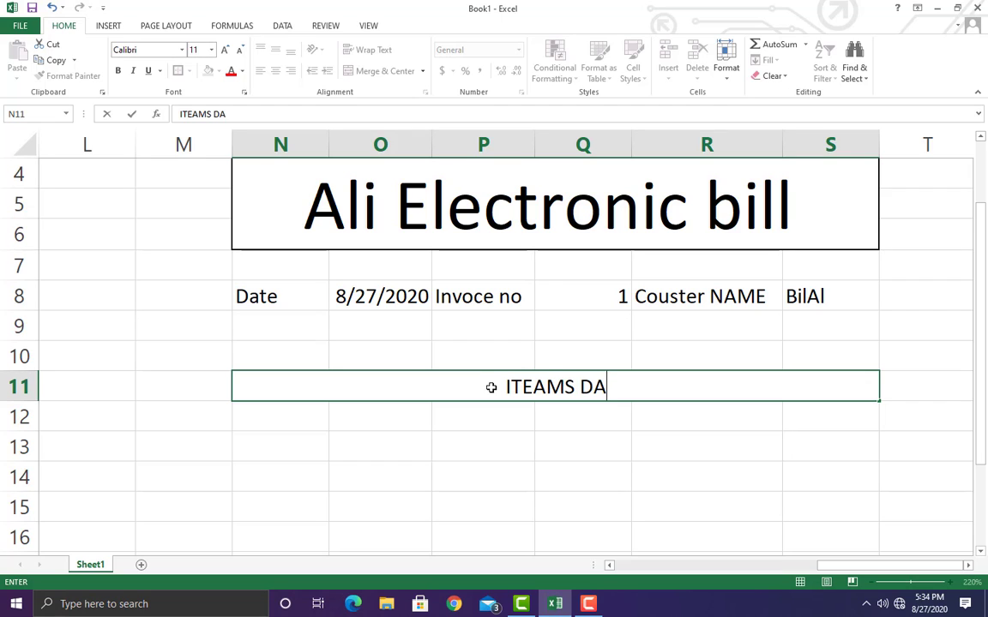
{"action": "type", "text": "RIL"}
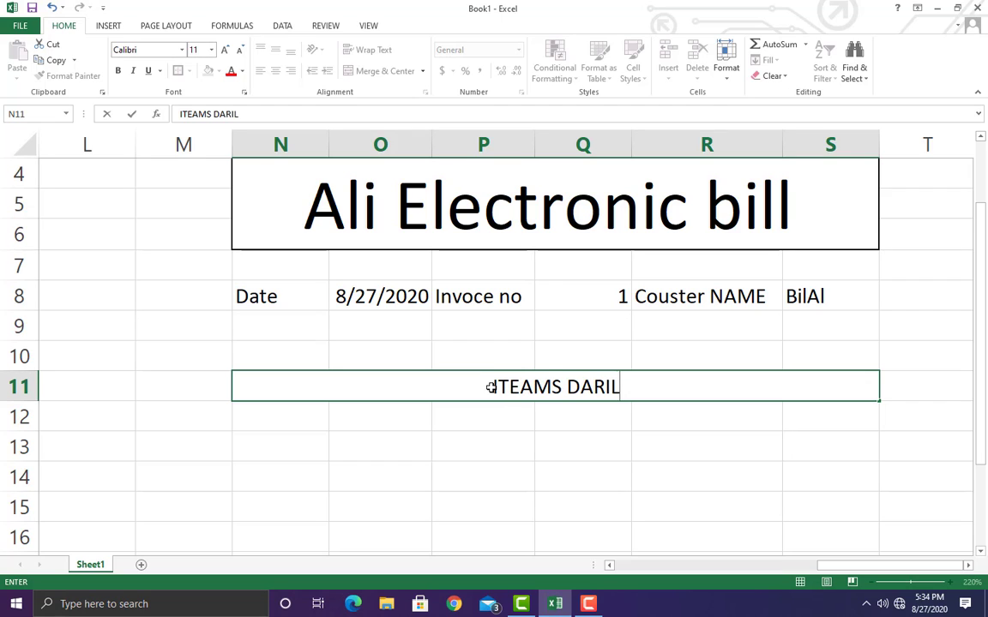
{"action": "key", "text": "BackSpace"}
{"action": "key", "text": "BackSpace"}
{"action": "key", "text": "BackSpace"}
{"action": "key", "text": "BackSpace"}
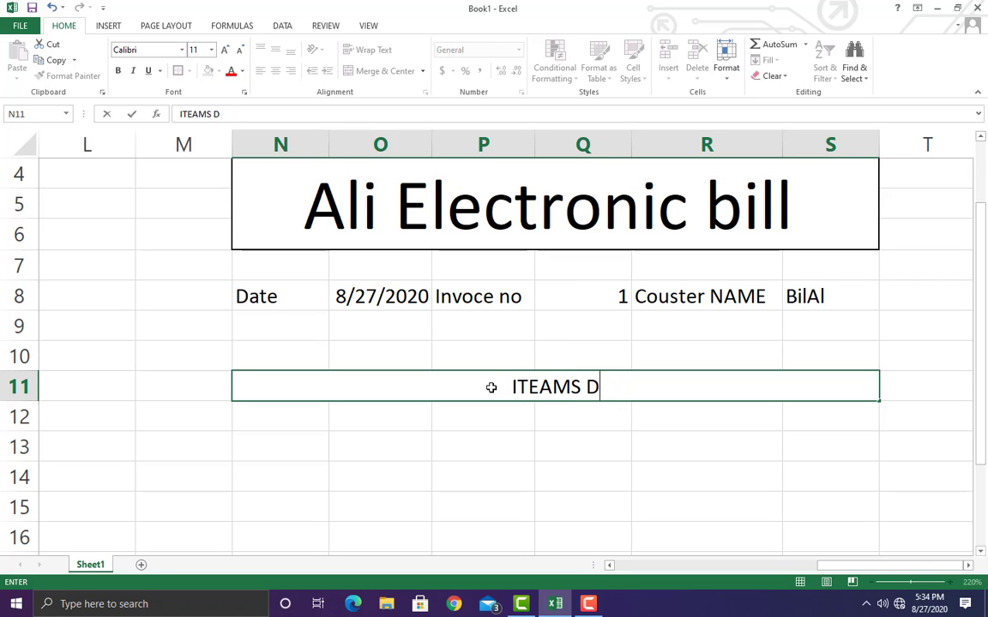
{"action": "type", "text": "ATILS"}
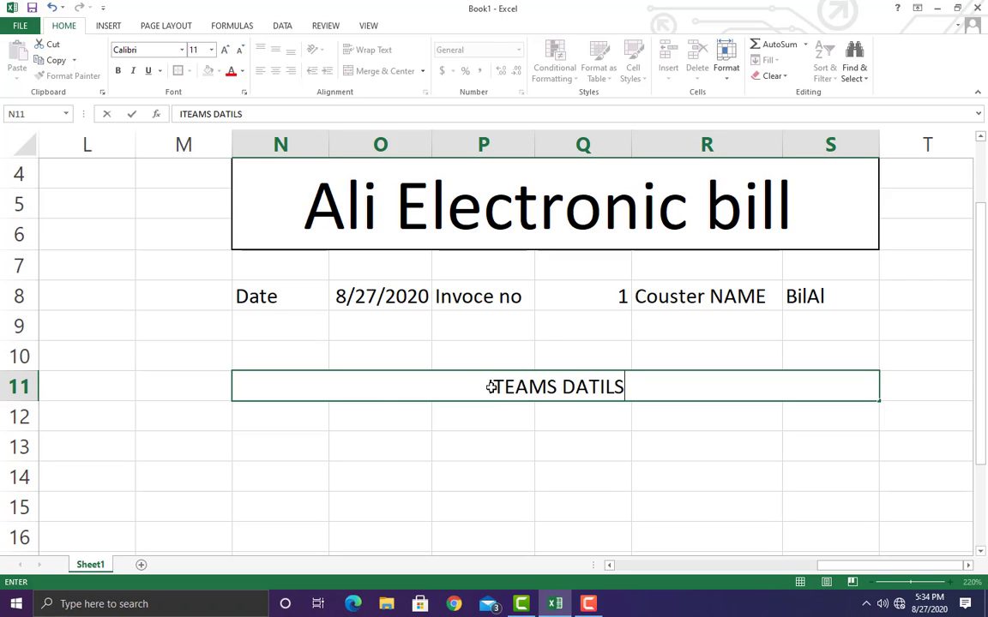
{"action": "left_click", "coordinate": [378, 416]}
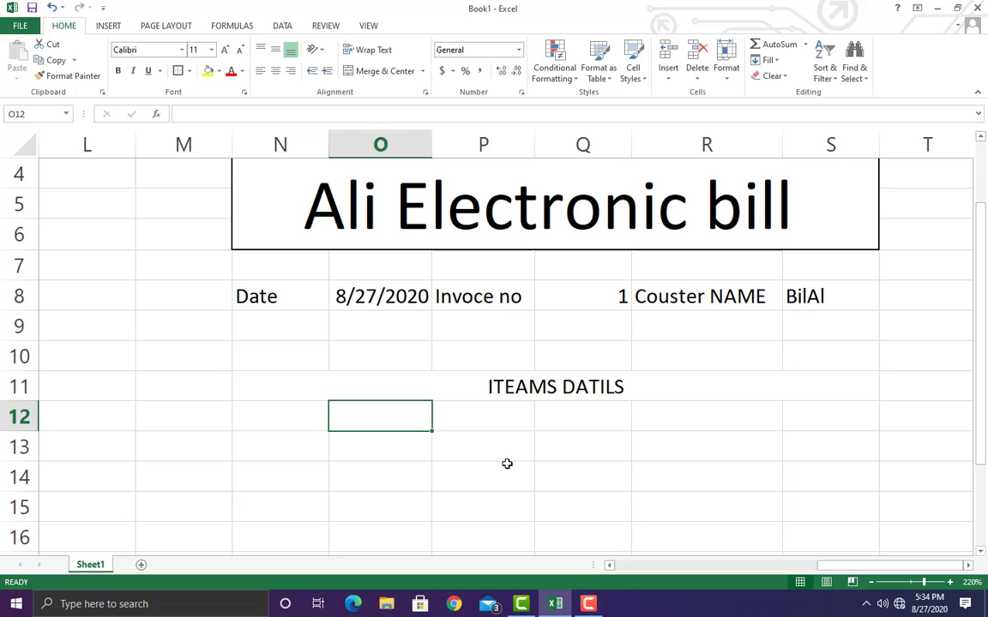
- Increase the font size of the "ITEAMS DATILS" heading to 16
{"action": "left_click", "coordinate": [519, 397]}
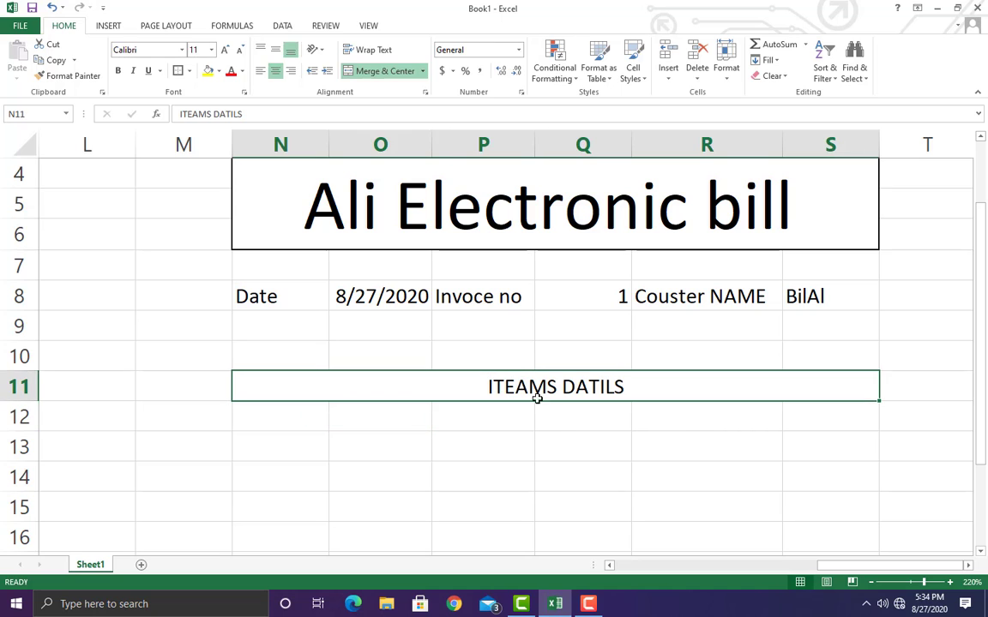
{"action": "left_click", "coordinate": [224, 49]}
{"action": "left_click", "coordinate": [225, 50]}
{"action": "left_click", "coordinate": [225, 50]}
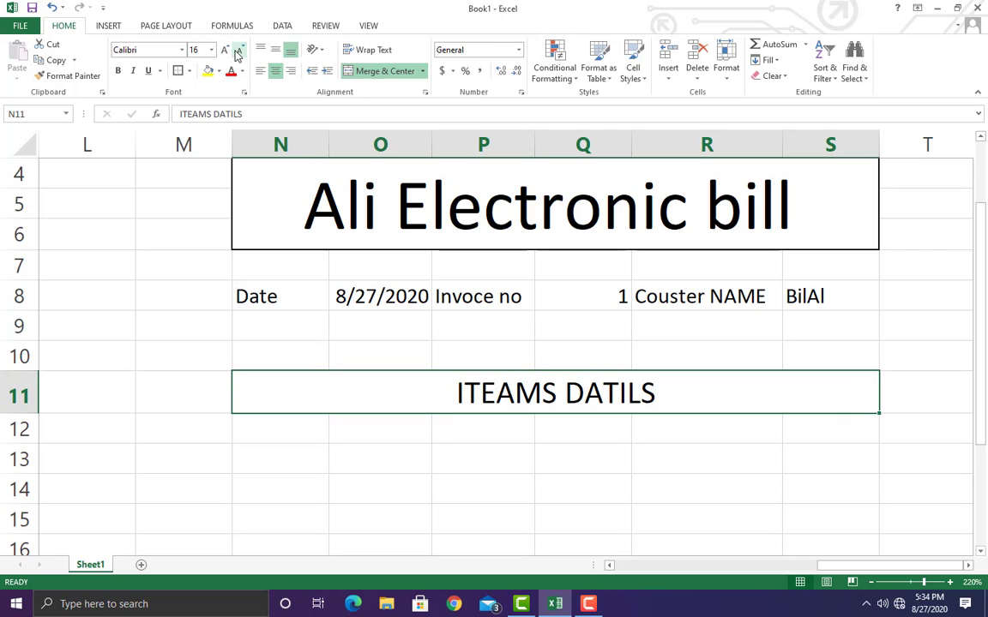
- Enter the column header "S no" in cell N12, below the items heading
{"action": "left_click", "coordinate": [355, 476]}
{"action": "scroll", "coordinate": [352, 469], "scroll_direction": "down", "scroll_amount": 1}
{"action": "scroll", "coordinate": [351, 468], "scroll_direction": "up", "scroll_amount": 2}
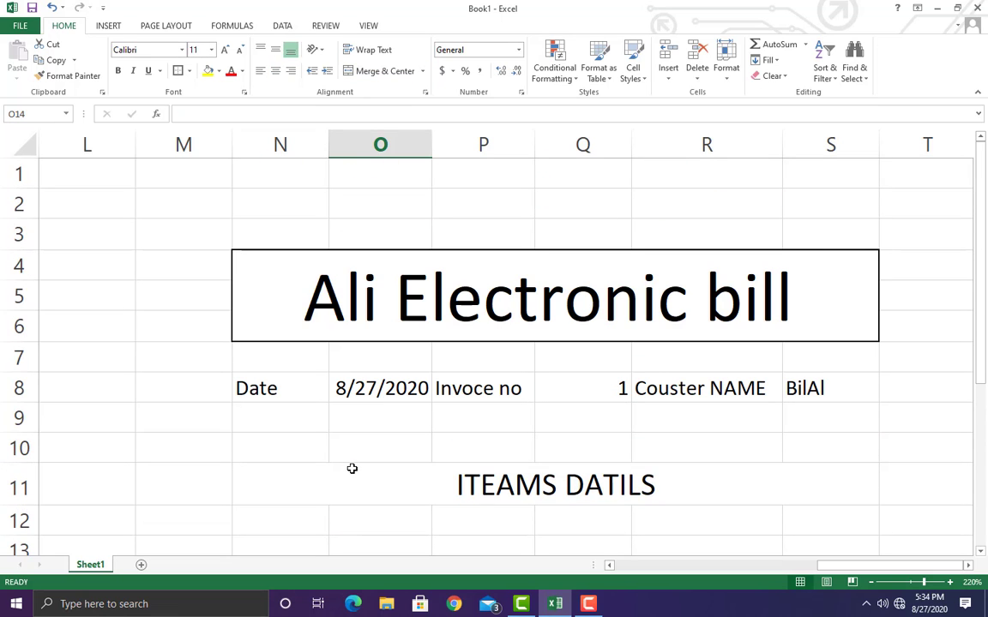
{"action": "scroll", "coordinate": [352, 468], "scroll_direction": "down", "scroll_amount": 2}
{"action": "left_click", "coordinate": [332, 463]}
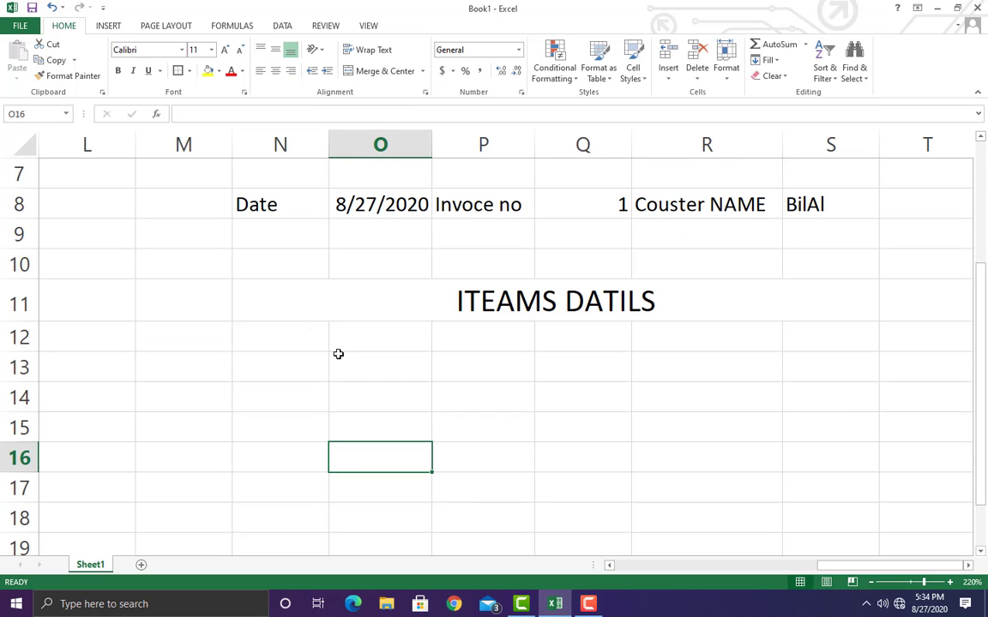
{"action": "left_click", "coordinate": [299, 346]}
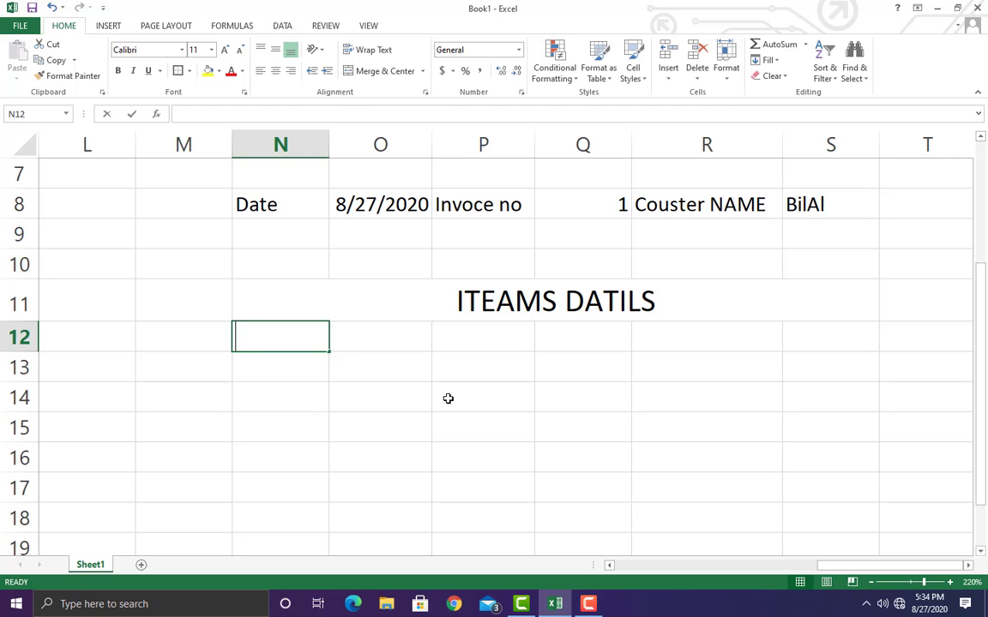
{"action": "type", "text": "s"}
{"action": "key", "text": "BackSpace"}
{"action": "type", "text": "S "}
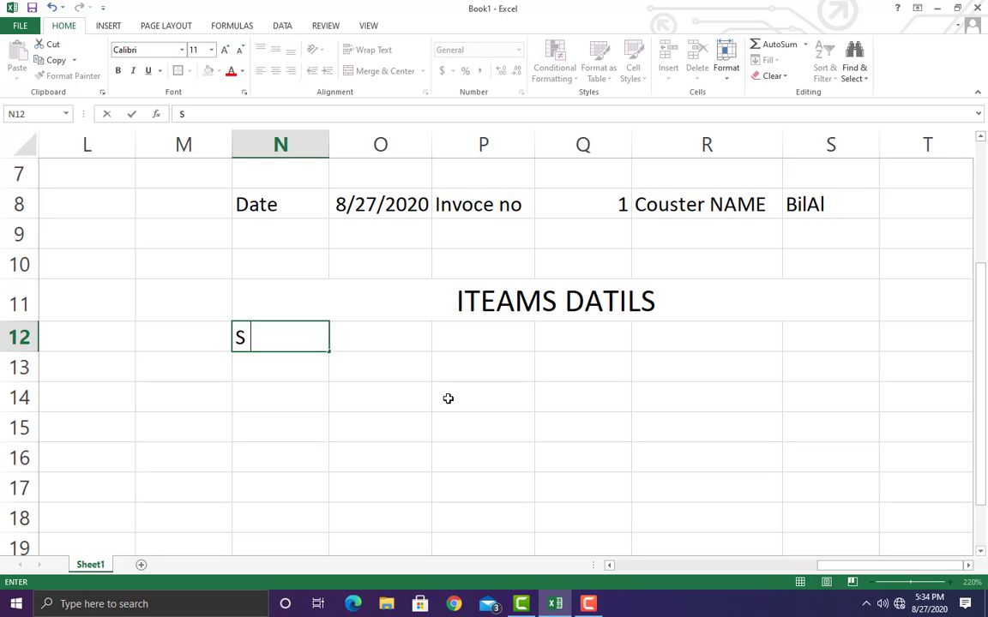
{"action": "type", "text": "no"}
{"action": "key", "text": "Tab"}
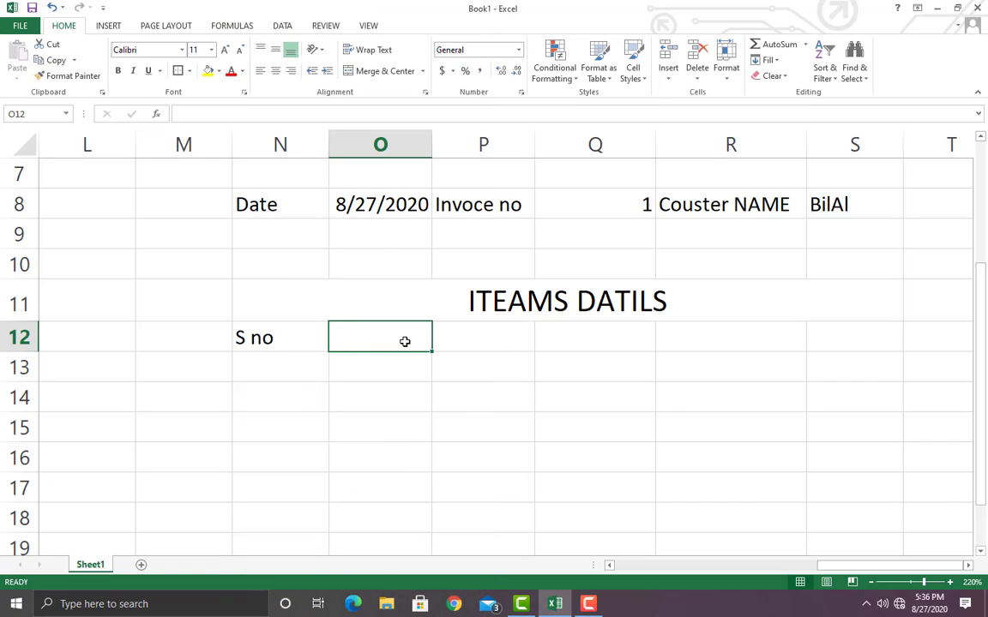
- Enter the column headers "QunAtity" in cell O12 and "Price" in cell P12
{"action": "type", "text": "Qun"}
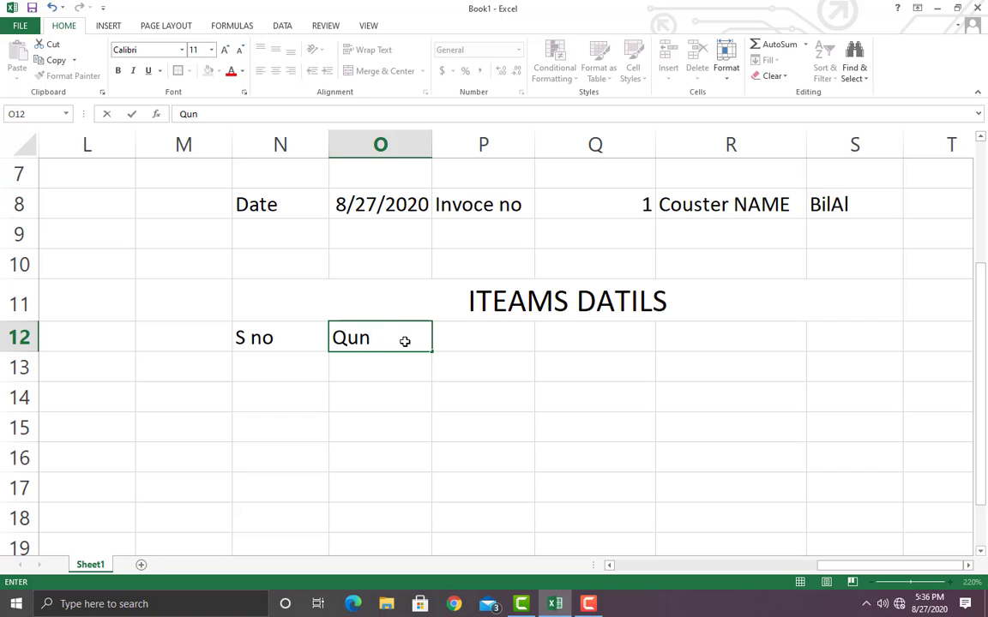
{"action": "type", "text": "Atity"}
{"action": "key", "text": "Tab"}
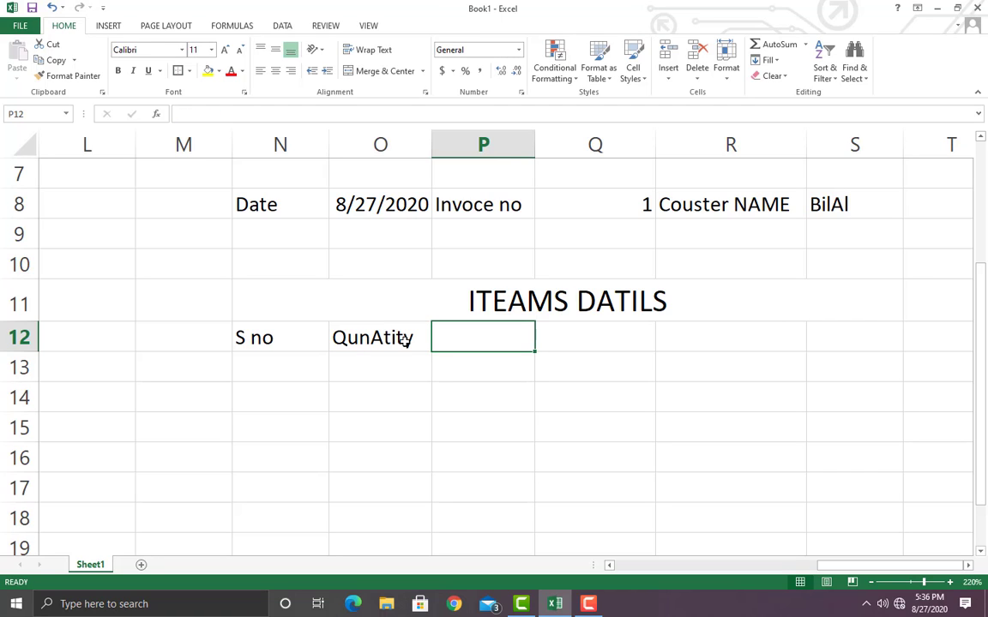
{"action": "type", "text": "Pri"}
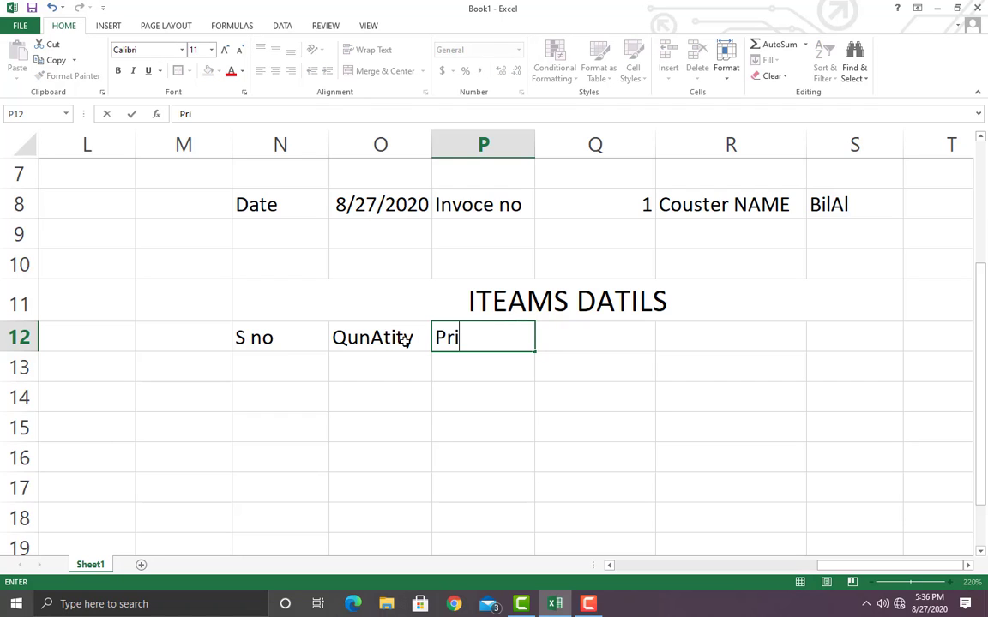
{"action": "type", "text": "ce"}
{"action": "key", "text": "Tab"}
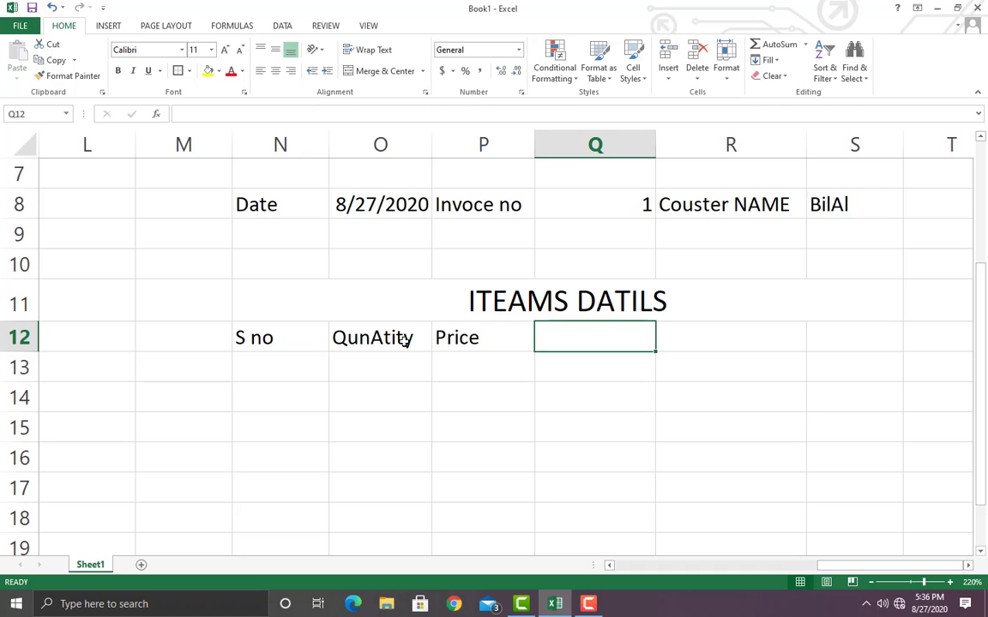
- Enter the column header "Discount" in cell Q12, leaving R12 empty
{"action": "type", "text": "Dis"}
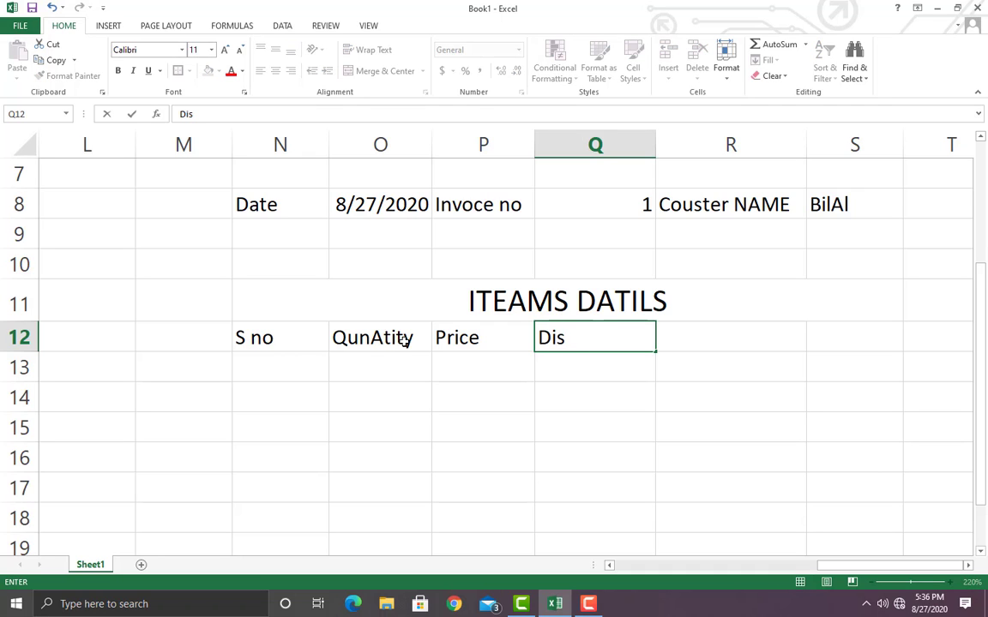
{"action": "type", "text": "count"}
{"action": "key", "text": "Tab"}
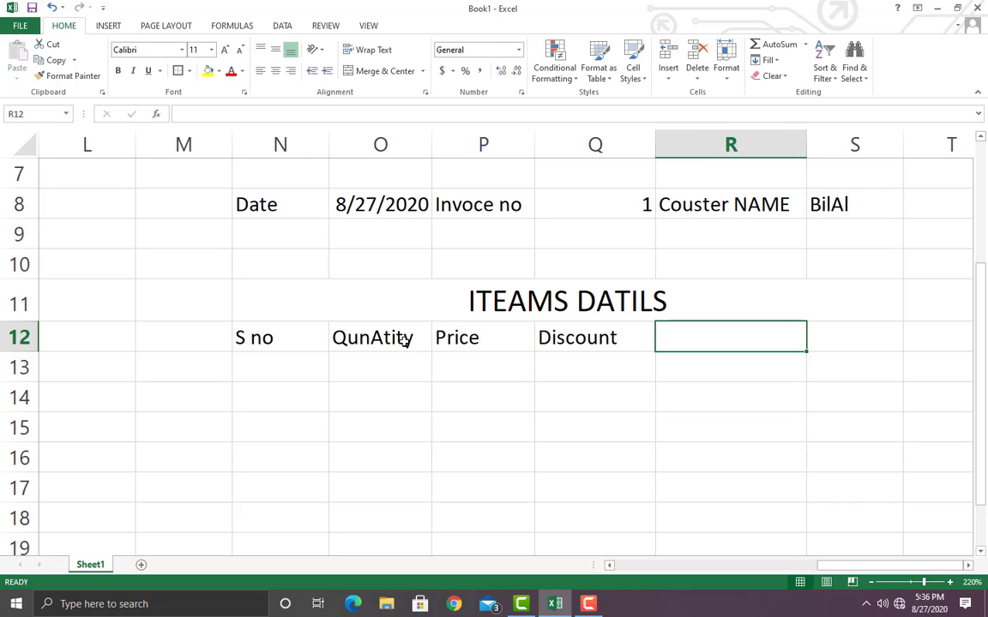
{"action": "type", "text": "to"}
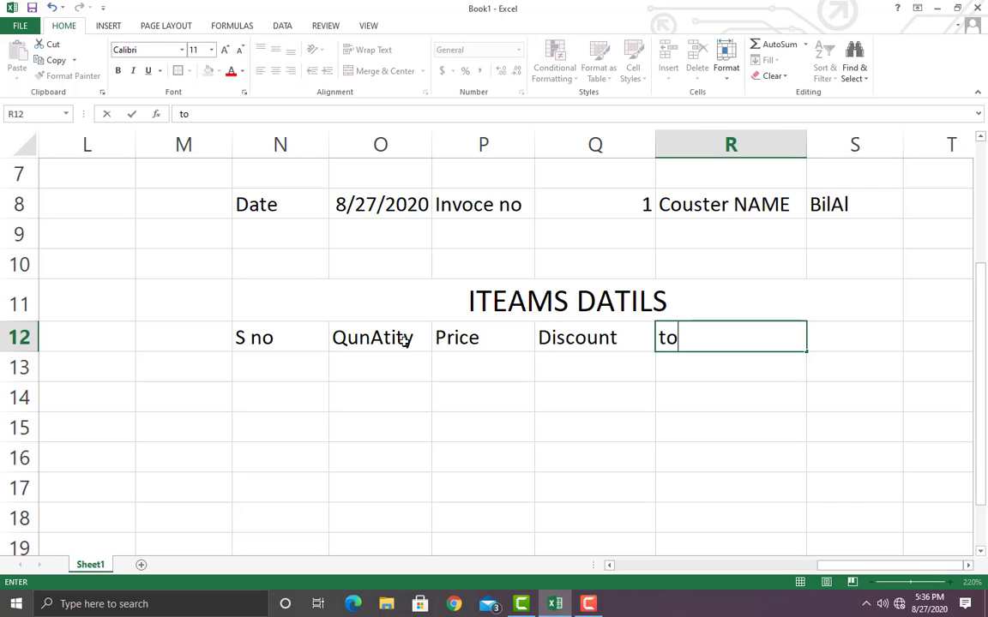
{"action": "key", "text": "BackSpace"}
{"action": "key", "text": "BackSpace"}
{"action": "key", "text": "Tab"}
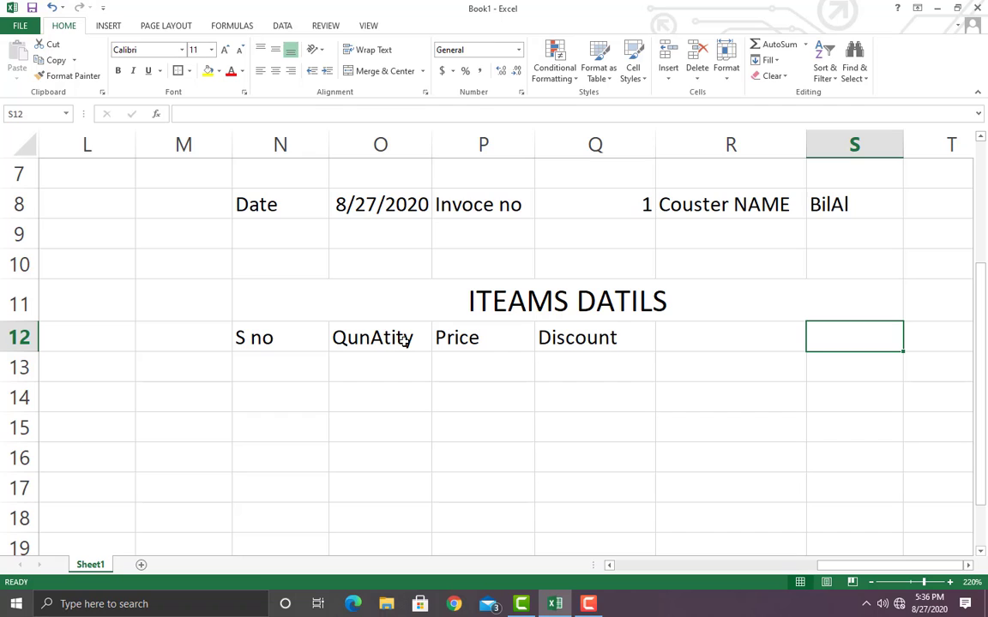
- Replace the column header in cell Q12 with "Totle"
{"action": "left_click", "coordinate": [616, 334]}
{"action": "double_click", "coordinate": [624, 337]}
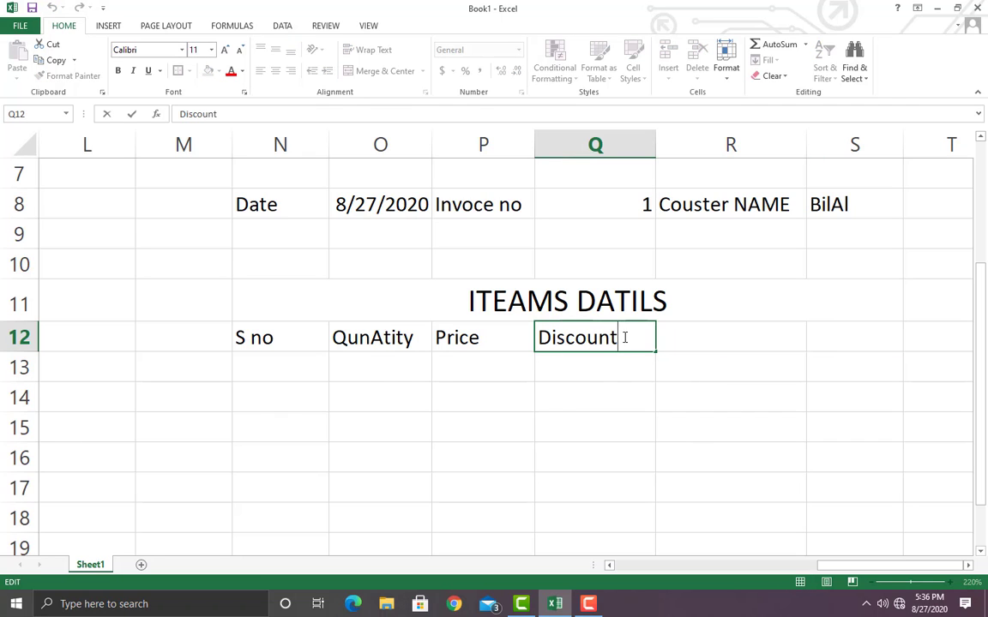
{"action": "double_click", "coordinate": [541, 347]}
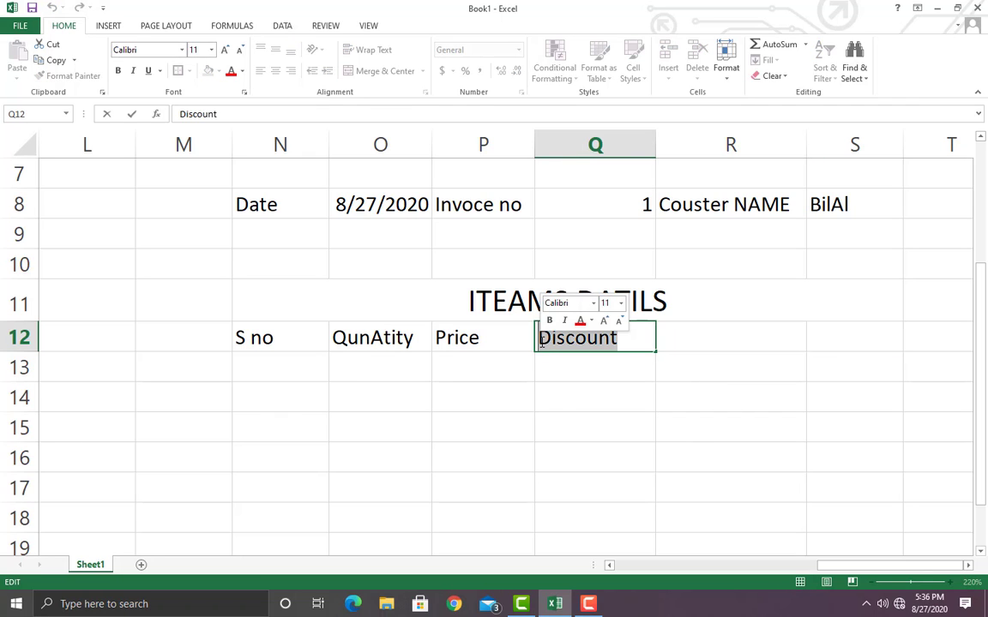
{"action": "key", "text": "BackSpace"}
{"action": "type", "text": "to"}
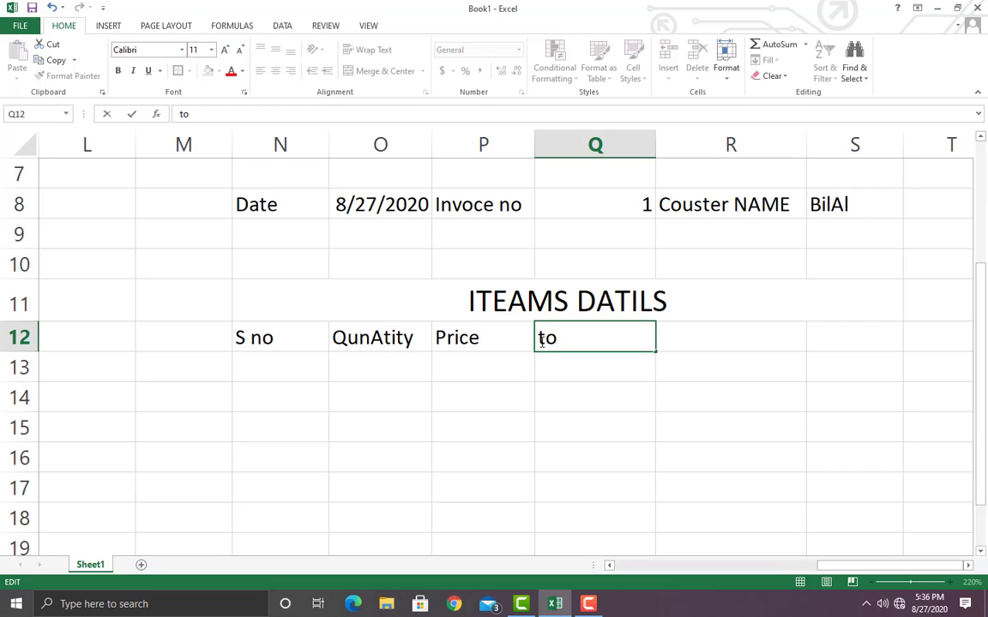
{"action": "key", "text": "BackSpace"}
{"action": "key", "text": "BackSpace"}
{"action": "type", "text": "Totlw"}
{"action": "key", "text": "ctrl+Return"}
{"action": "key", "text": "Tab"}
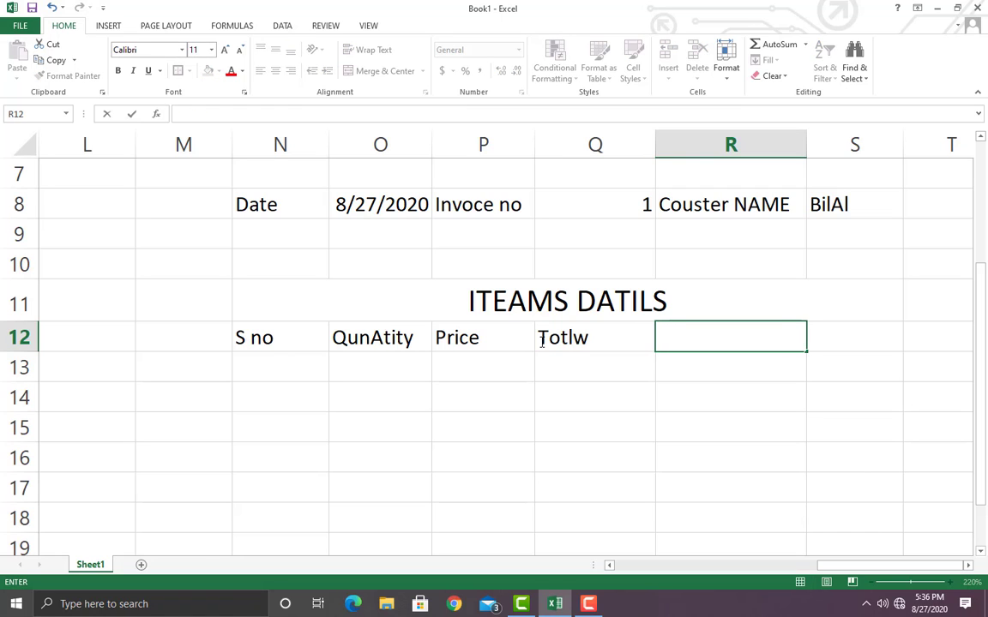
{"action": "left_click", "coordinate": [603, 337]}
{"action": "double_click", "coordinate": [603, 337]}
{"action": "key", "text": "BackSpace"}
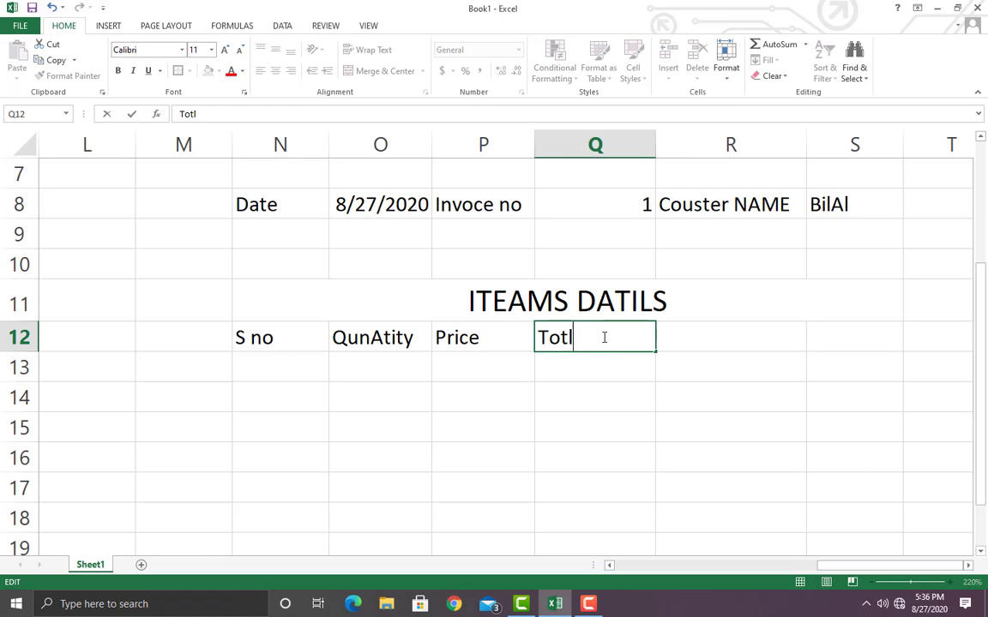
{"action": "type", "text": "e"}
{"action": "key", "text": "Tab"}
{"action": "key", "text": "Tab"}
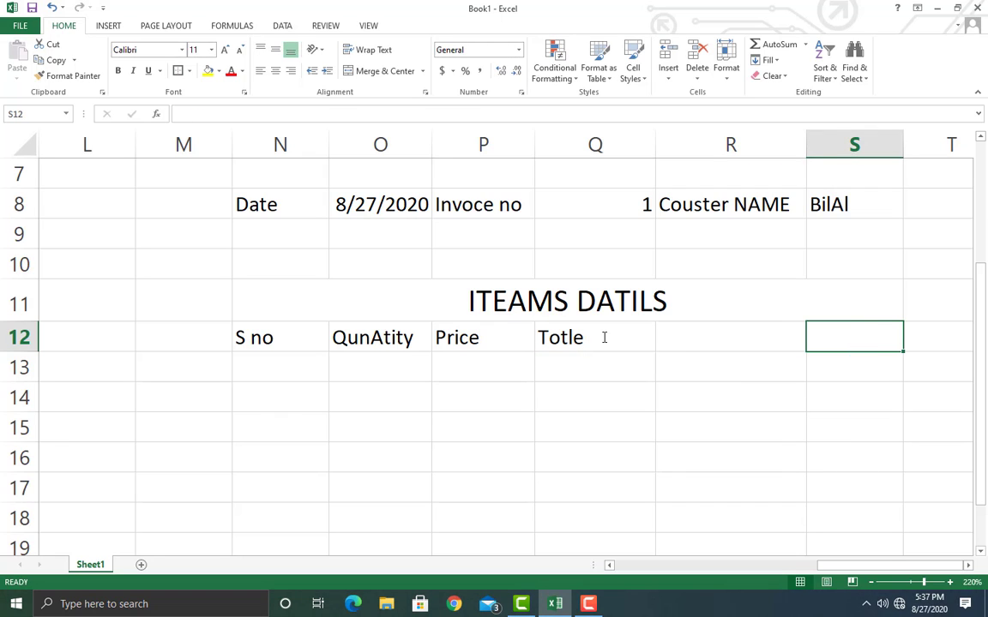
- Enter the column header "Discount 10%" in cell R12
{"action": "left_click", "coordinate": [713, 336]}
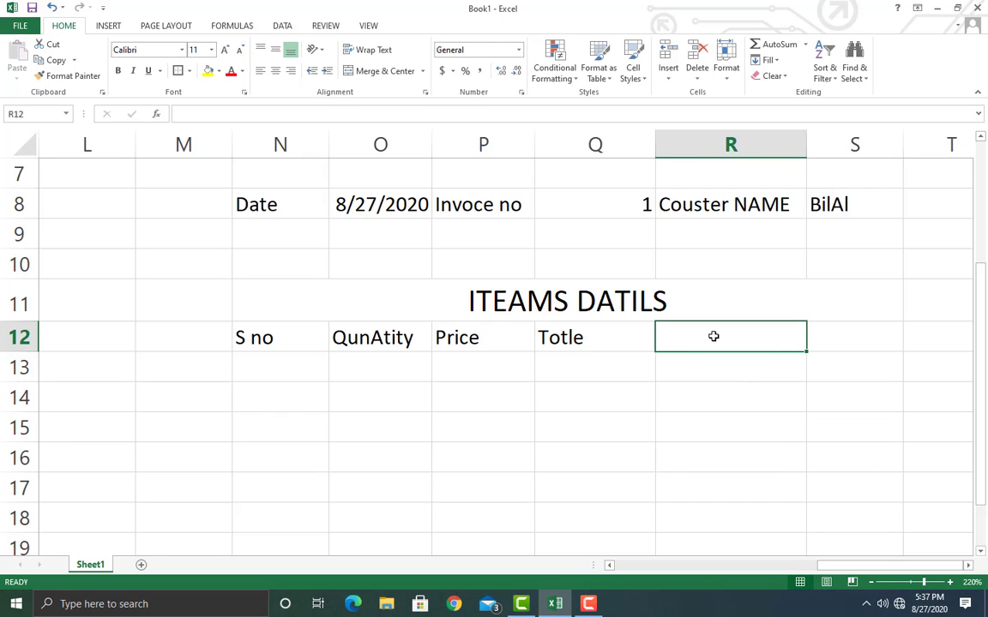
{"action": "type", "text": "Dis"}
{"action": "type", "text": "co"}
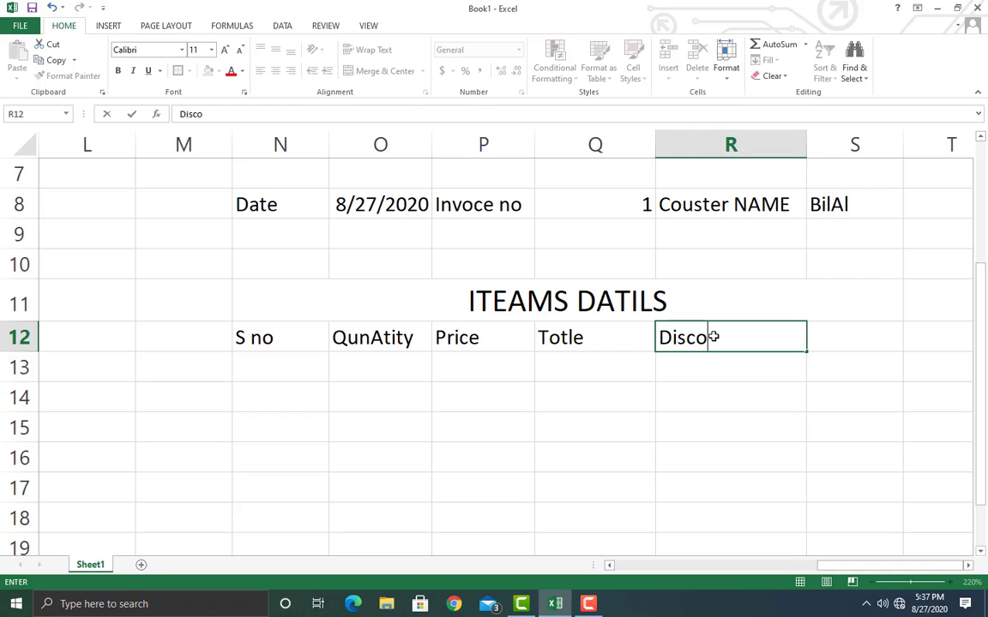
{"action": "type", "text": "unt 10"}
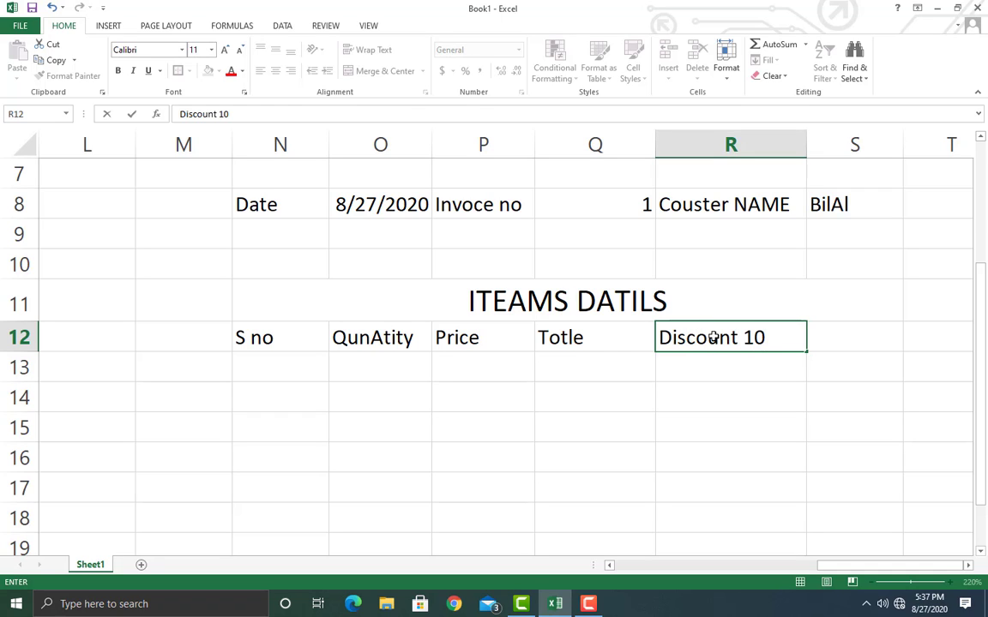
{"action": "type", "text": "%"}
{"action": "key", "text": "BackSpace"}
{"action": "type", "text": "%"}
{"action": "key", "text": "Tab"}
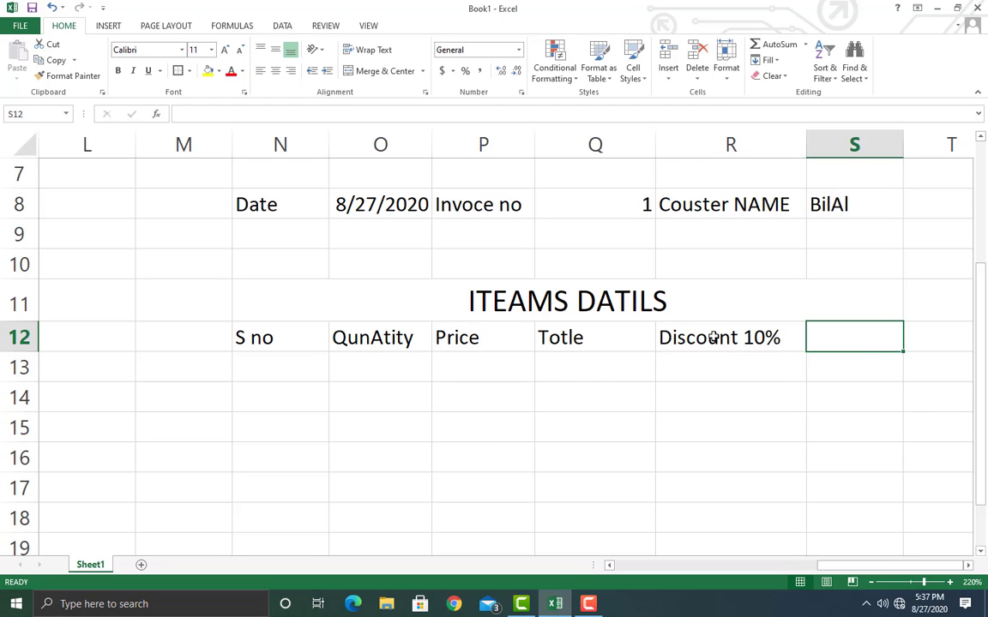
{"action": "type", "text": "su"}
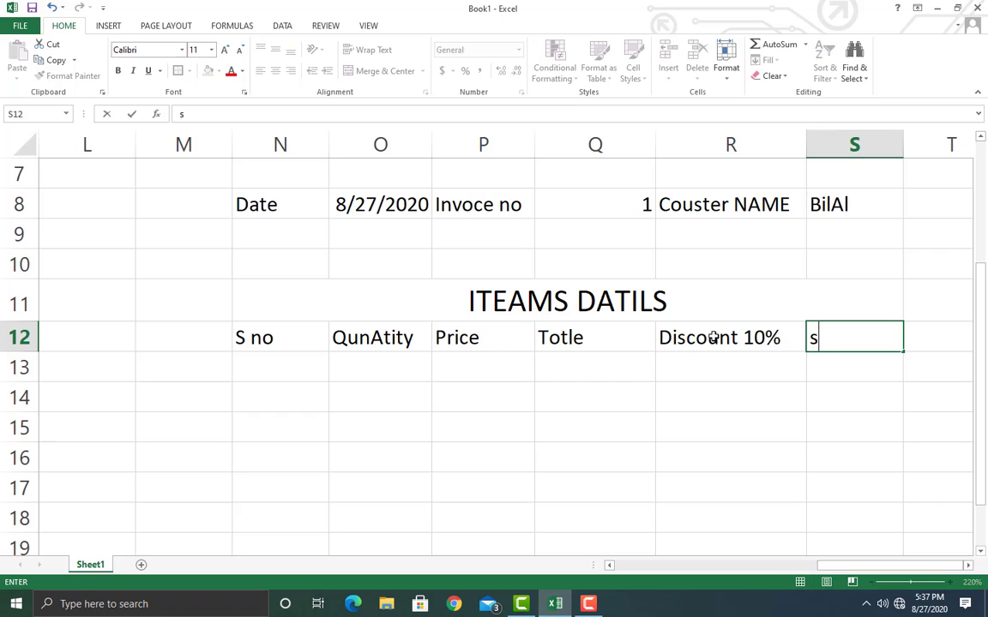
{"action": "key", "text": "BackSpace"}
{"action": "key", "text": "BackSpace"}
{"action": "type", "text": "S"}
{"action": "key", "text": "BackSpace"}
- Enter the column header "GRANd Totle" in cell S12 and auto-fit the width of column S to it
{"action": "type", "text": "Grnd T"}
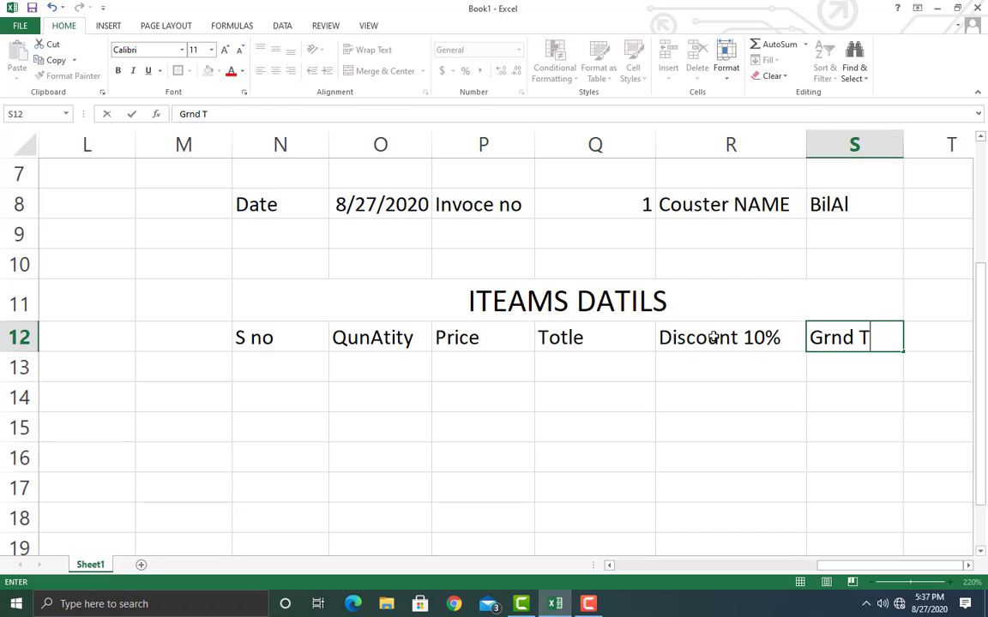
{"action": "key", "text": "BackSpace"}
{"action": "key", "text": "BackSpace"}
{"action": "key", "text": "BackSpace"}
{"action": "key", "text": "BackSpace"}
{"action": "key", "text": "BackSpace"}
{"action": "type", "text": "E"}
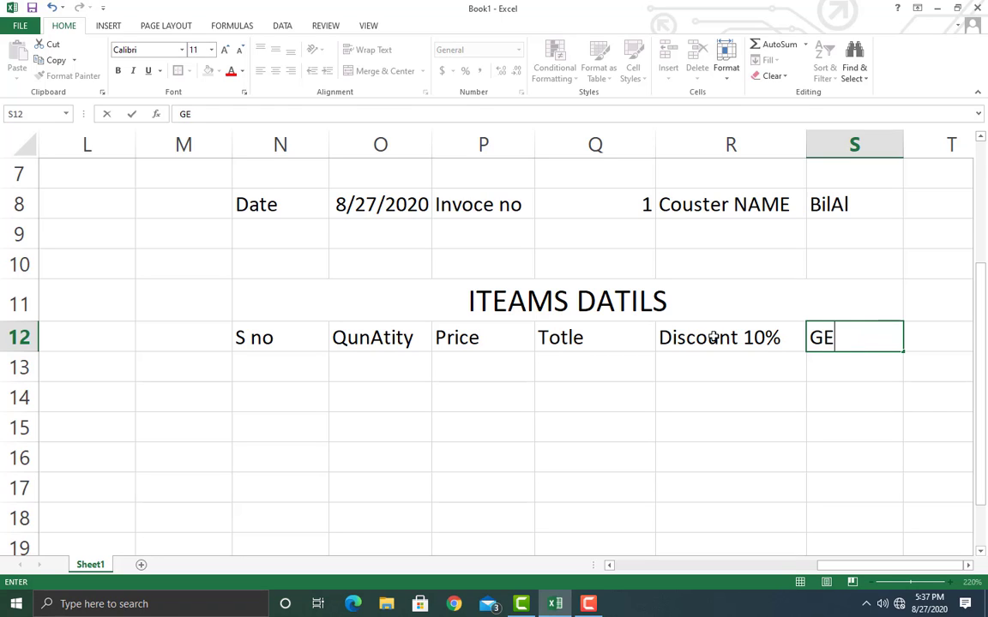
{"action": "key", "text": "BackSpace"}
{"action": "type", "text": "RANd"}
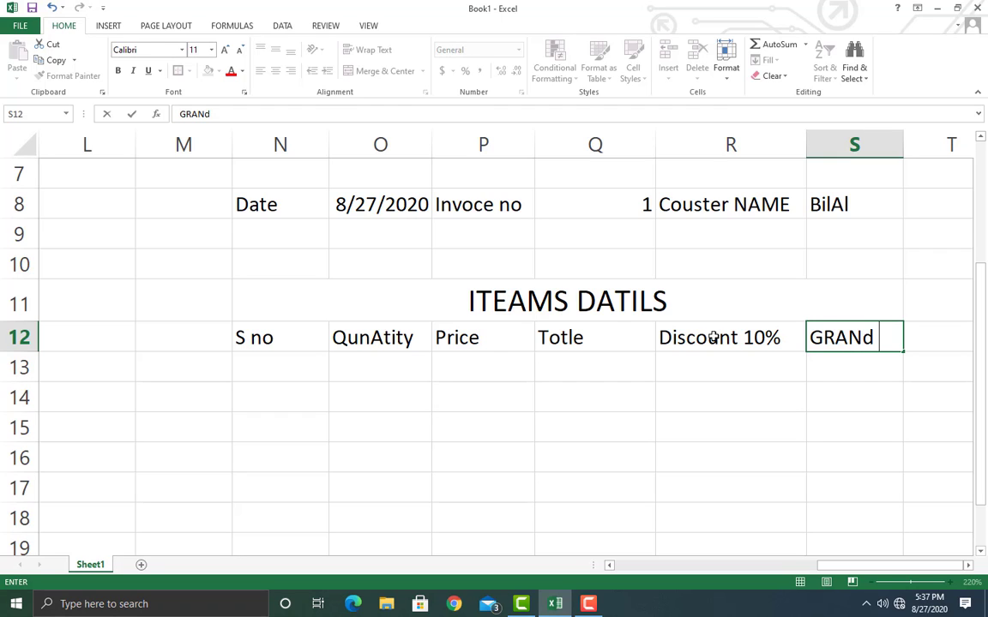
{"action": "type", "text": " Totle"}
{"action": "key", "text": "Return"}
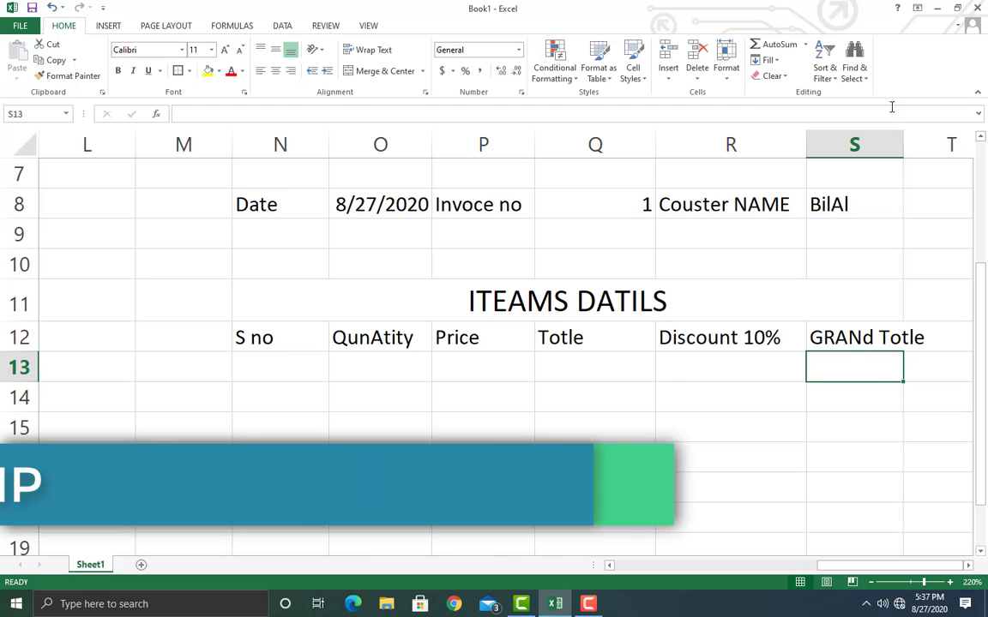
{"action": "double_click", "coordinate": [903, 145]}
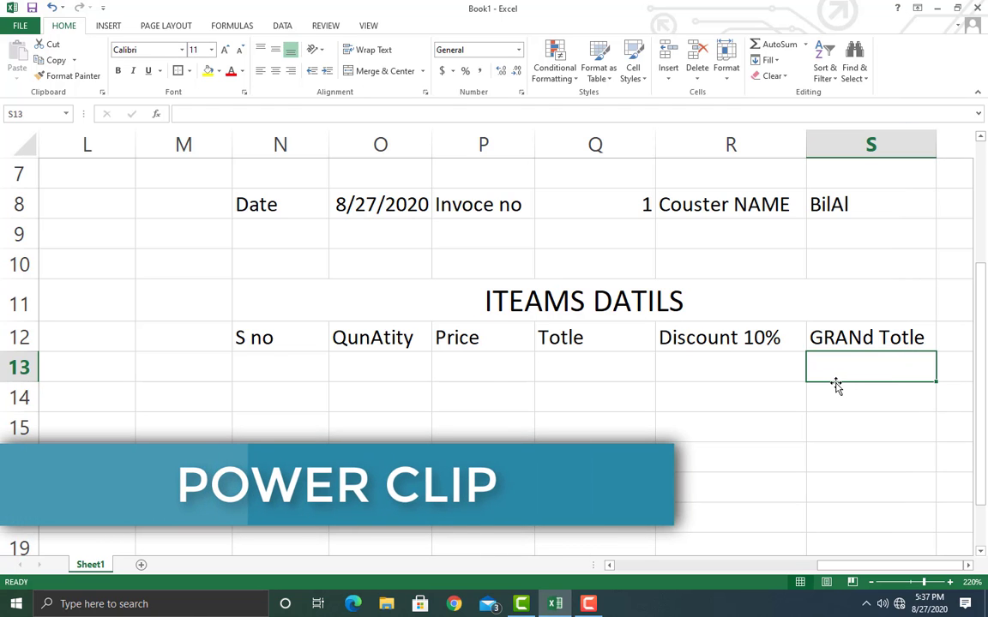
- Enter the items "Mobile" in cell N13 and "ChArger" in cell N14
{"action": "scroll", "coordinate": [836, 386], "scroll_direction": "down", "scroll_amount": 4}
{"action": "scroll", "coordinate": [547, 391], "scroll_direction": "up", "scroll_amount": 1}
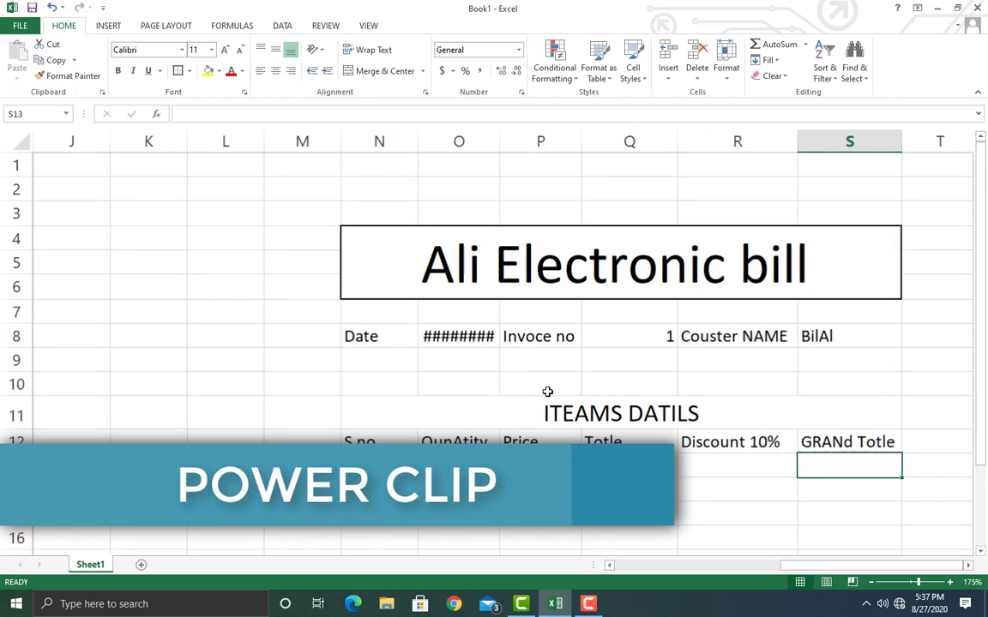
{"action": "scroll", "coordinate": [547, 391], "scroll_direction": "down", "scroll_amount": 3}
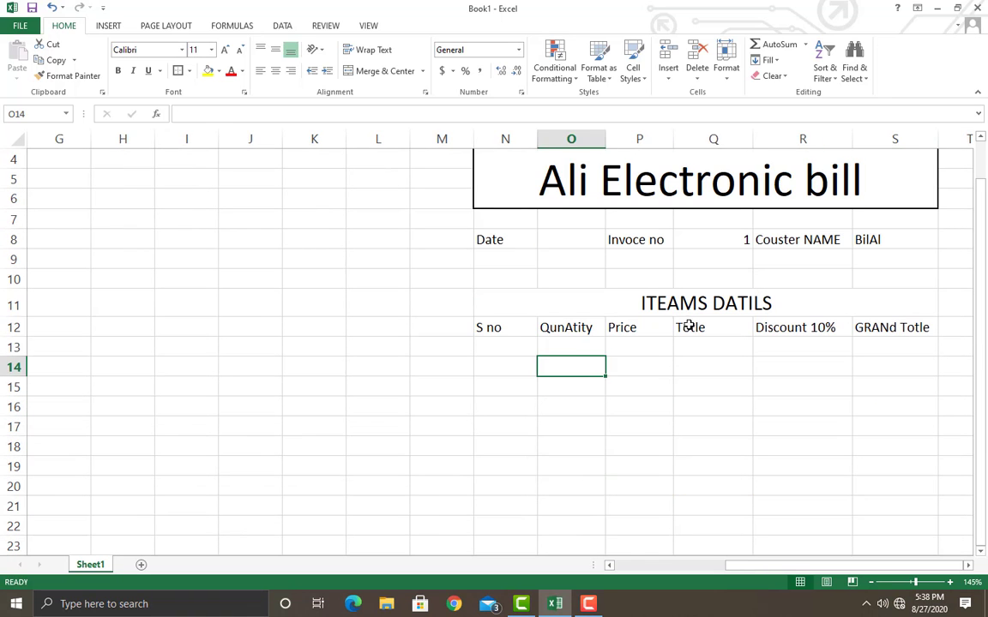
{"action": "key", "text": "Up"}
{"action": "key", "text": "Up"}
{"action": "key", "text": "Left"}
{"action": "key", "text": "Down"}
{"action": "double_click", "coordinate": [515, 345]}
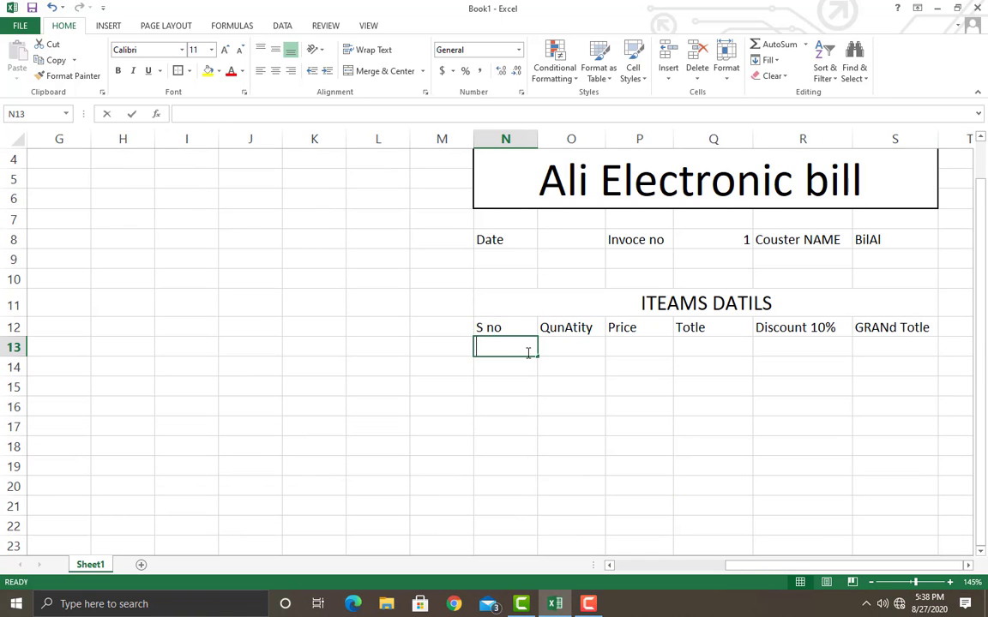
{"action": "type", "text": "Mobile"}
{"action": "key", "text": "Return"}
{"action": "type", "text": "ChArger"}
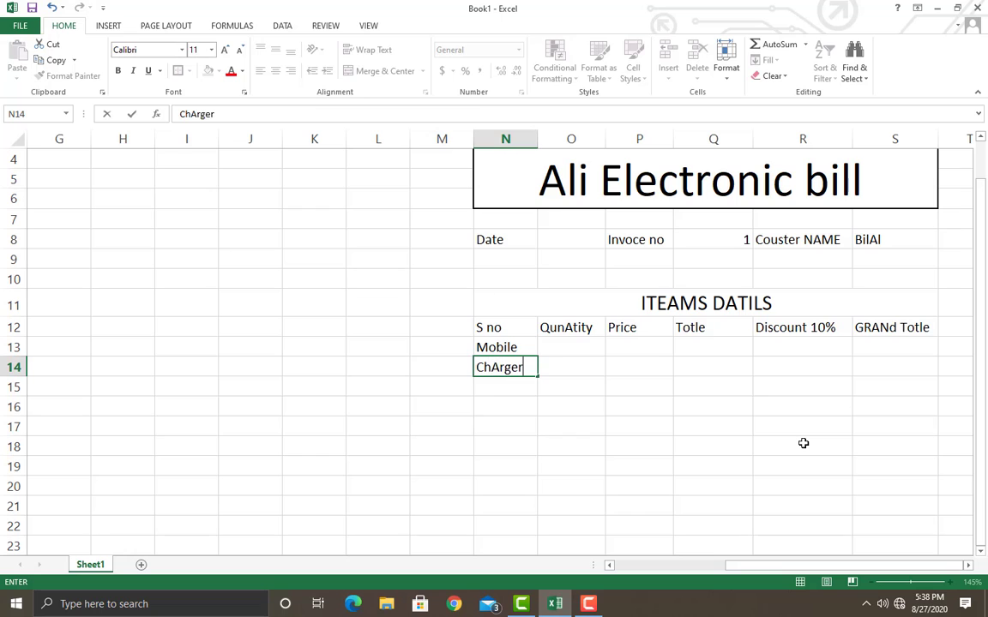
{"action": "key", "text": "Return"}
- Enter "HEND FREE", "POWER BANK" and "HEAD PHONE" in cells N15 to N17 and auto-fit the width of column N
{"action": "type", "text": "HEND FREE"}
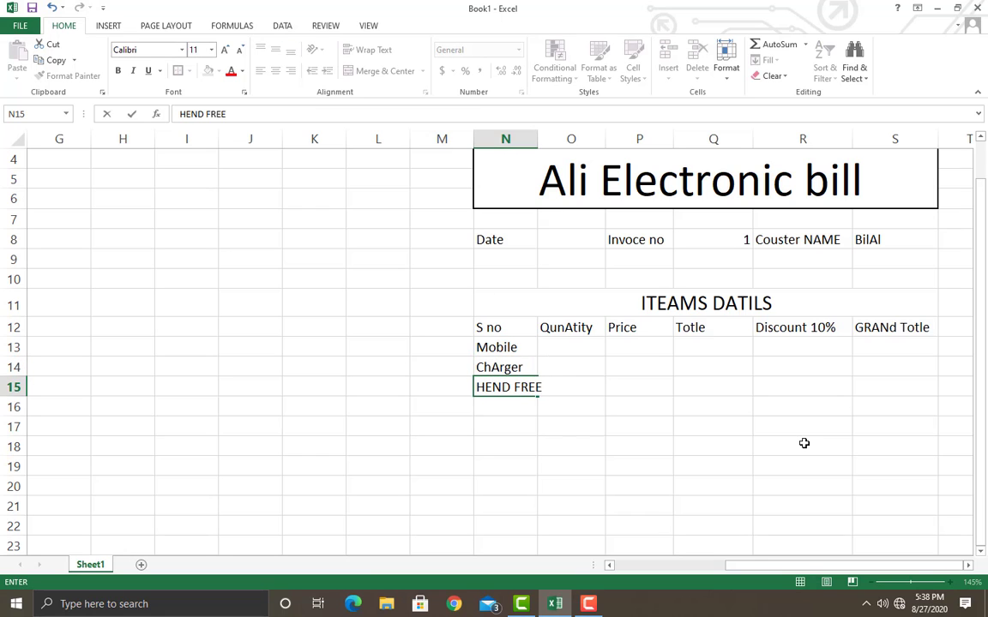
{"action": "key", "text": "Return"}
{"action": "type", "text": "POWER BANK"}
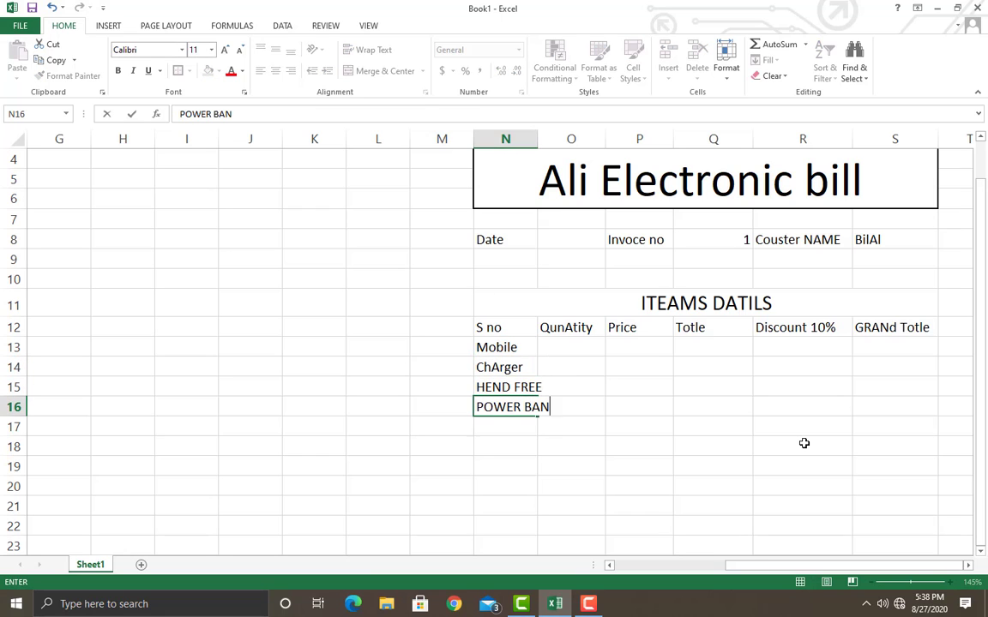
{"action": "key", "text": "Return"}
{"action": "type", "text": "HEAD PHONE"}
{"action": "left_click_drag", "start_coordinate": [499, 503], "coordinate": [487, 494]}
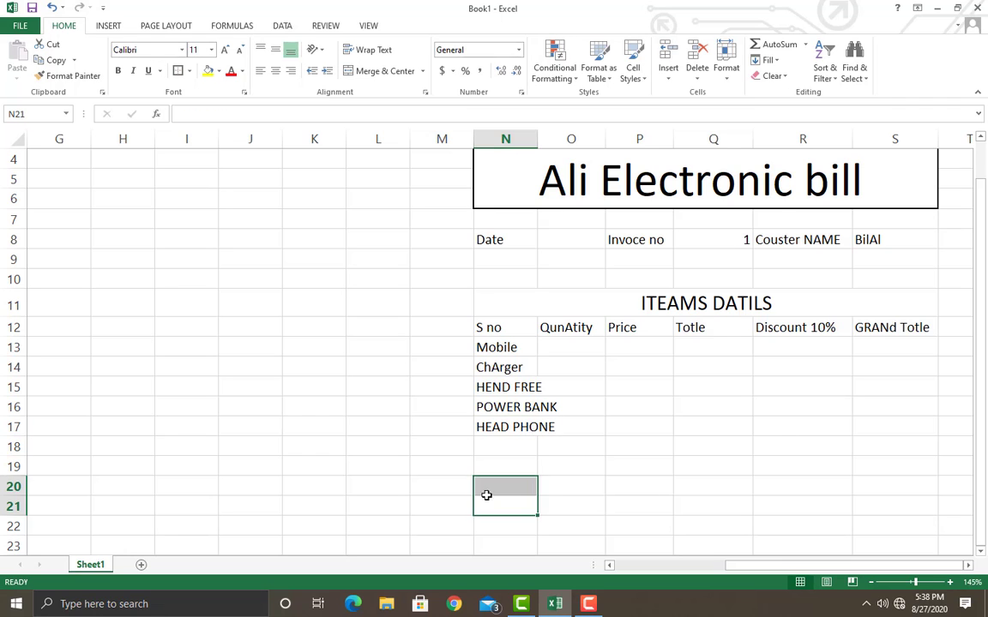
{"action": "double_click", "coordinate": [536, 138]}
{"action": "left_click", "coordinate": [656, 467]}
- Enter the quantities 5, 12, 12, 8 and 52 in cells O13 to O17
{"action": "left_click", "coordinate": [592, 349]}
{"action": "type", "text": "05"}
{"action": "left_click", "coordinate": [584, 367]}
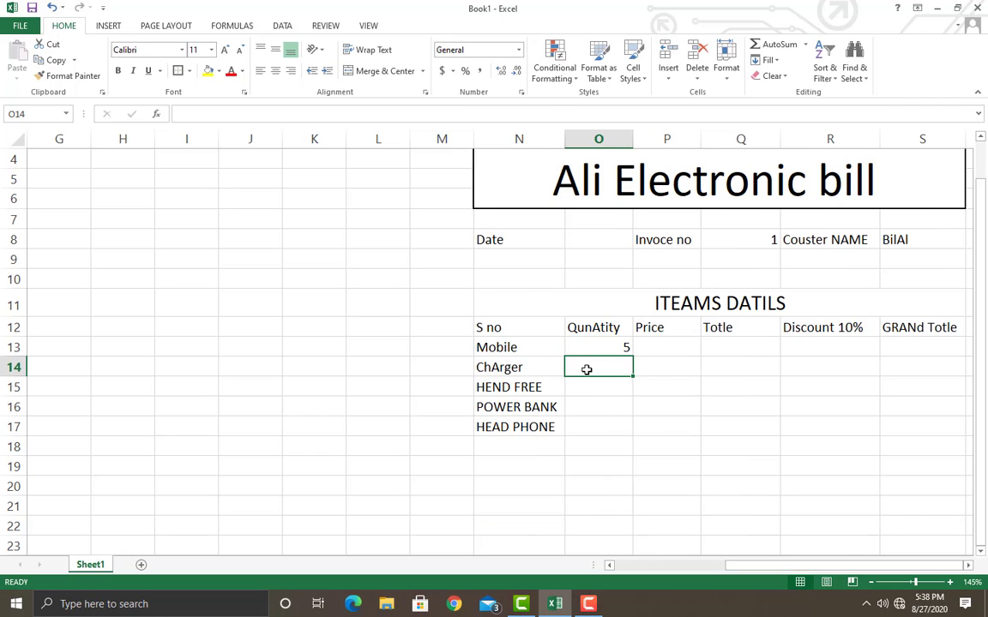
{"action": "type", "text": "12"}
{"action": "key", "text": "Return"}
{"action": "type", "text": "12"}
{"action": "key", "text": "Return"}
{"action": "type", "text": "8"}
{"action": "key", "text": "Return"}
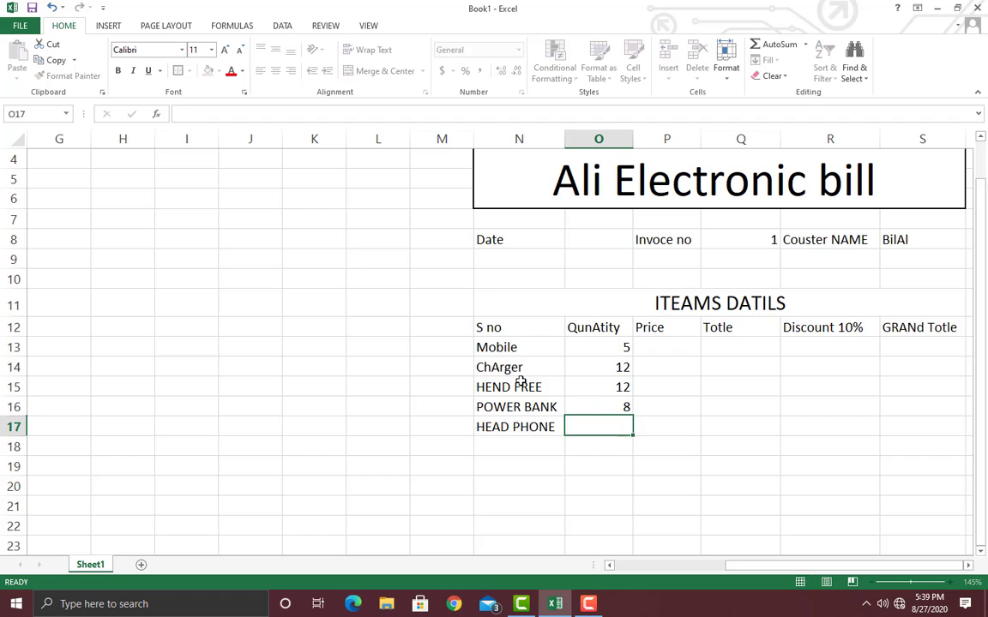
{"action": "type", "text": "52"}
{"action": "key", "text": "Return"}
- Enter the prices 18000, 150, 200, 500 and 350 in cells P13 to P17
{"action": "left_click_drag", "start_coordinate": [655, 388], "coordinate": [656, 407]}
{"action": "left_click", "coordinate": [655, 407]}
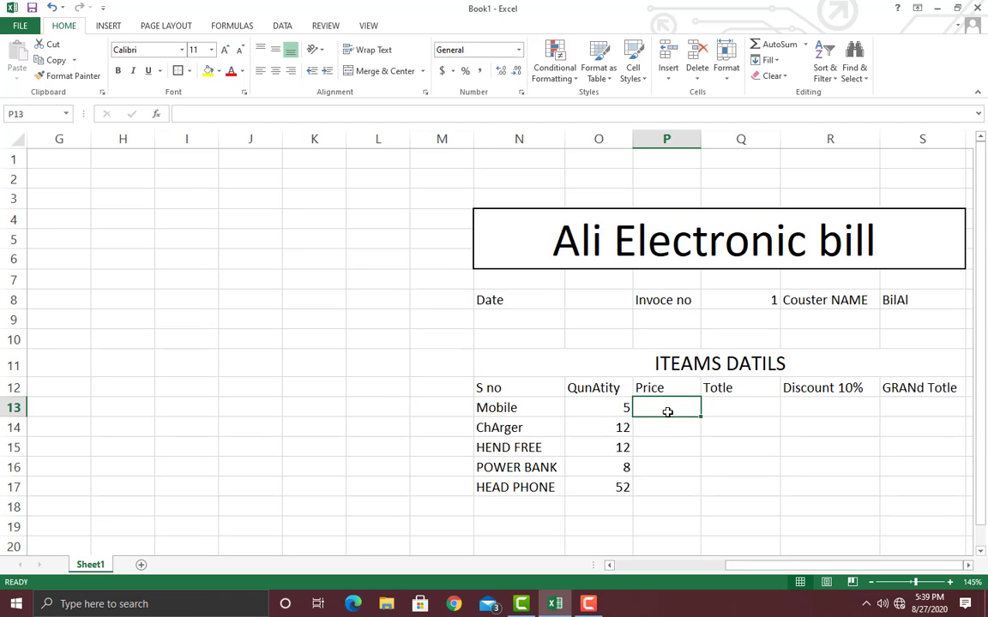
{"action": "type", "text": "18000"}
{"action": "key", "text": "Return"}
{"action": "type", "text": "150"}
{"action": "key", "text": "Return"}
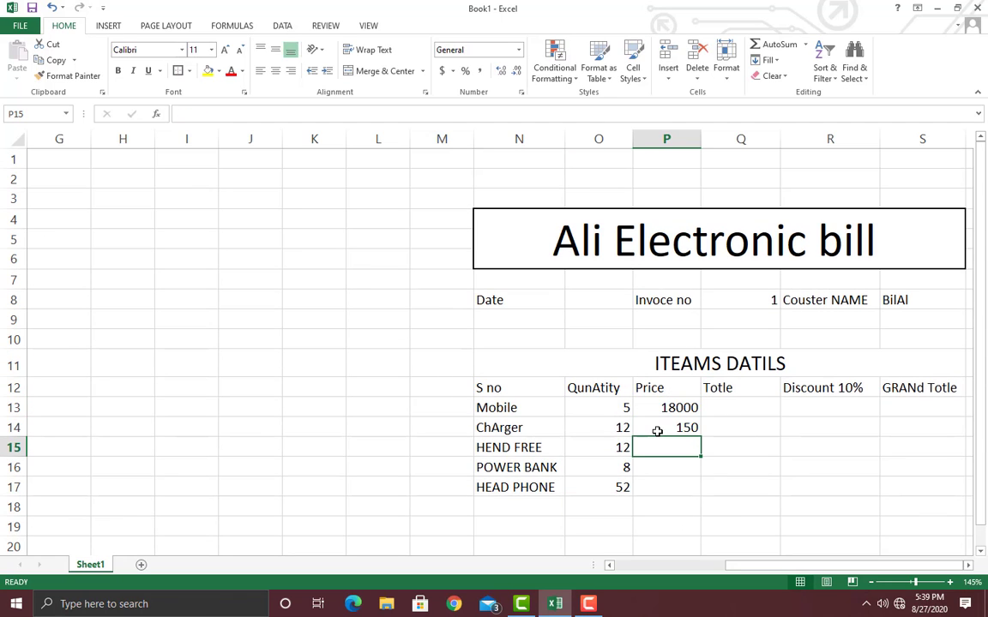
{"action": "type", "text": "200"}
{"action": "key", "text": "Return"}
{"action": "type", "text": "500"}
{"action": "key", "text": "Return"}
{"action": "type", "text": "350"}
{"action": "key", "text": "Return"}
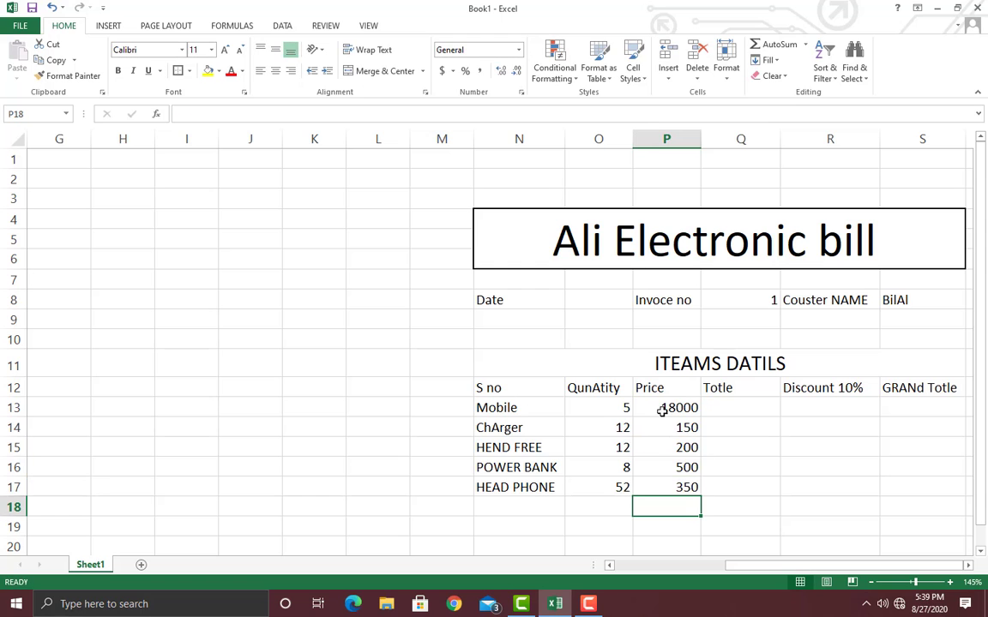
- Enter the formula =O13*P13 in cell Q13 to multiply the Mobile quantity by its price
{"action": "left_click", "coordinate": [720, 409]}
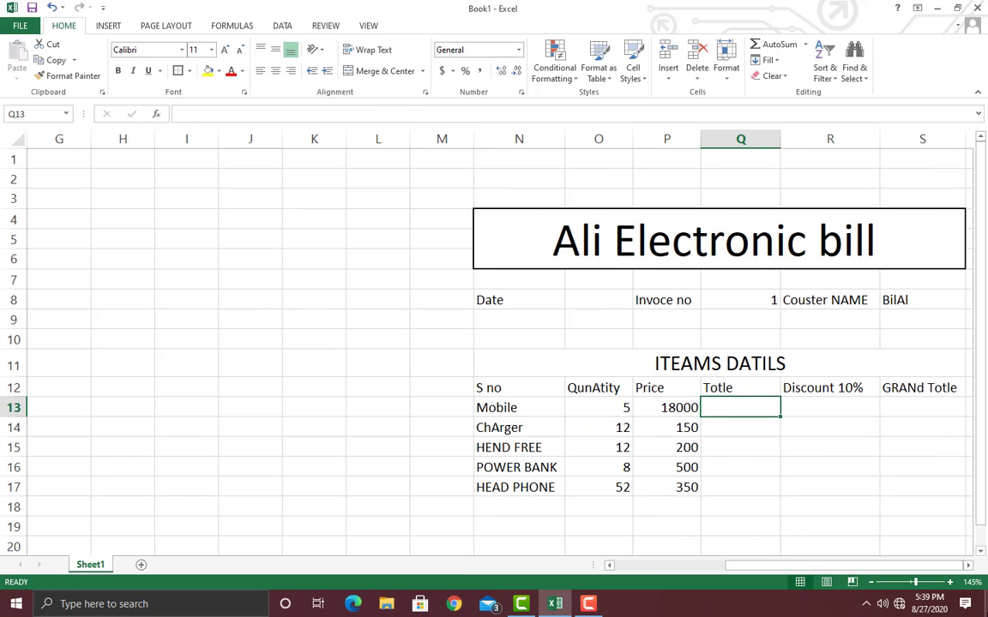
{"action": "type", "text": "0"}
{"action": "key", "text": "BackSpace"}
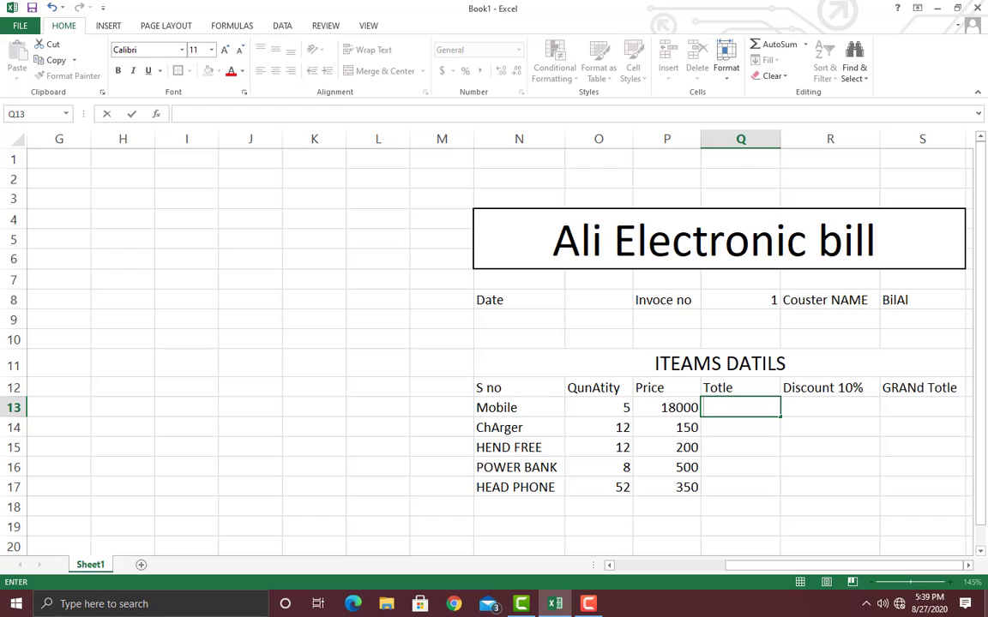
{"action": "type", "text": "="}
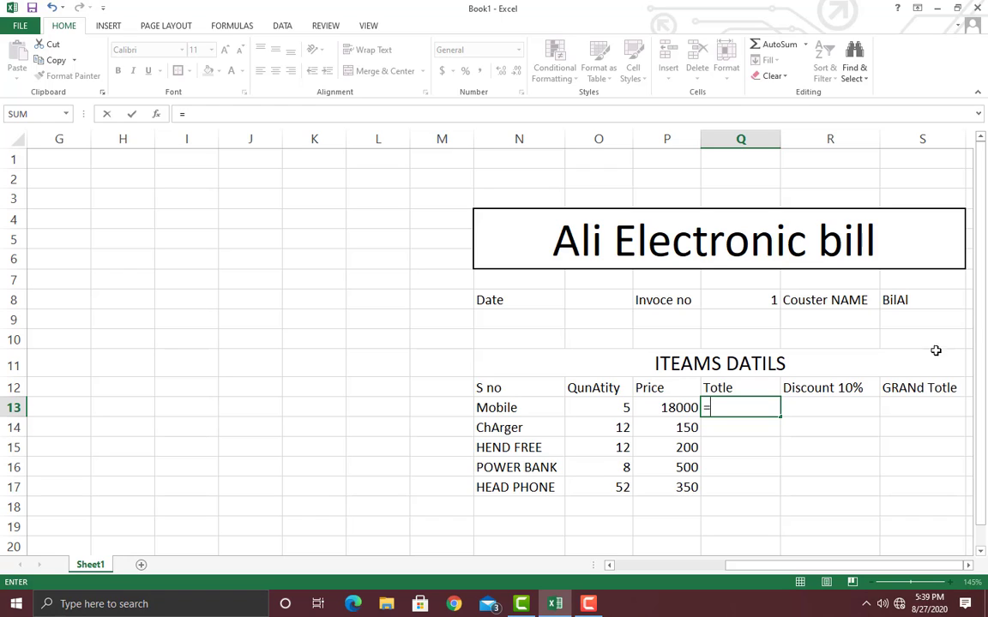
{"action": "left_click", "coordinate": [586, 404]}
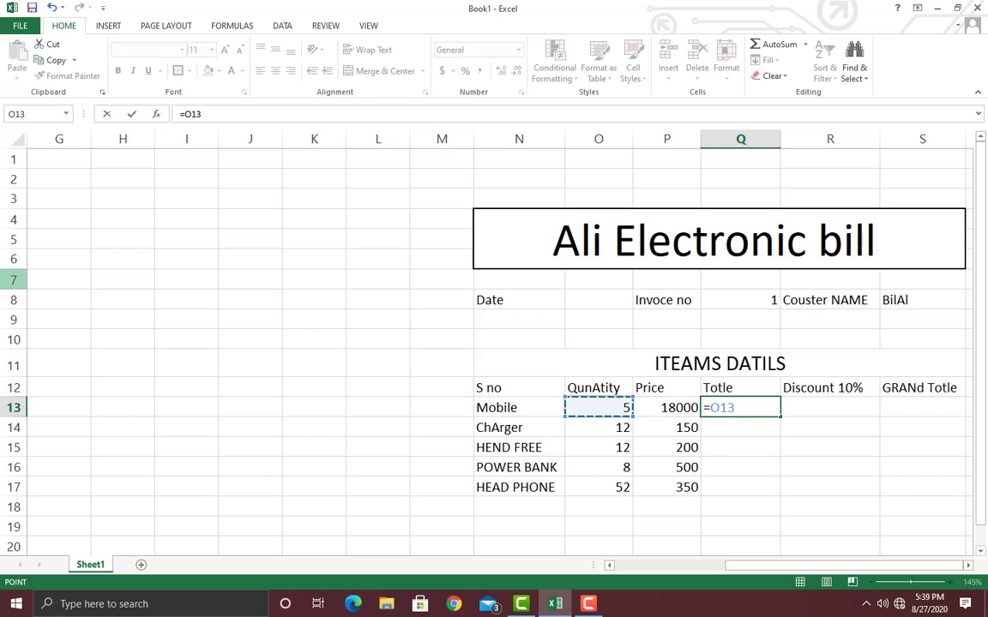
{"action": "type", "text": "*"}
{"action": "left_click", "coordinate": [667, 408]}
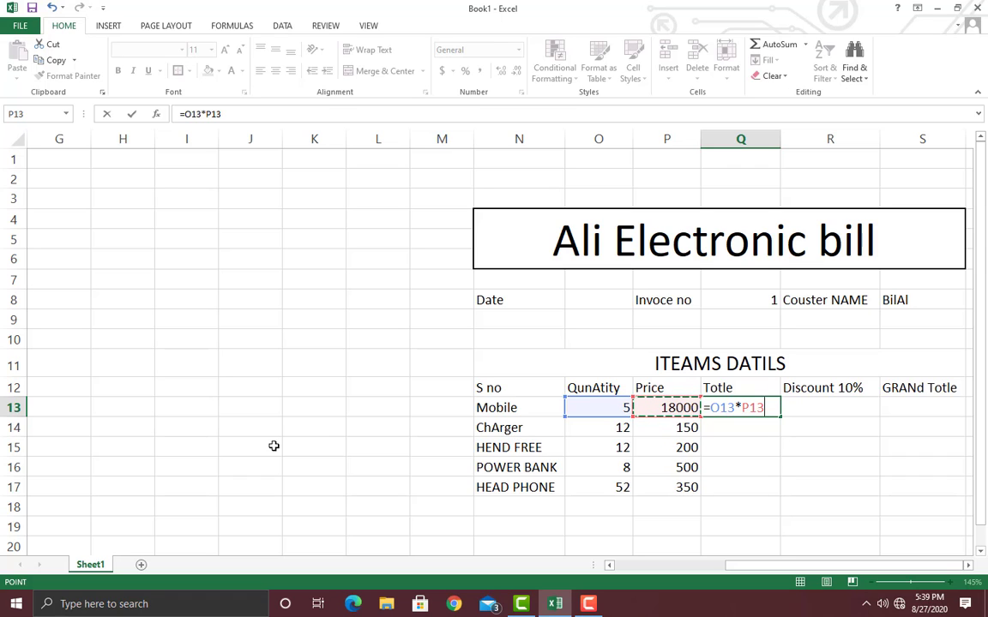
{"action": "key", "text": "Return"}
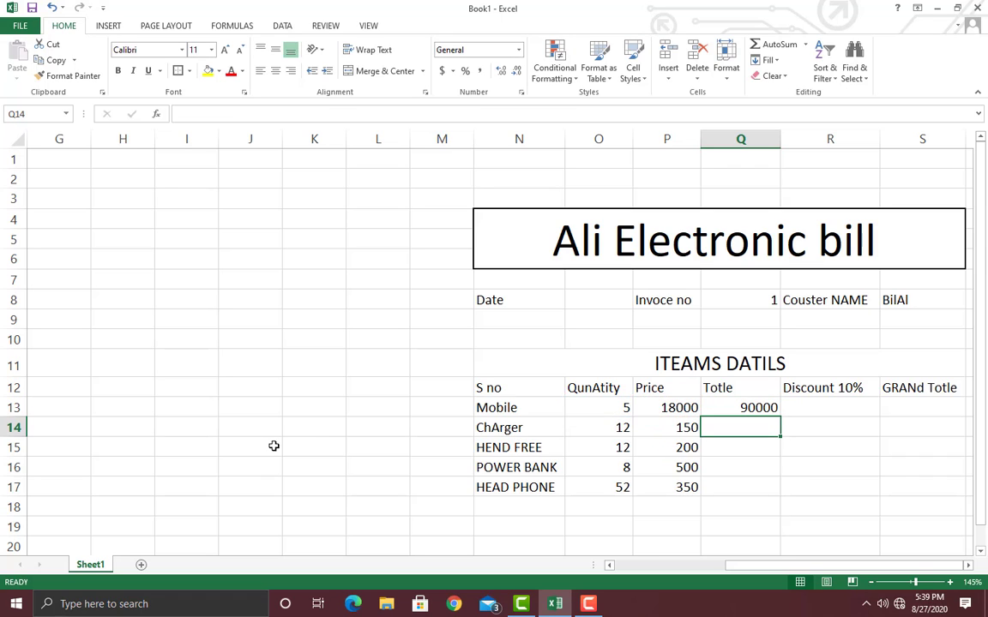
- Fill the total formula from cell Q13 down through Q17 for the remaining items
{"action": "left_click", "coordinate": [752, 408]}
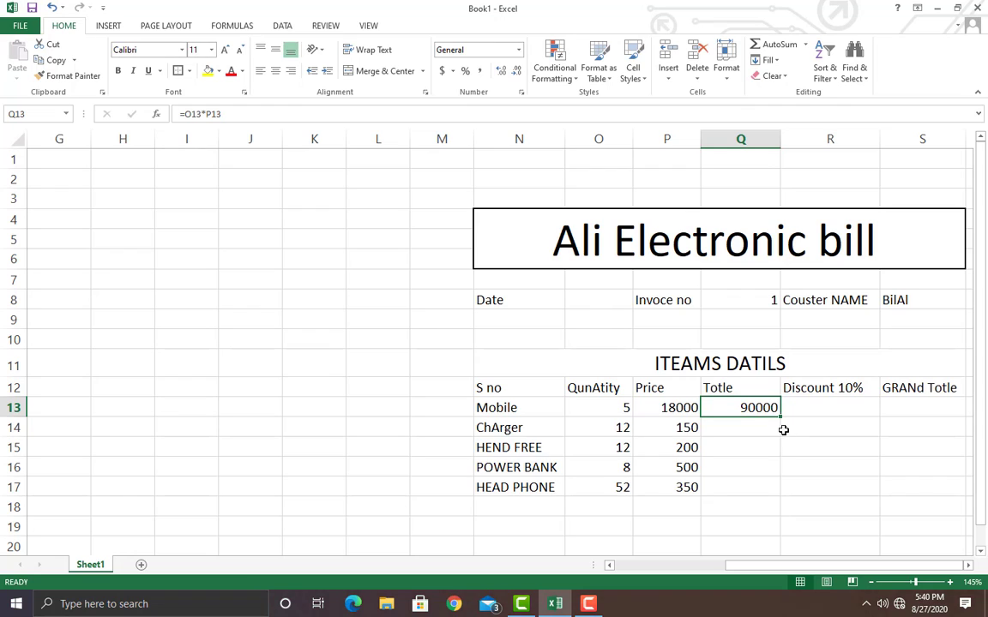
{"action": "left_click_drag", "start_coordinate": [780, 417], "coordinate": [780, 497]}
{"action": "left_click", "coordinate": [696, 530]}
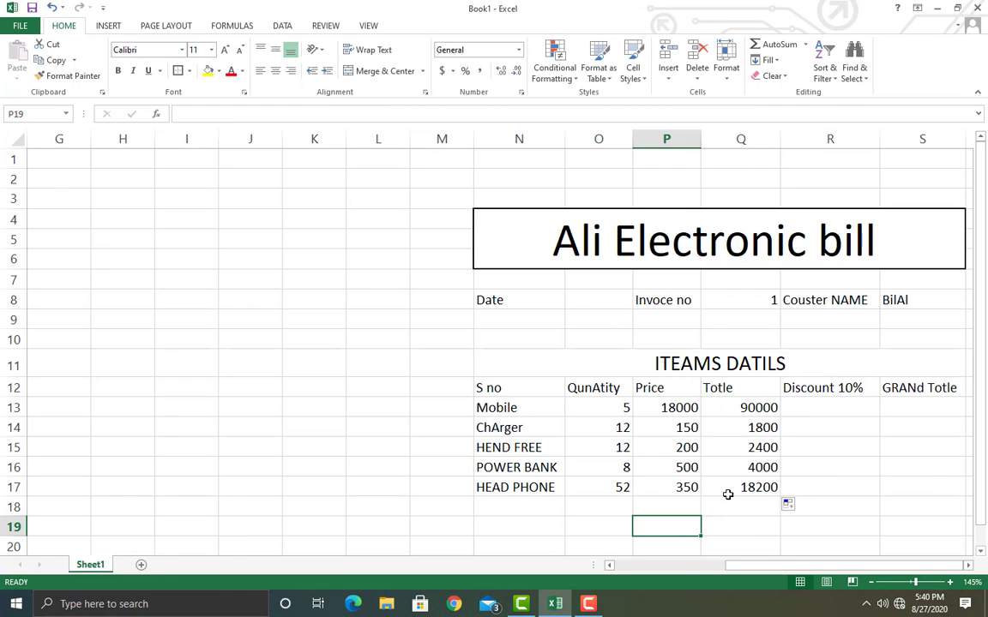
- Test the total formula by changing the ChArger quantity in cell O14 to 11 and back to 12
{"action": "left_click", "coordinate": [620, 429]}
{"action": "double_click", "coordinate": [613, 429]}
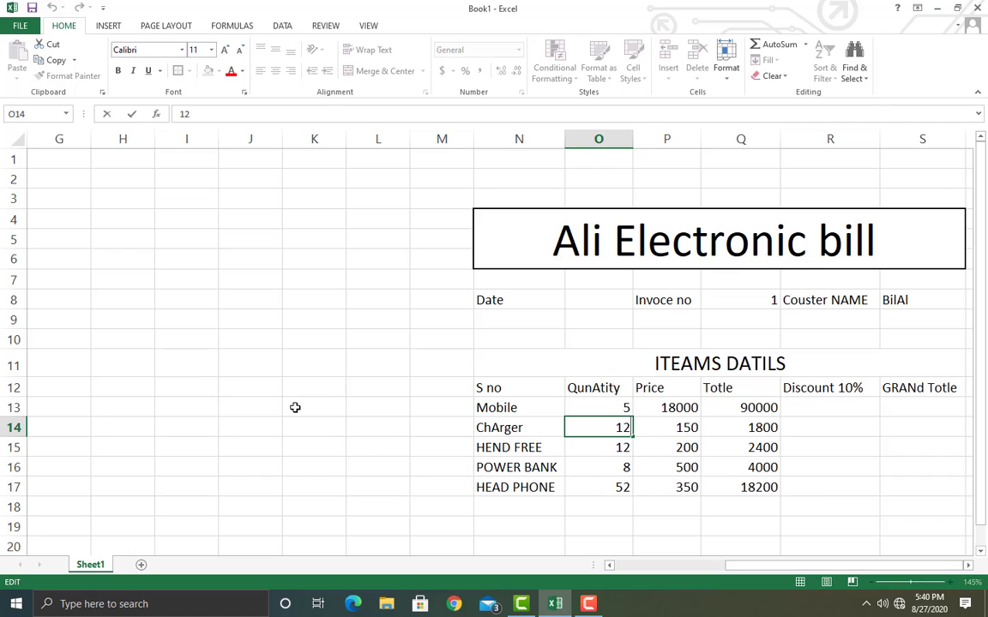
{"action": "key", "text": "BackSpace"}
{"action": "left_click", "coordinate": [696, 526]}
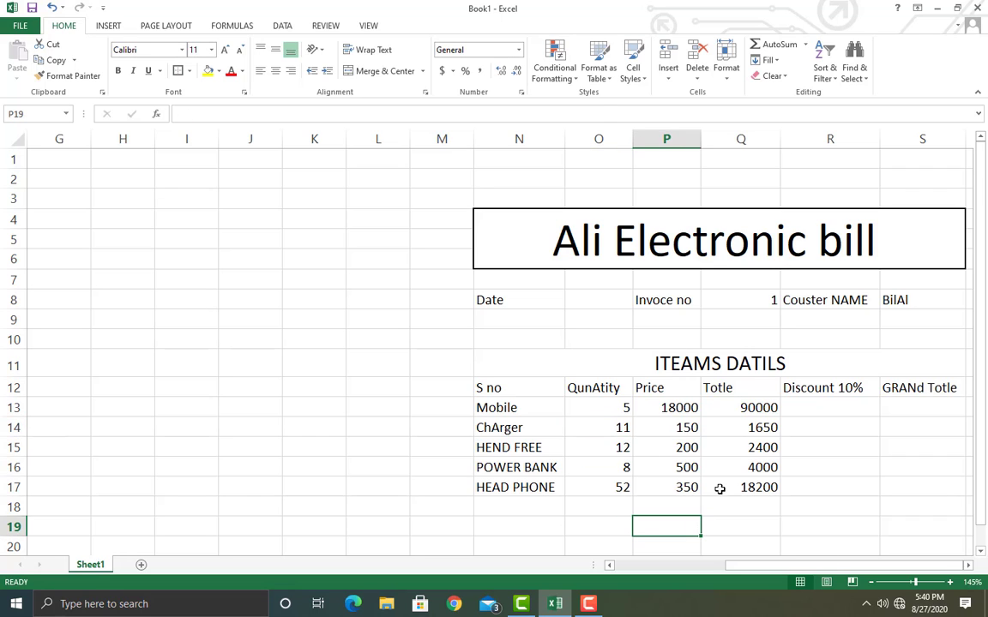
{"action": "left_click", "coordinate": [622, 427]}
{"action": "double_click", "coordinate": [622, 431]}
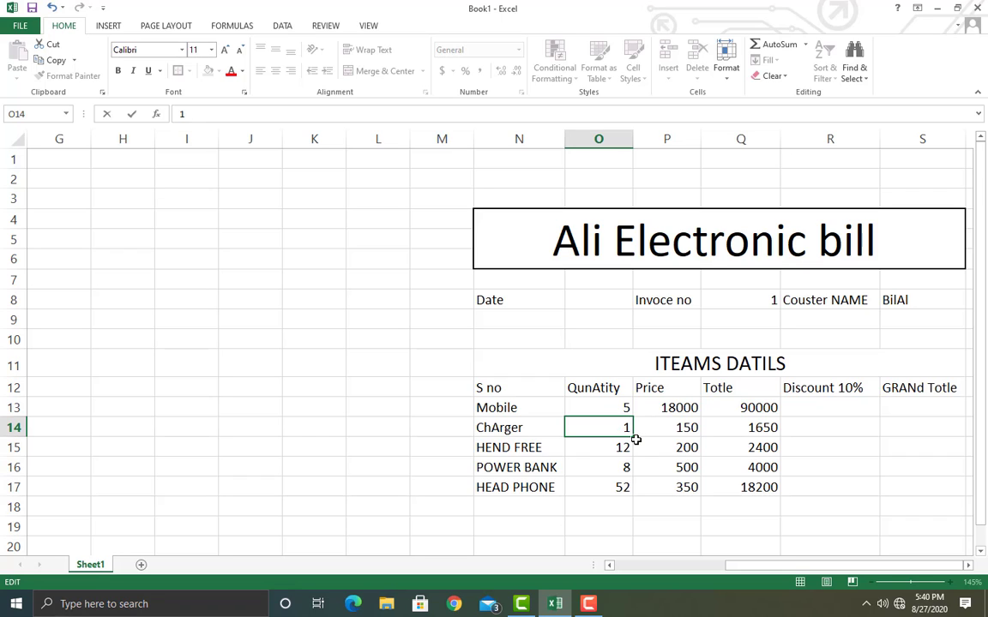
{"action": "left_click", "coordinate": [649, 513]}
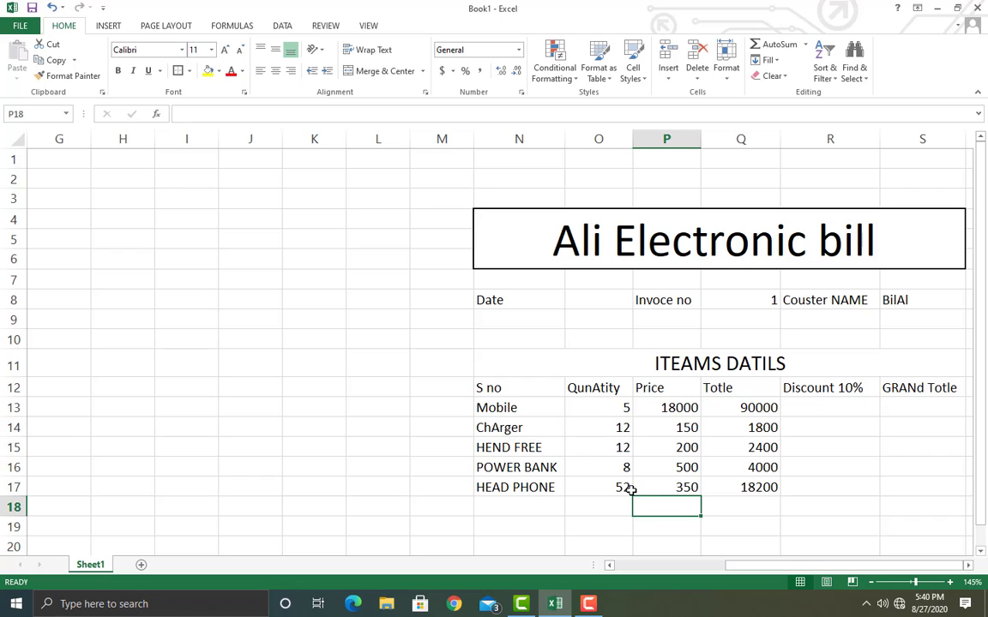
- Set the HEAD PHONE quantity in cell O17 to 12
{"action": "left_click", "coordinate": [624, 487]}
{"action": "double_click", "coordinate": [625, 487]}
{"action": "double_click", "coordinate": [625, 487]}
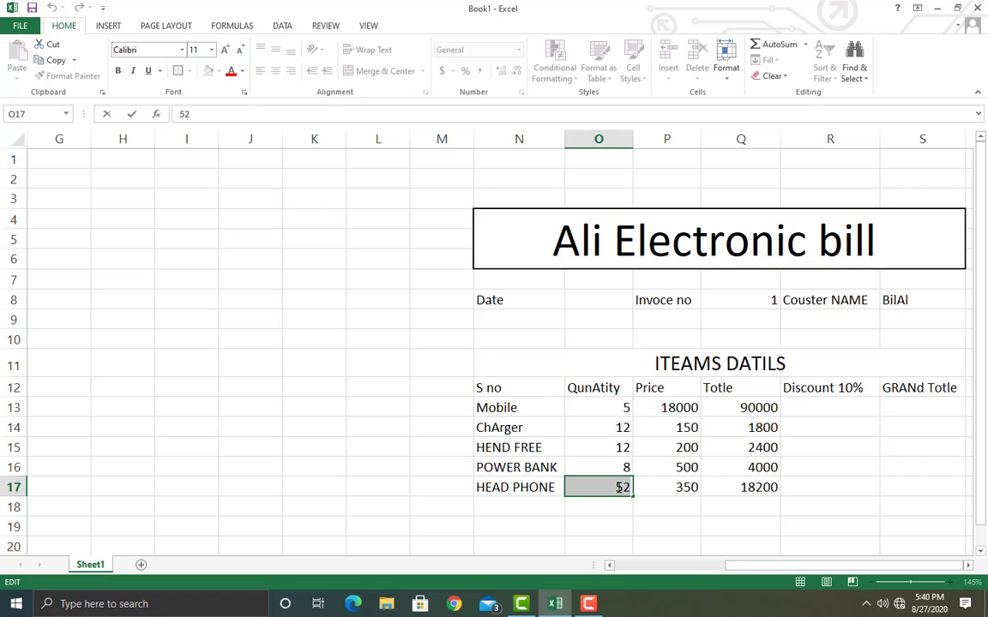
{"action": "type", "text": "120"}
{"action": "key", "text": "BackSpace"}
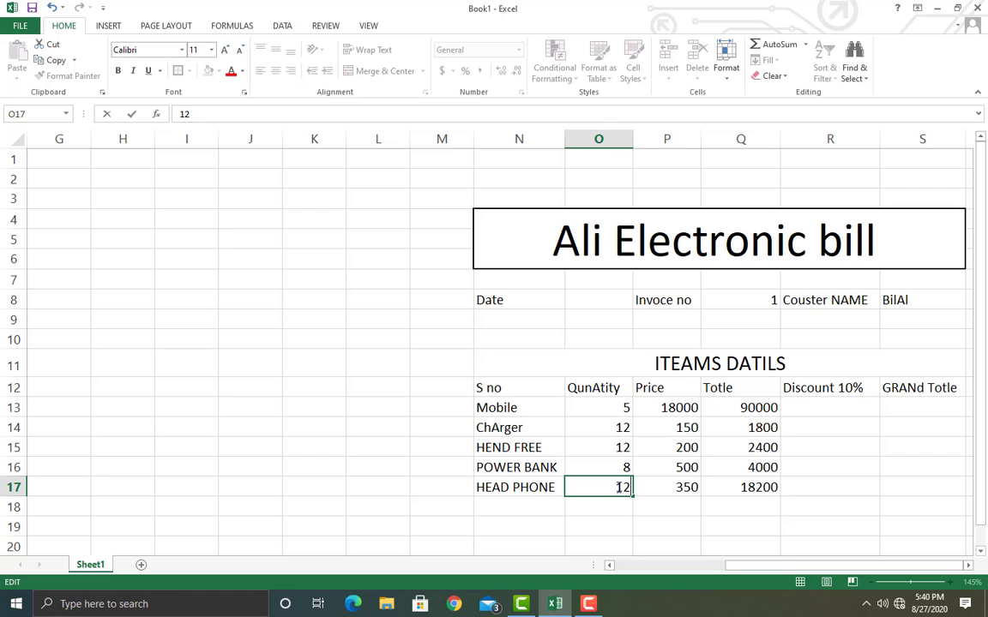
{"action": "left_click", "coordinate": [677, 543]}
{"action": "scroll", "coordinate": [785, 497], "scroll_direction": "down", "scroll_amount": 2}
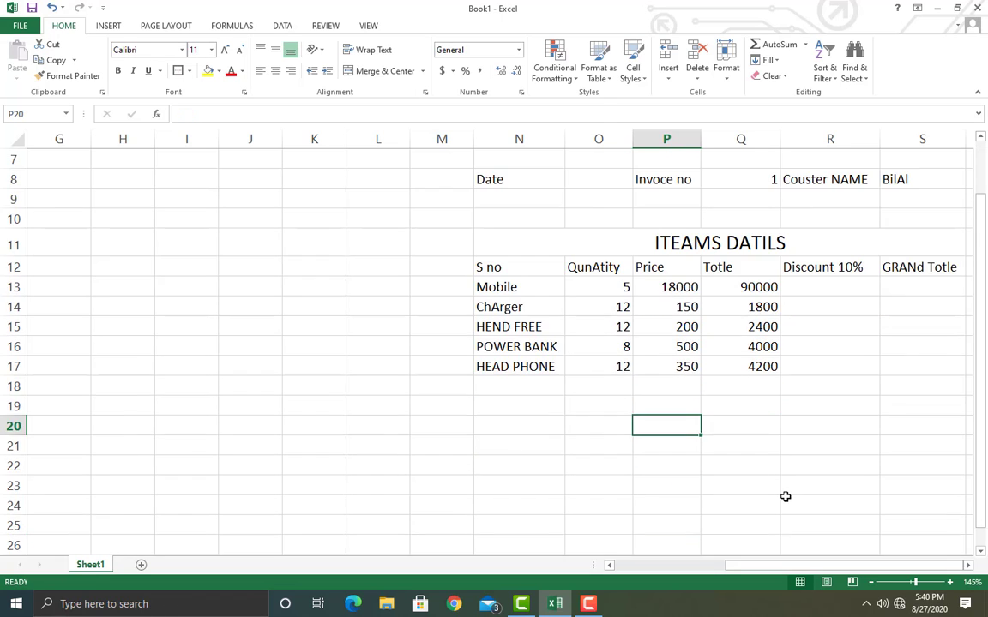
{"action": "scroll", "coordinate": [785, 497], "scroll_direction": "up", "scroll_amount": 2}
{"action": "left_click", "coordinate": [761, 408]}
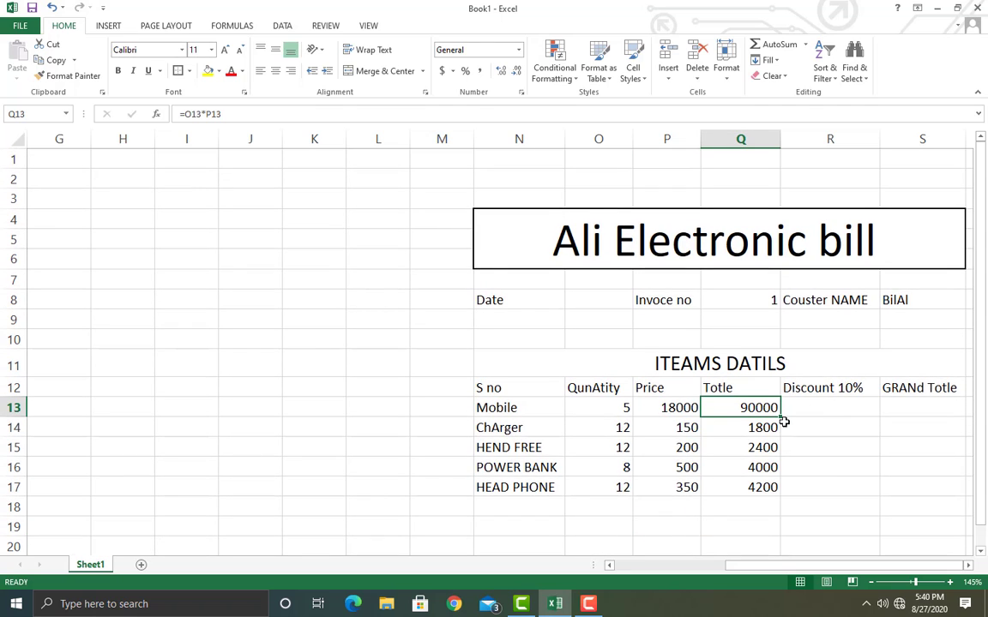
{"action": "left_click", "coordinate": [810, 412]}
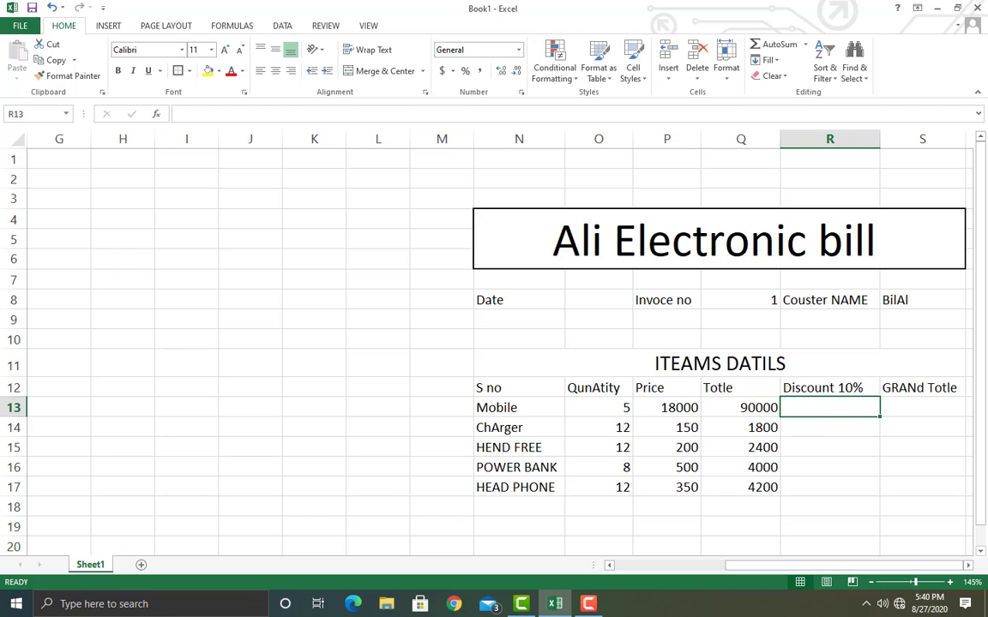
{"action": "left_click", "coordinate": [588, 603]}
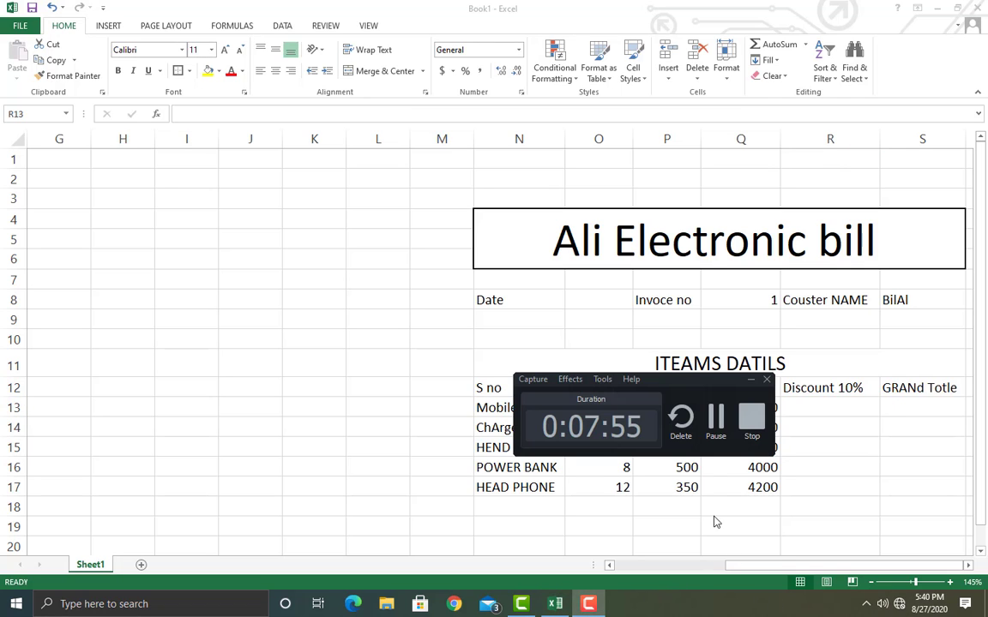
{"action": "left_click", "coordinate": [717, 429]}
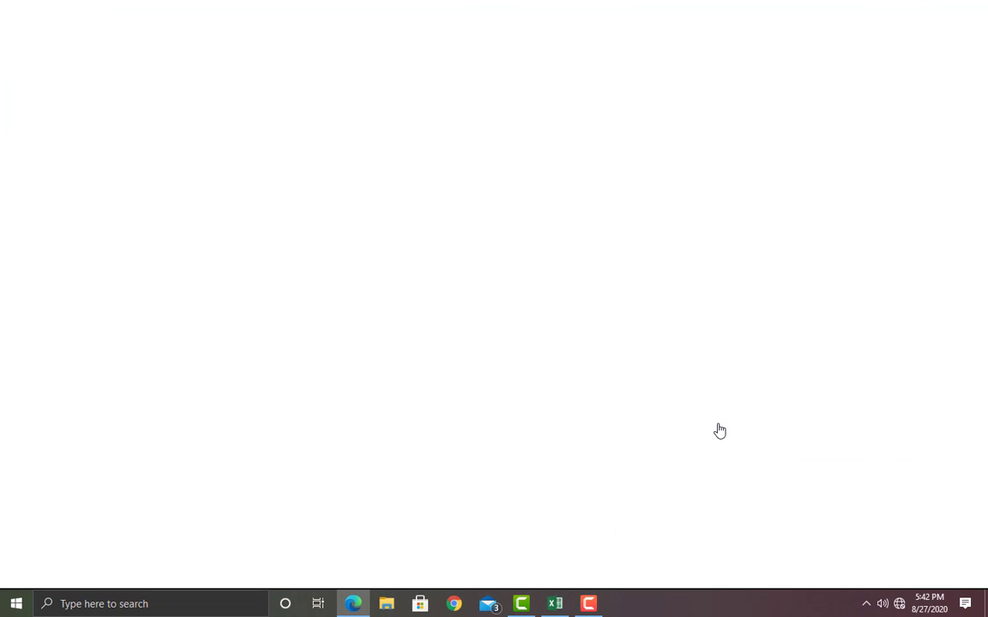
{"action": "left_click", "coordinate": [521, 607]}
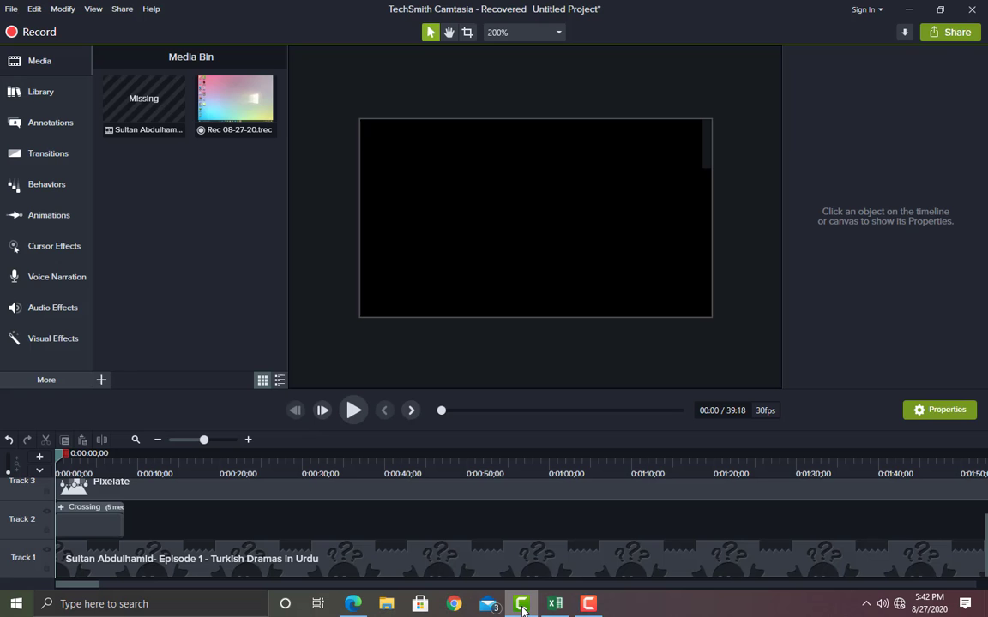
{"action": "left_click", "coordinate": [520, 607]}
{"action": "left_click", "coordinate": [555, 603]}
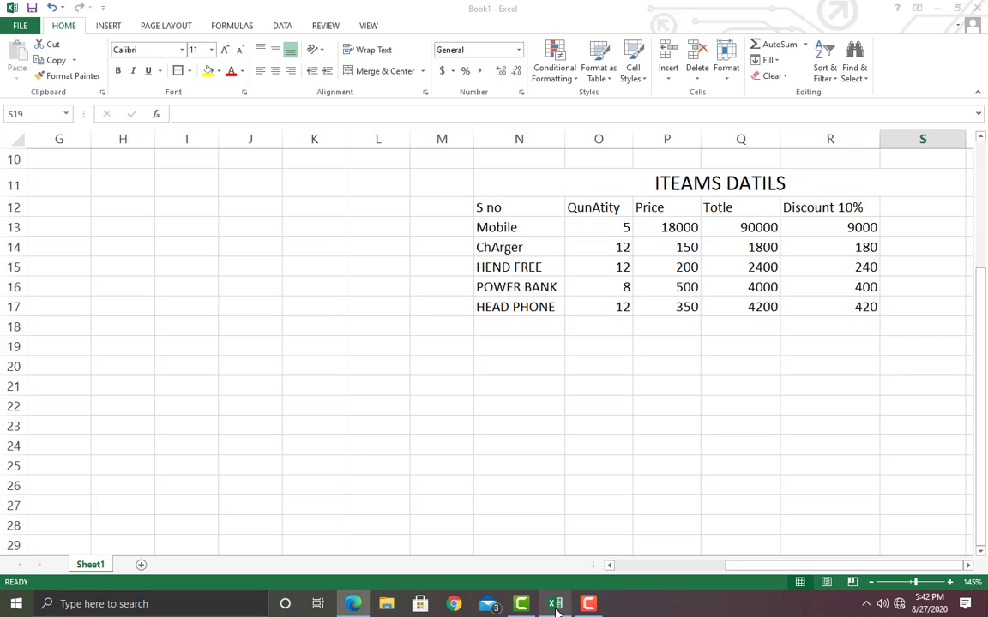
- Clear the existing Discount 10% values from cells R13 through R17
{"action": "left_click", "coordinate": [859, 247]}
{"action": "left_click", "coordinate": [855, 225]}
{"action": "left_click_drag", "start_coordinate": [853, 317], "coordinate": [838, 228]}
{"action": "key", "text": "Delete"}
- Enter the formula =Q13/100*10 in cell R13 to calculate the 10% discount on the Mobile total
{"action": "left_click", "coordinate": [838, 228]}
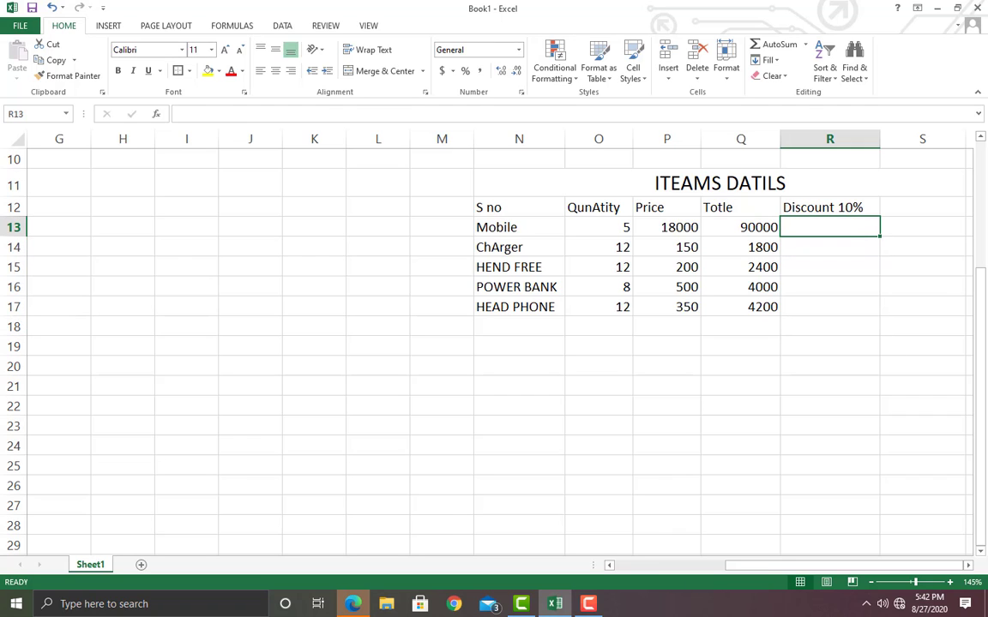
{"action": "type", "text": "="}
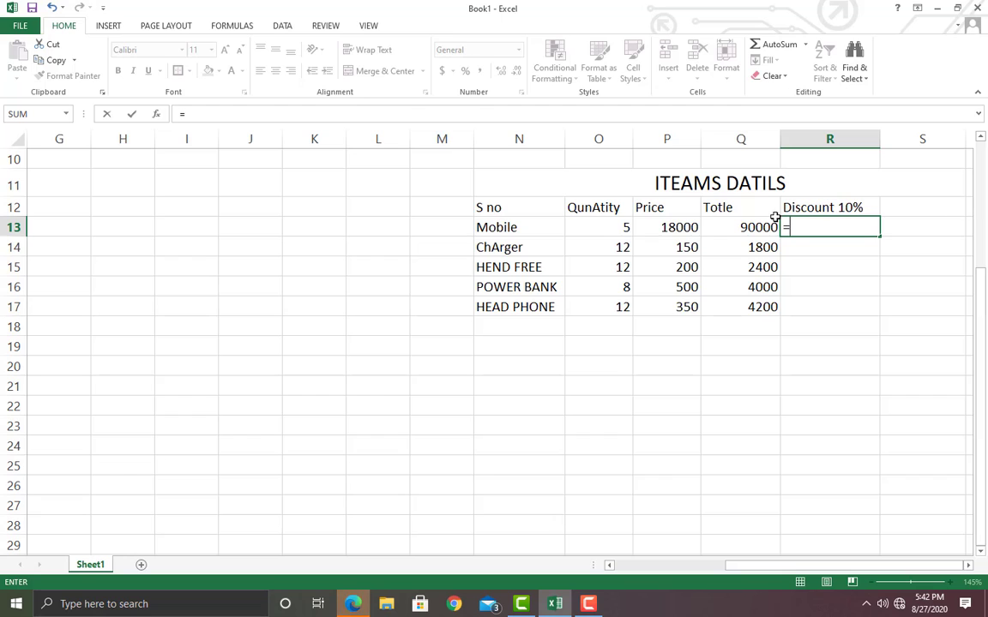
{"action": "left_click", "coordinate": [766, 227]}
{"action": "type", "text": "/"}
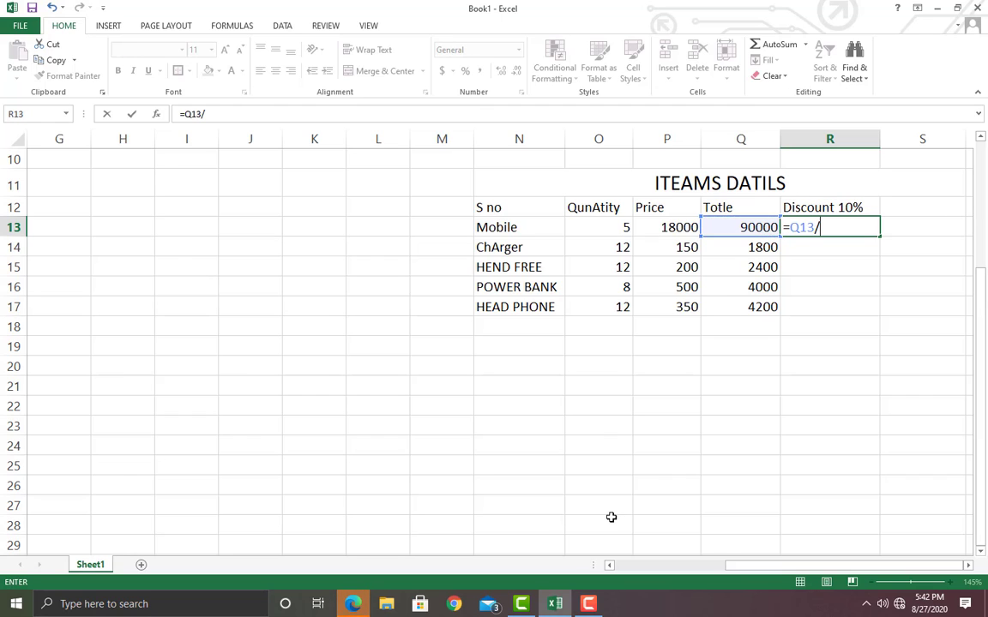
{"action": "type", "text": "100*10"}
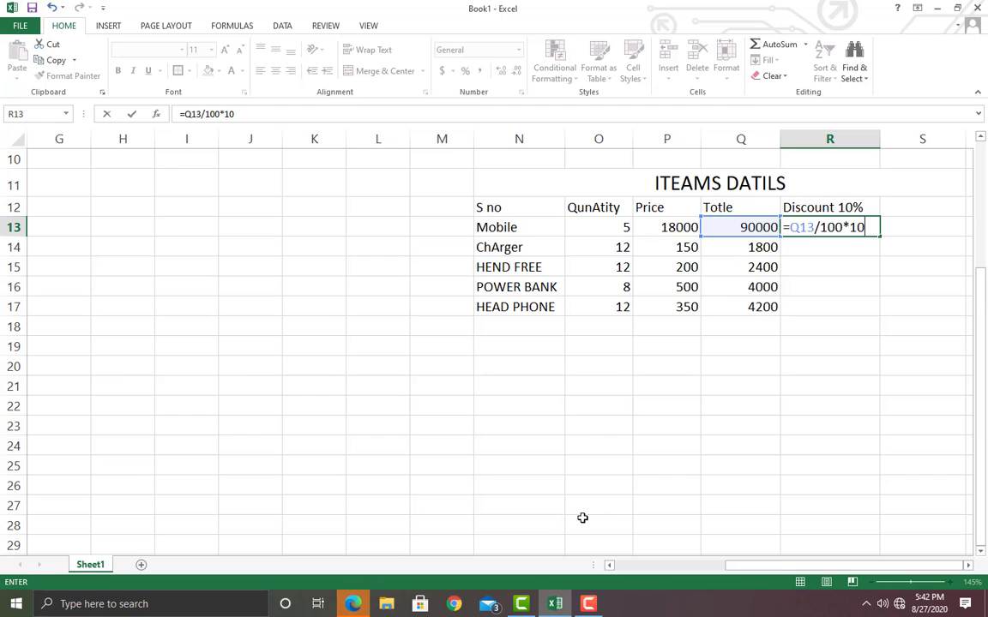
{"action": "key", "text": "Return"}
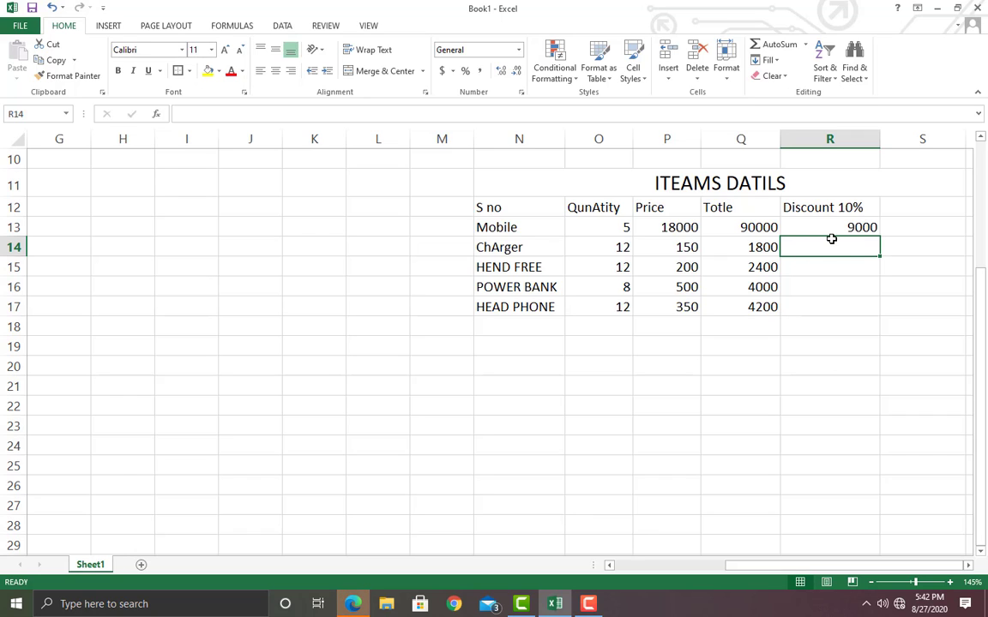
- Fill the discount formula from cell R13 down through R17 for the remaining items
{"action": "left_click", "coordinate": [870, 230]}
{"action": "left_click_drag", "start_coordinate": [879, 236], "coordinate": [864, 319]}
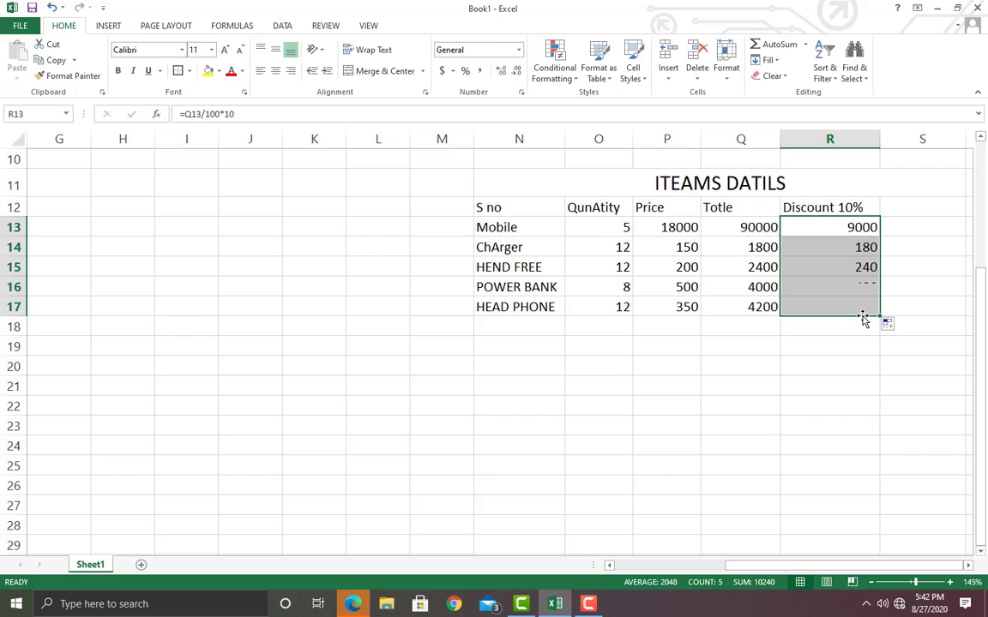
{"action": "left_click", "coordinate": [769, 359]}
{"action": "left_click", "coordinate": [436, 416]}
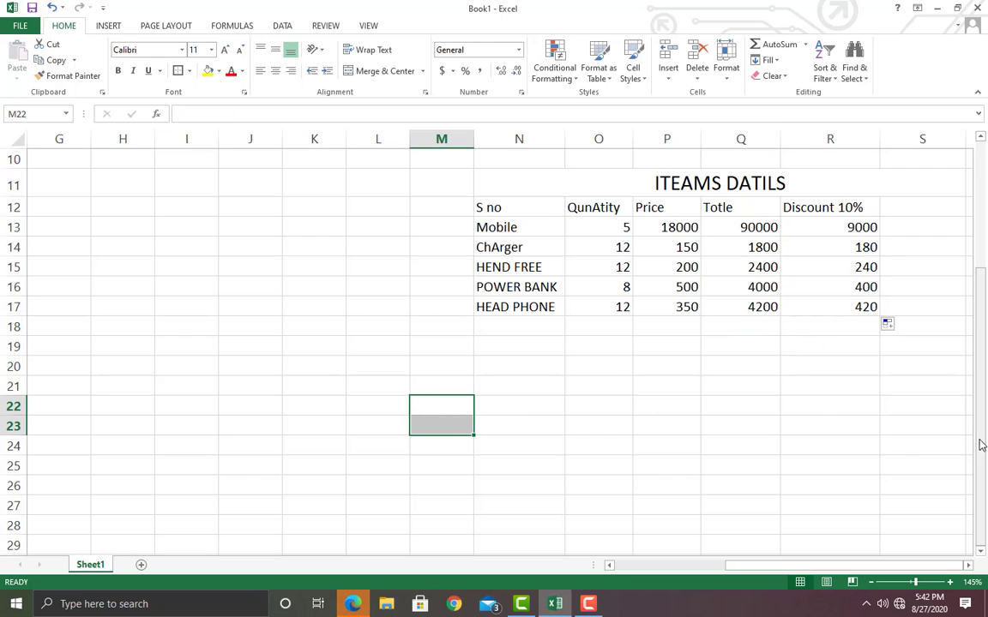
{"action": "left_click", "coordinate": [933, 403]}
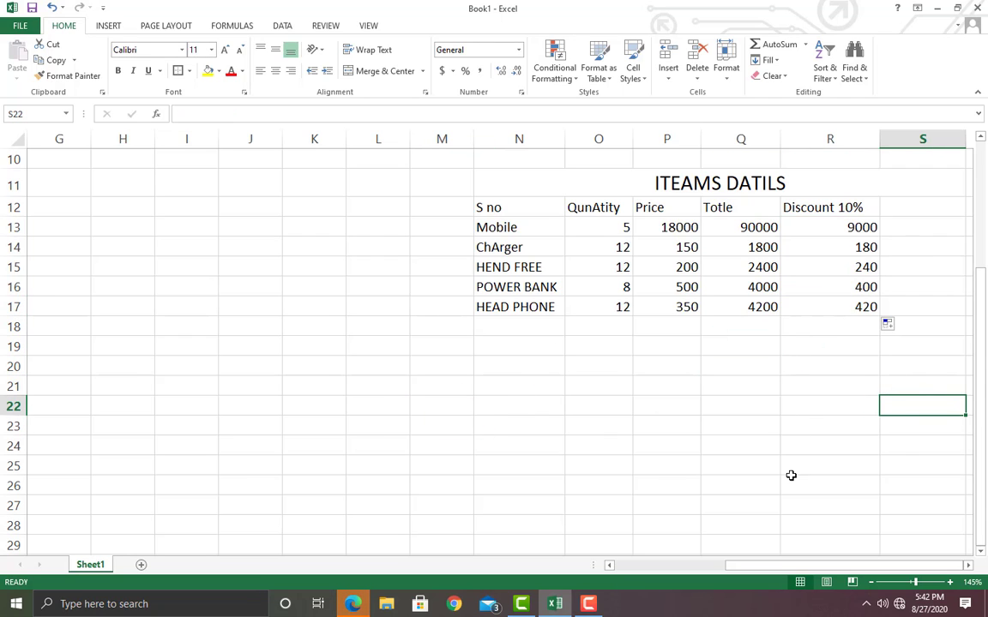
- Enter the label Grnd Totle in cell S24 below the items table
{"action": "left_click", "coordinate": [871, 583]}
{"action": "left_click", "coordinate": [871, 583]}
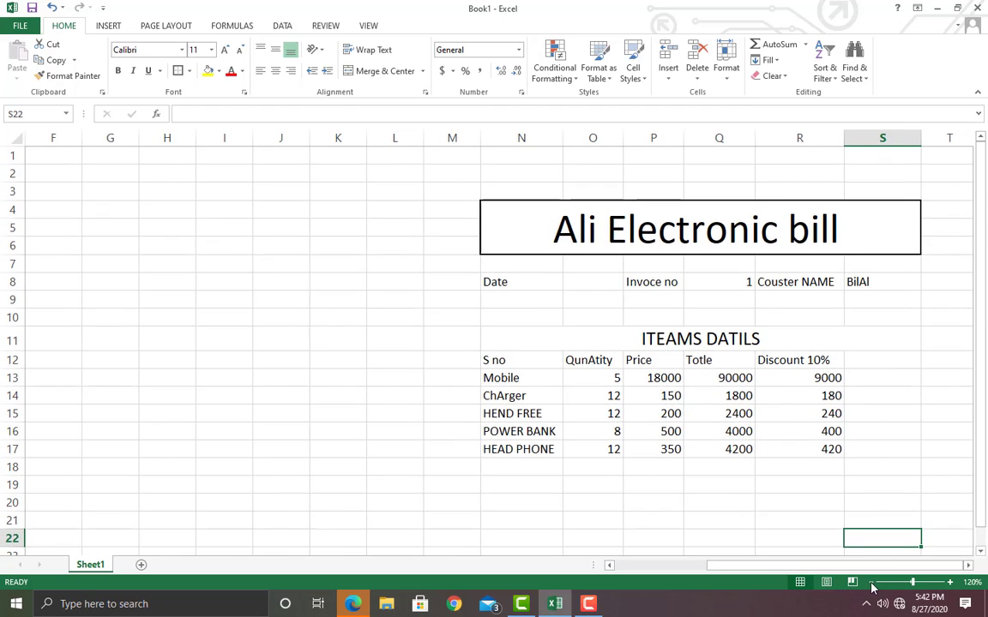
{"action": "left_click", "coordinate": [872, 583]}
{"action": "scroll", "coordinate": [826, 393], "scroll_direction": "down", "scroll_amount": 2}
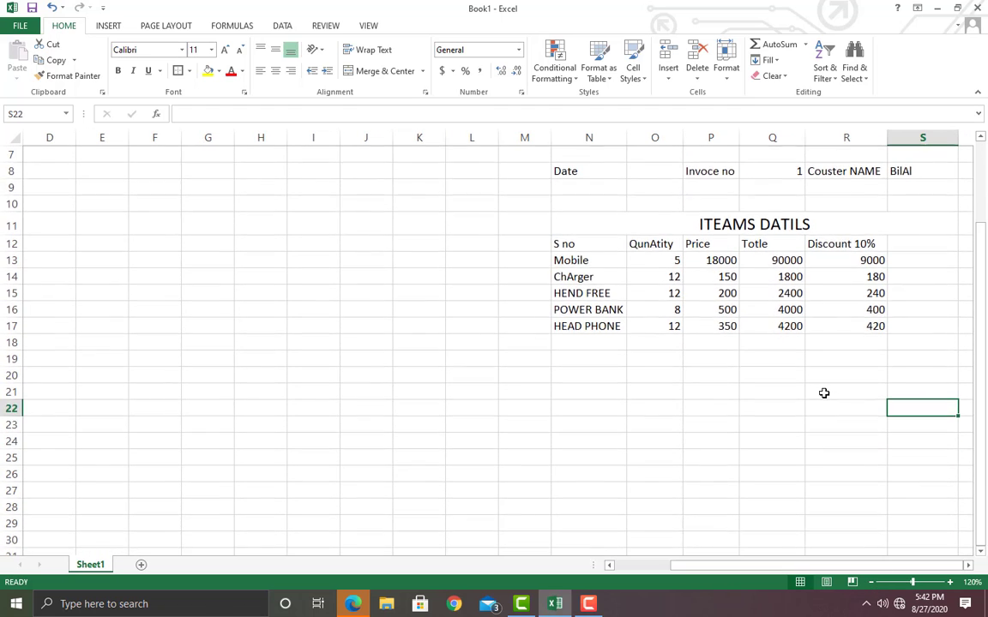
{"action": "scroll", "coordinate": [820, 392], "scroll_direction": "up", "scroll_amount": 1}
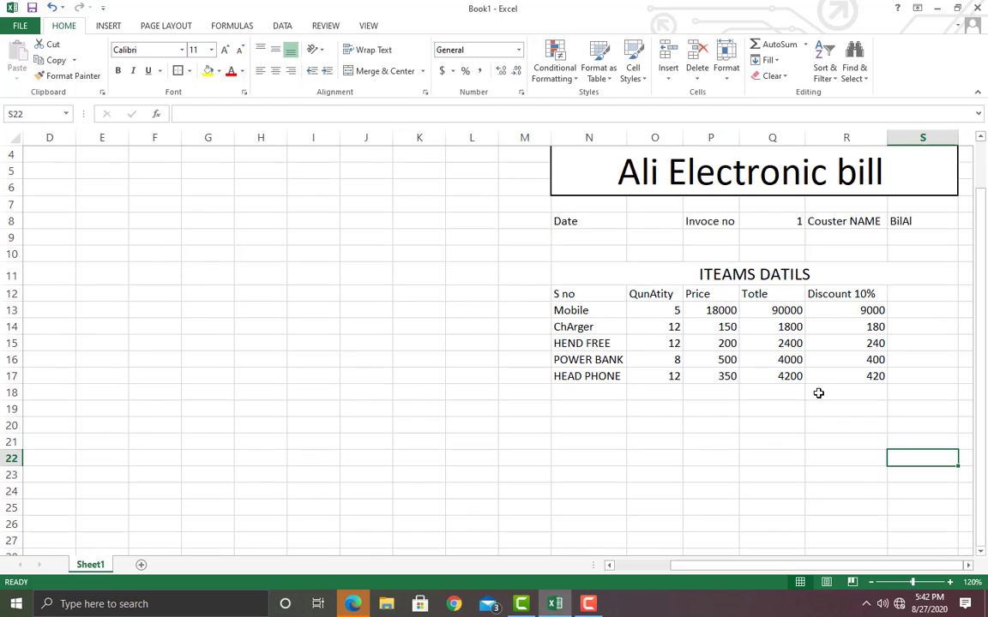
{"action": "left_click", "coordinate": [947, 411]}
{"action": "left_click", "coordinate": [909, 489]}
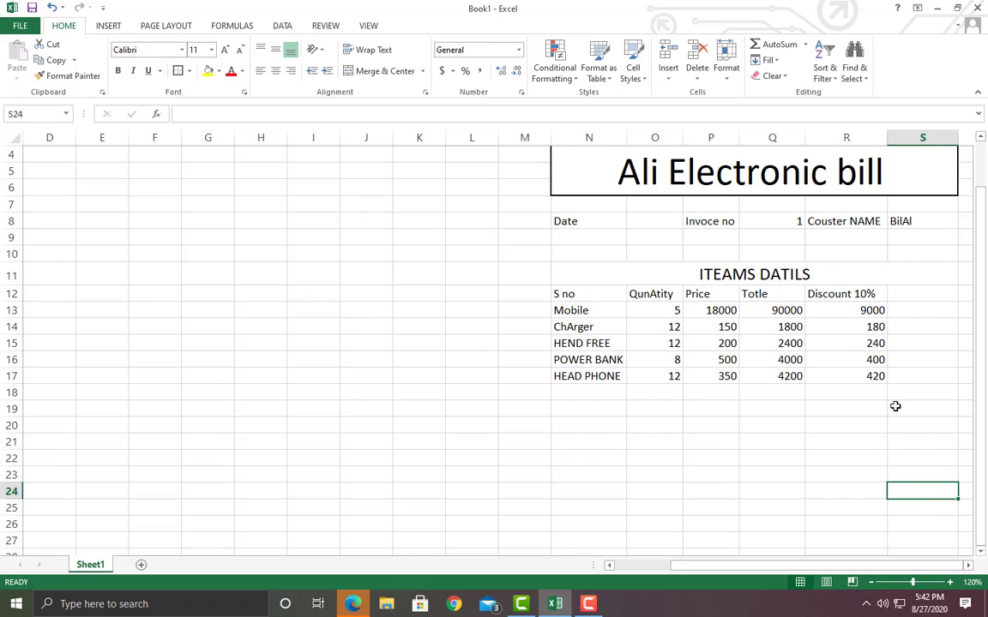
{"action": "type", "text": "g"}
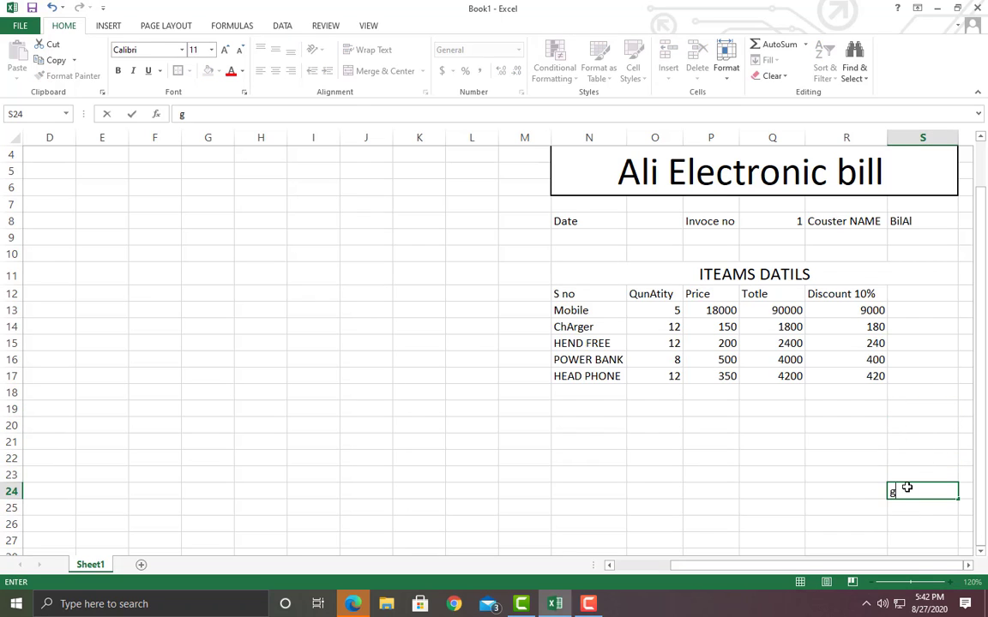
{"action": "key", "text": "BackSpace"}
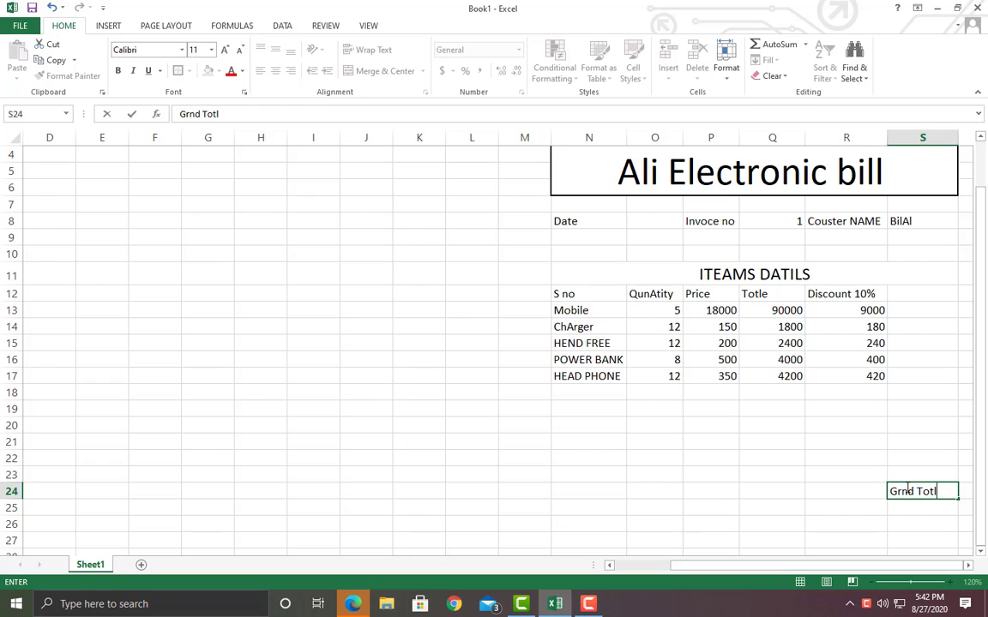
{"action": "left_click", "coordinate": [921, 539]}
{"action": "left_click", "coordinate": [915, 507]}
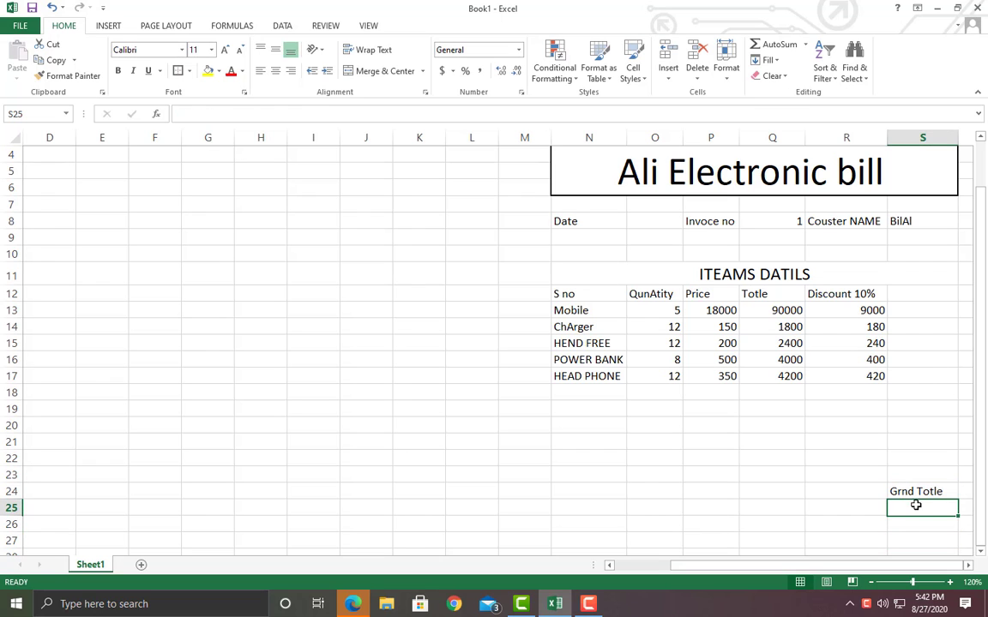
- Examine the whole bill from its title down to the Grnd Totle label at 100% zoom
{"action": "scroll", "coordinate": [908, 518], "scroll_direction": "down", "scroll_amount": 1}
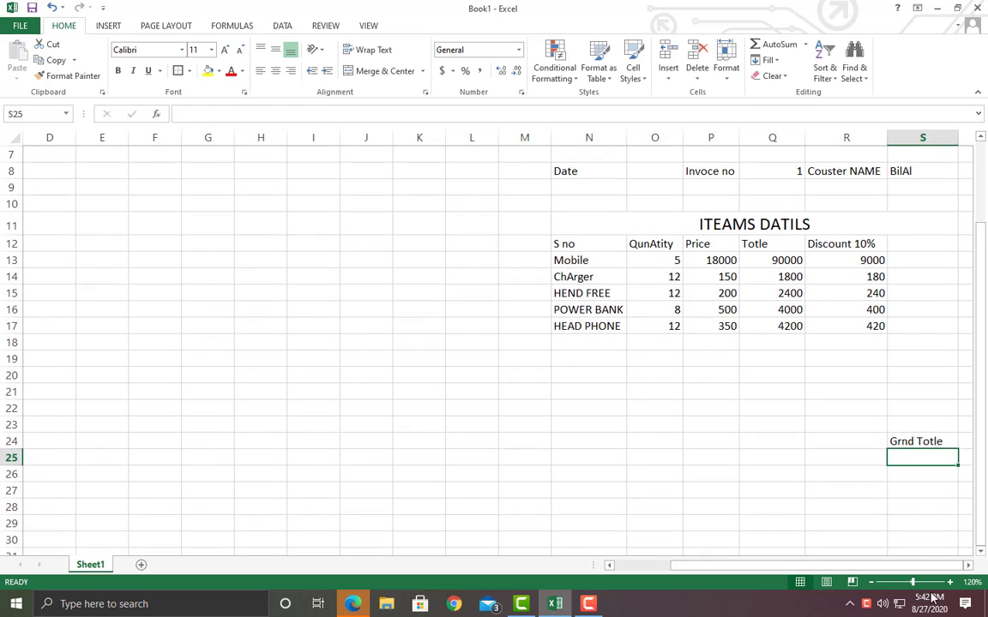
{"action": "left_click_drag", "start_coordinate": [912, 582], "coordinate": [923, 583]}
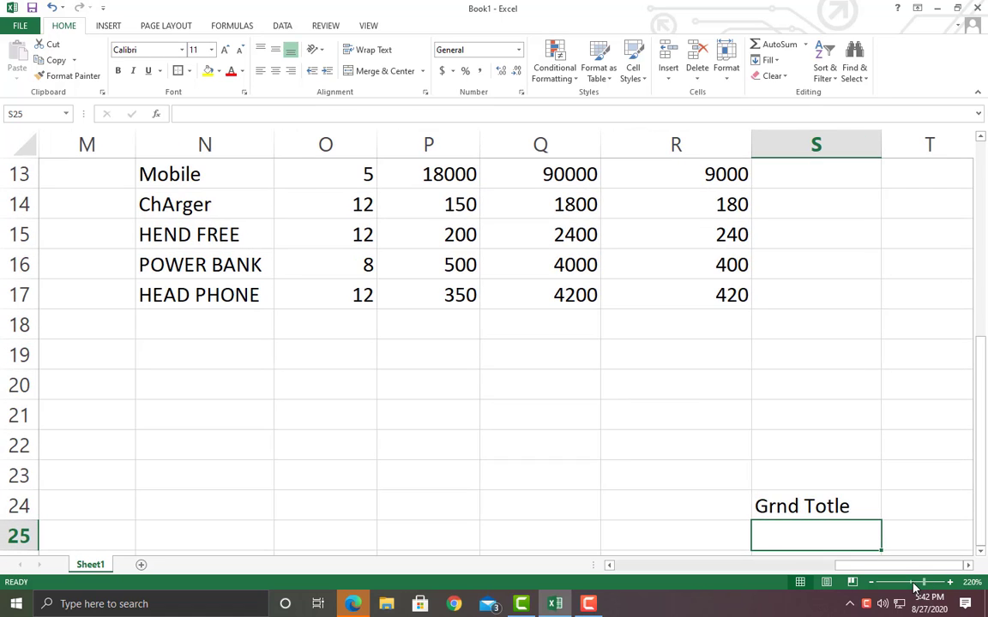
{"action": "scroll", "coordinate": [899, 568], "scroll_direction": "down", "scroll_amount": 3}
{"action": "left_click", "coordinate": [871, 582]}
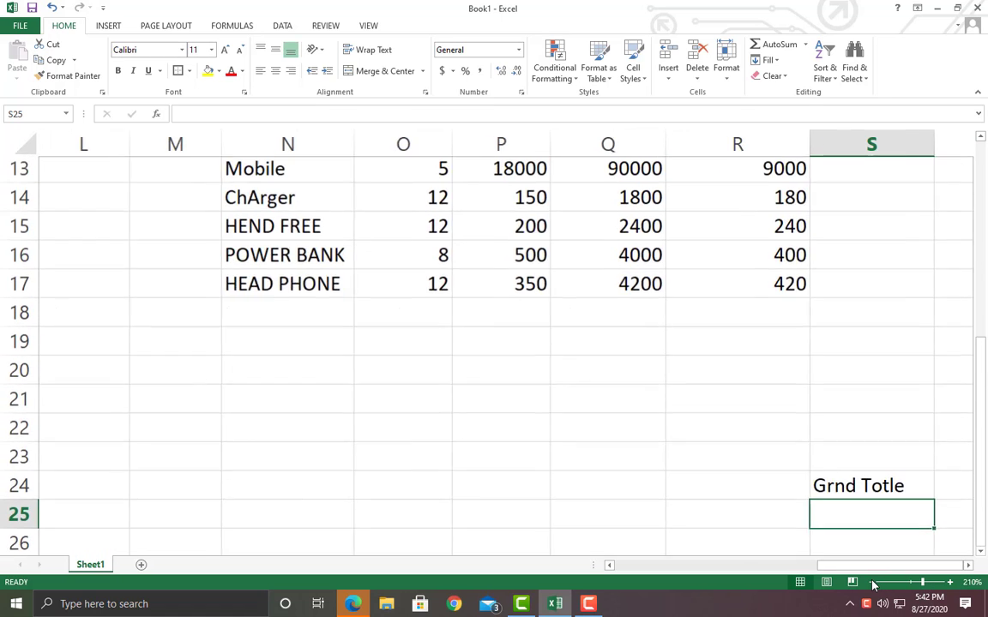
{"action": "left_click", "coordinate": [872, 583]}
{"action": "left_click", "coordinate": [872, 582]}
{"action": "left_click", "coordinate": [872, 582]}
{"action": "left_click", "coordinate": [872, 582]}
{"action": "left_click", "coordinate": [872, 583]}
{"action": "left_click", "coordinate": [872, 582]}
{"action": "left_click", "coordinate": [872, 582]}
{"action": "left_click", "coordinate": [872, 582]}
{"action": "left_click", "coordinate": [871, 582]}
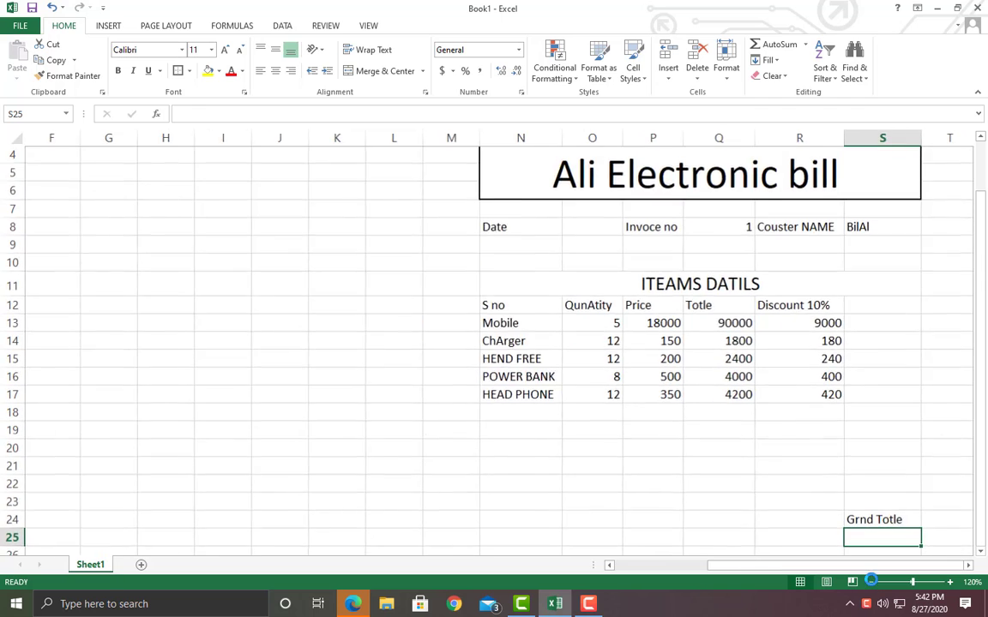
{"action": "left_click", "coordinate": [872, 582]}
{"action": "left_click", "coordinate": [872, 582]}
{"action": "left_click_drag", "start_coordinate": [775, 568], "coordinate": [827, 568]}
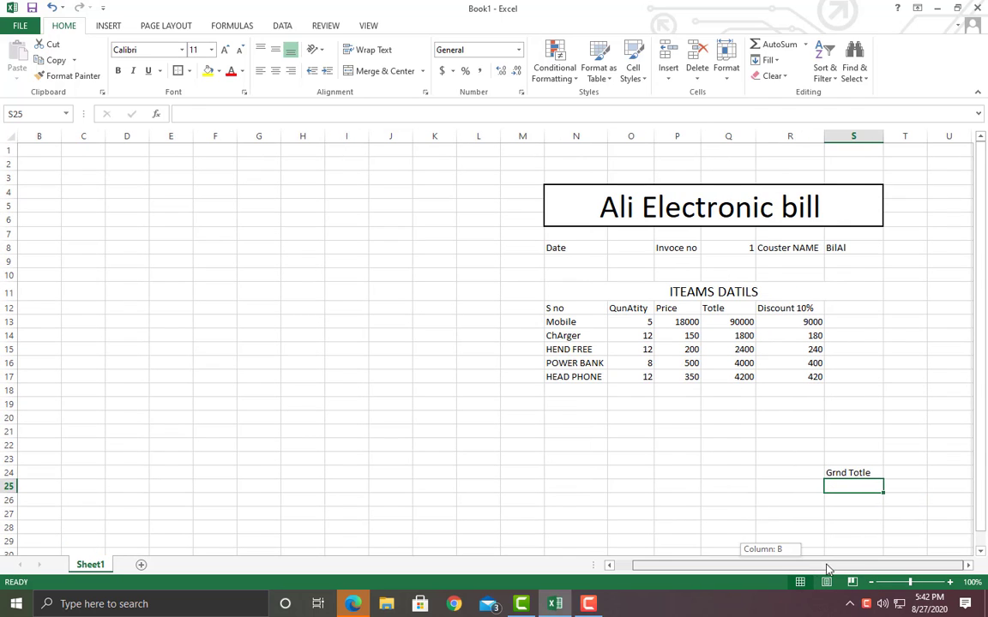
- Merge and center cells S25 through T26 below the Grnd Totle label
{"action": "mouse_move", "coordinate": [903, 503]}
{"action": "left_mouse_down"}
{"action": "mouse_move", "coordinate": [886, 524]}
{"action": "mouse_move", "coordinate": [869, 501]}
{"action": "mouse_move", "coordinate": [908, 494]}
{"action": "left_mouse_up"}
{"action": "left_click", "coordinate": [846, 486]}
{"action": "left_click", "coordinate": [393, 71]}
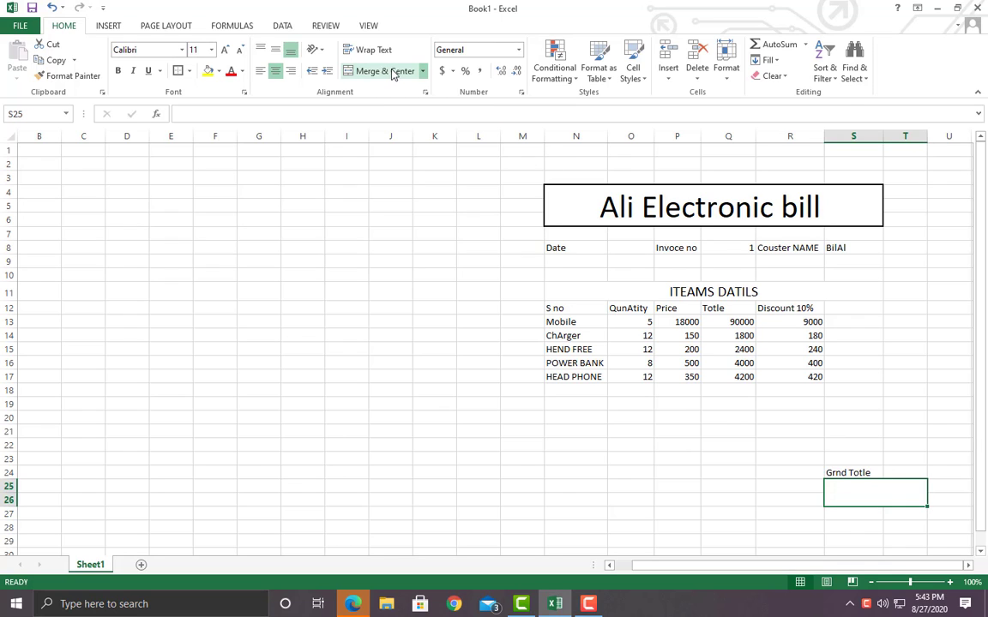
- Merge and center the Grnd Totle label across cells S24 and T24 and make it bold
{"action": "left_click", "coordinate": [800, 335]}
{"action": "left_click_drag", "start_coordinate": [853, 471], "coordinate": [896, 473]}
{"action": "left_click", "coordinate": [384, 71]}
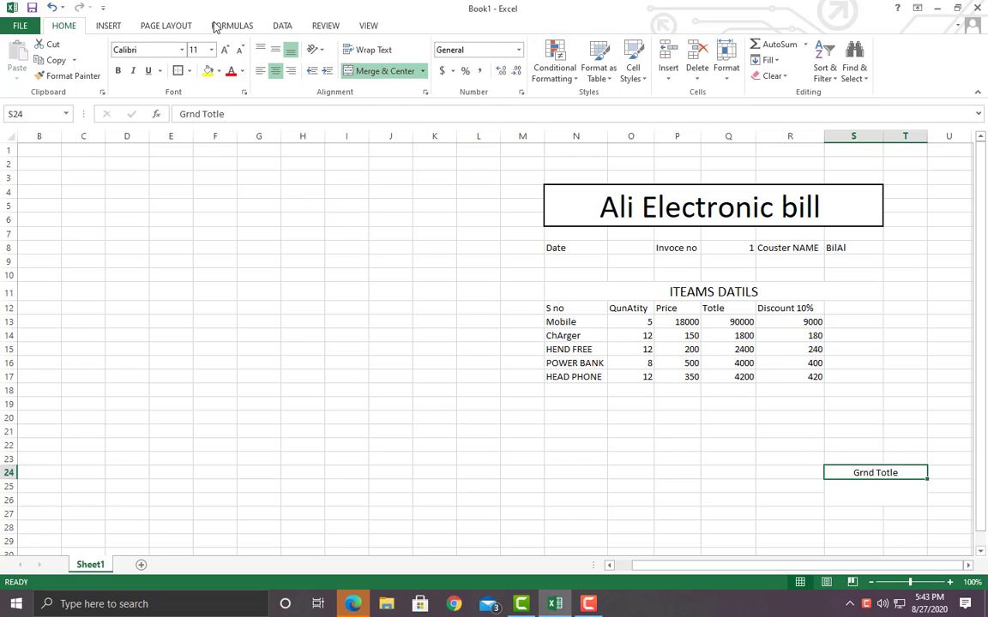
{"action": "left_click", "coordinate": [117, 70]}
{"action": "left_click", "coordinate": [193, 179]}
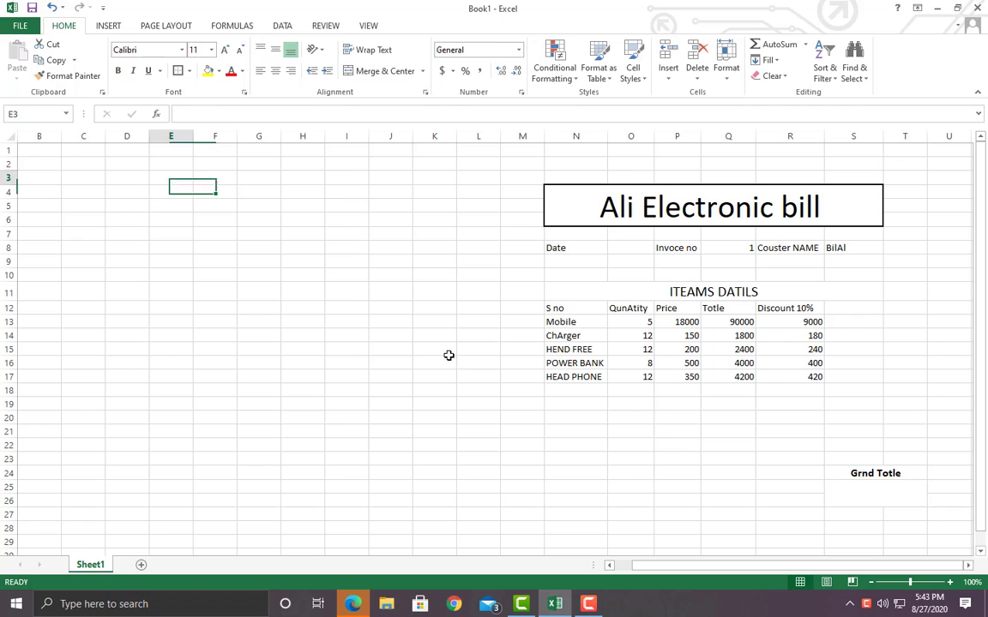
- Begin a formula in the merged cell S25 below the Grnd Totle label
{"action": "left_click", "coordinate": [873, 499]}
{"action": "type", "text": "="}
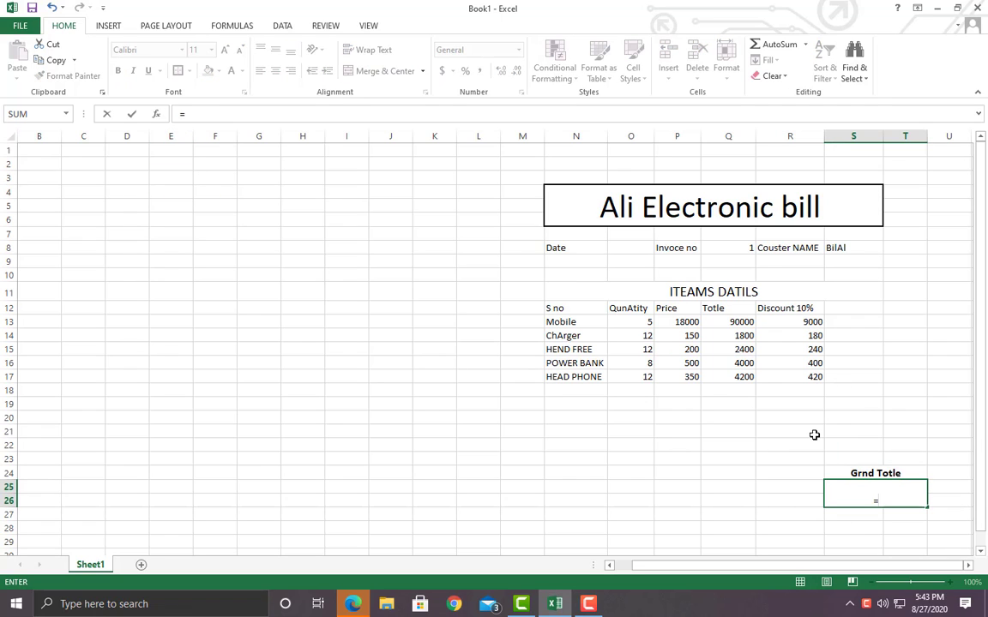
{"action": "left_click", "coordinate": [801, 324]}
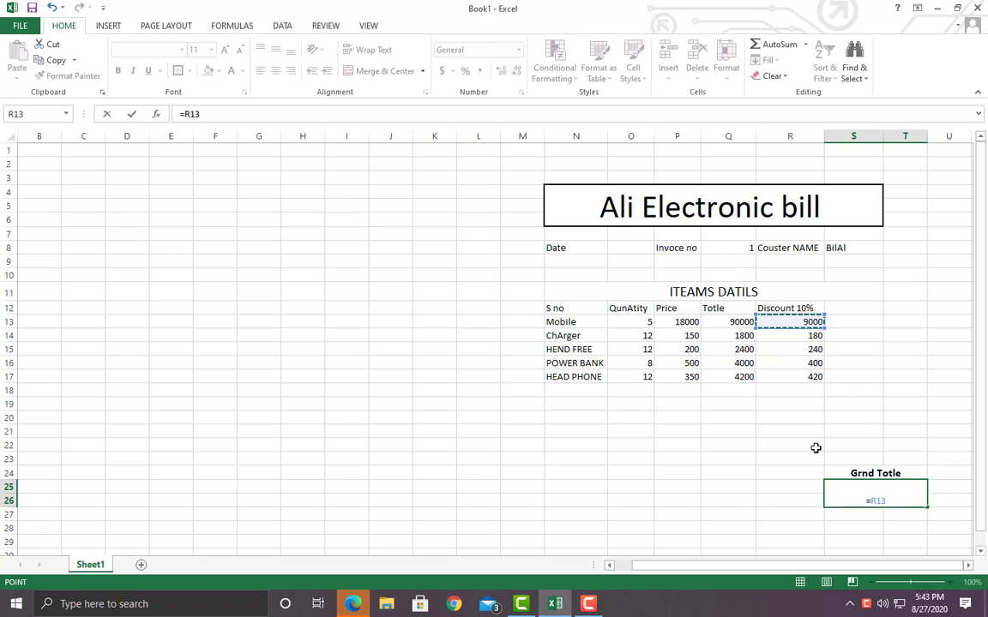
{"action": "type", "text": "+"}
{"action": "key", "text": "BackSpace"}
{"action": "key", "text": "BackSpace"}
{"action": "key", "text": "BackSpace"}
{"action": "key", "text": "BackSpace"}
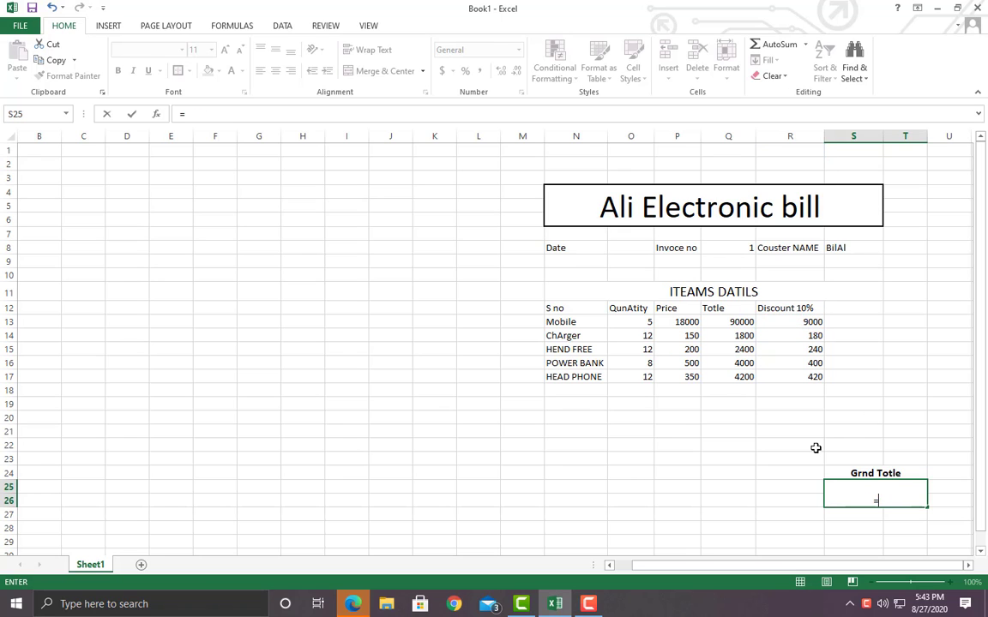
- Complete the formula in merged cell S25 as =SUM(R13:R17) to add up the Discount 10% values
{"action": "type", "text": "sum"}
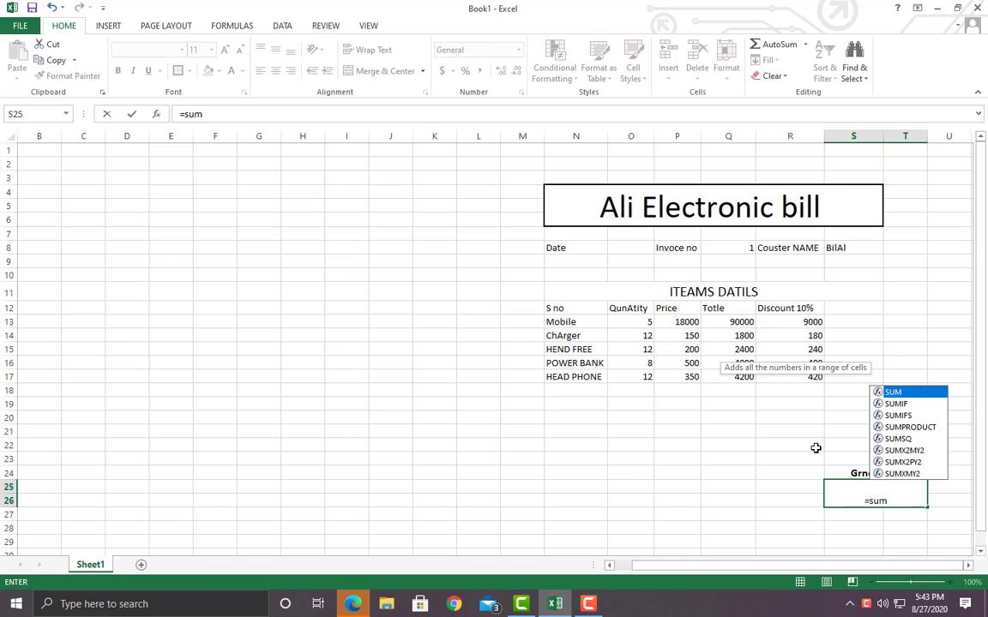
{"action": "type", "text": "("}
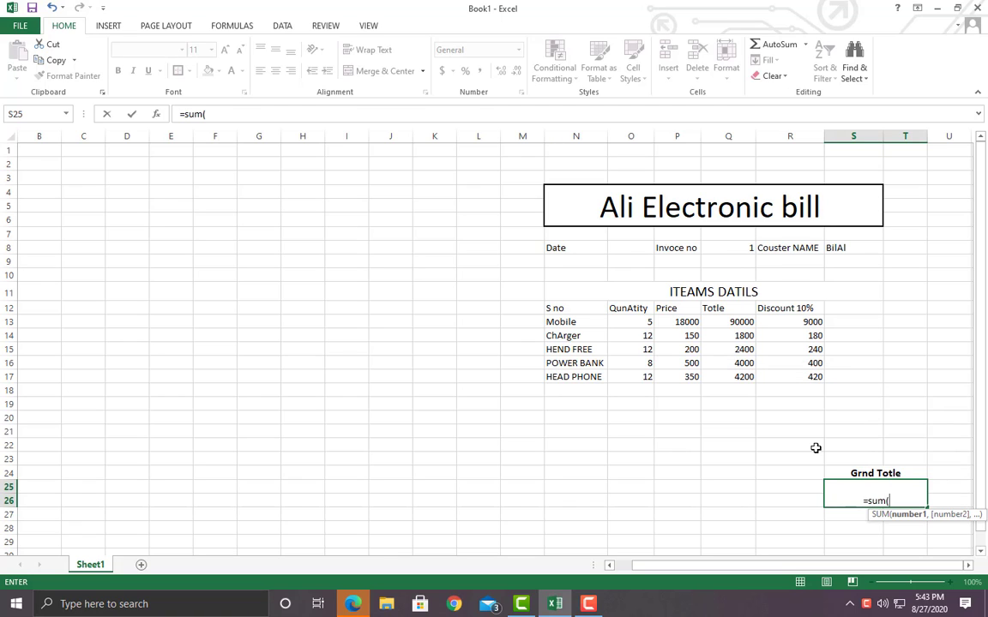
{"action": "left_click", "coordinate": [797, 323]}
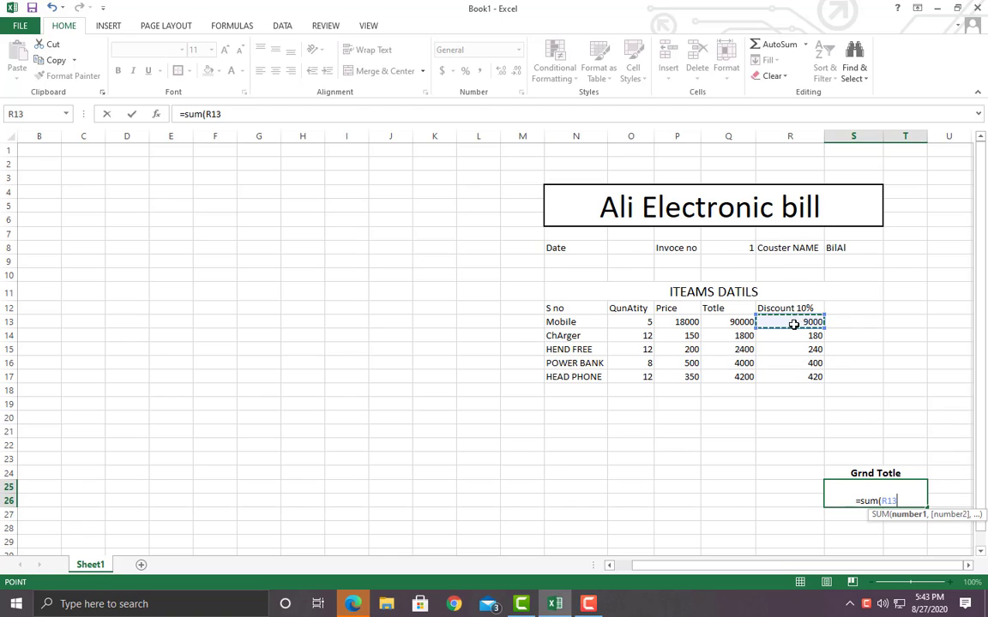
{"action": "left_click_drag", "start_coordinate": [806, 352], "coordinate": [803, 377]}
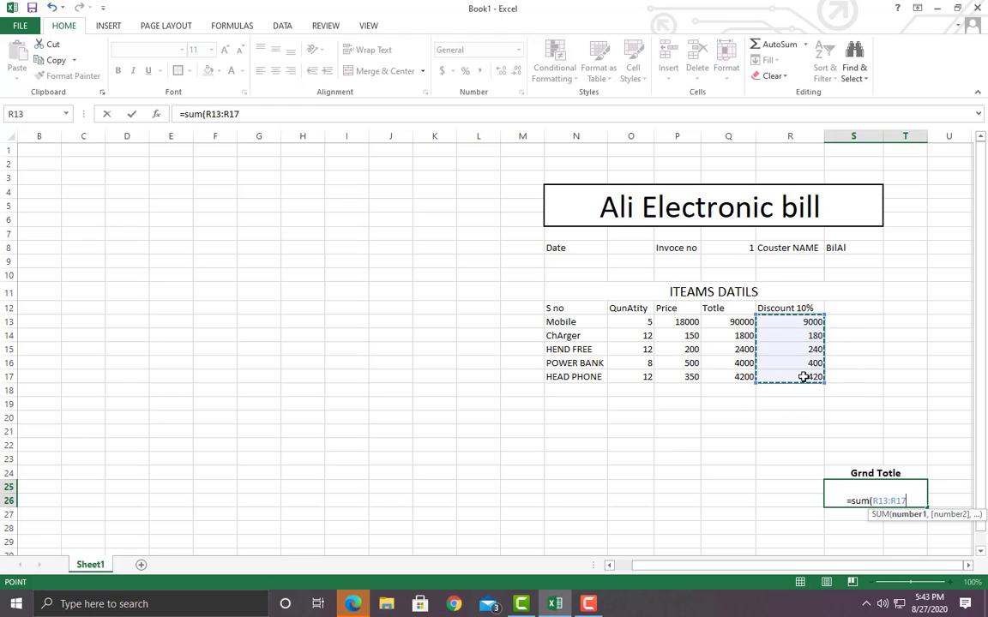
{"action": "type", "text": "*"}
{"action": "key", "text": "BackSpace"}
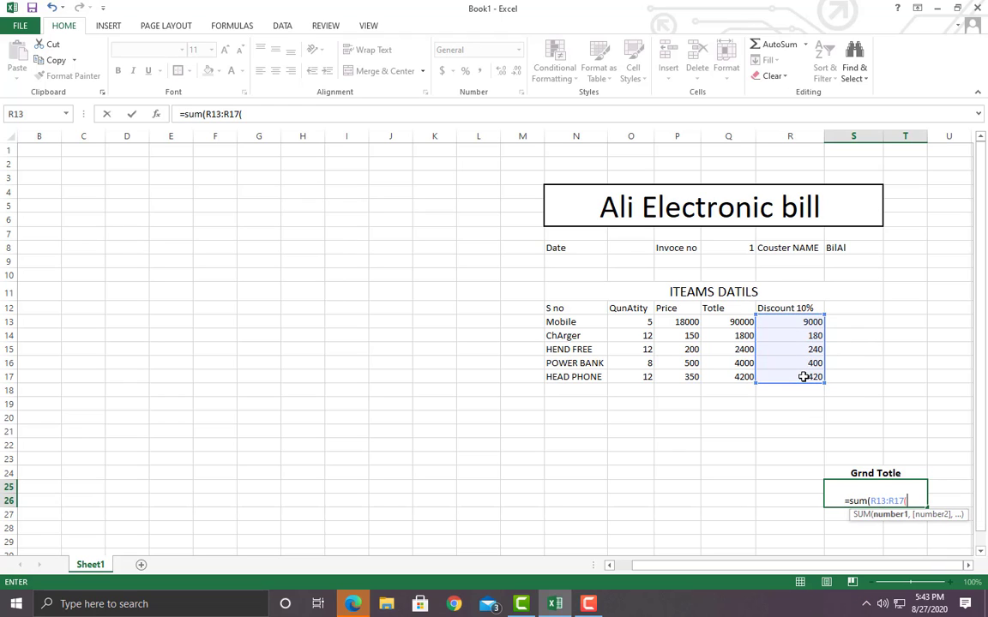
{"action": "type", "text": ")"}
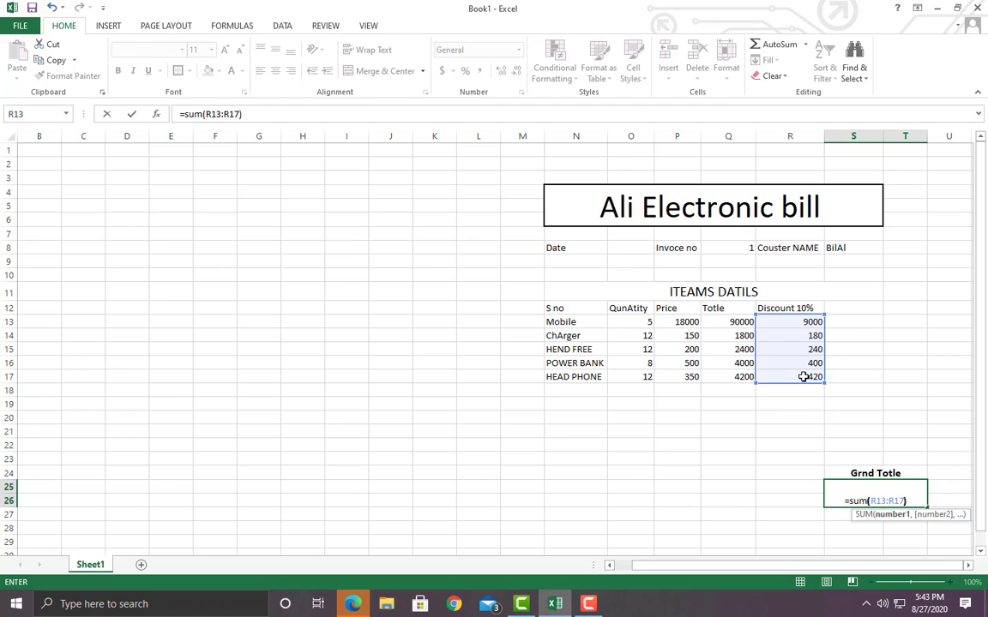
{"action": "key", "text": "Return"}
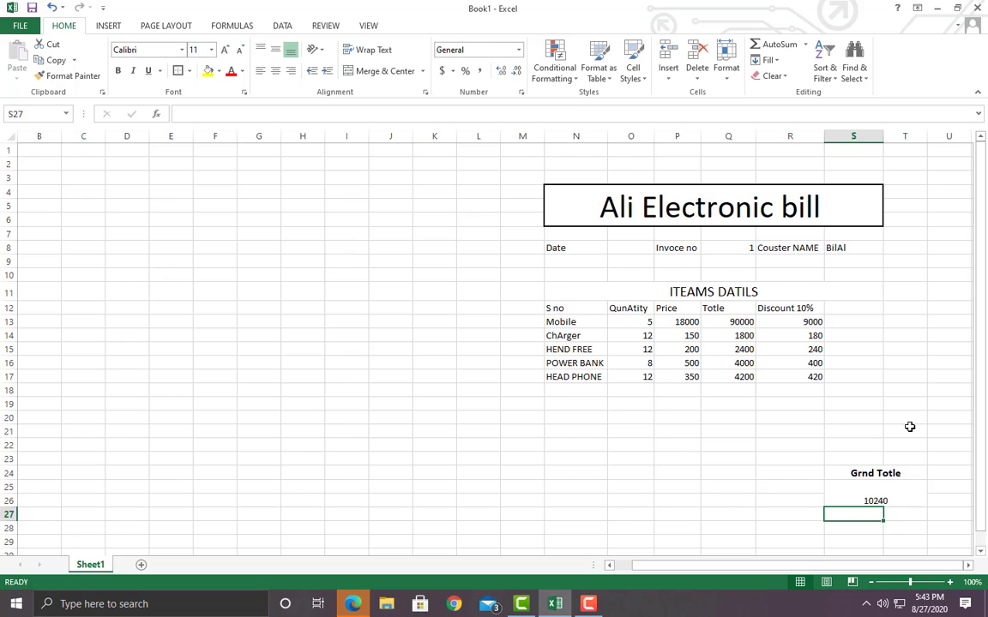
- Make the grand total value in S25 bold and enlarge its font to size 22
{"action": "left_click", "coordinate": [884, 501]}
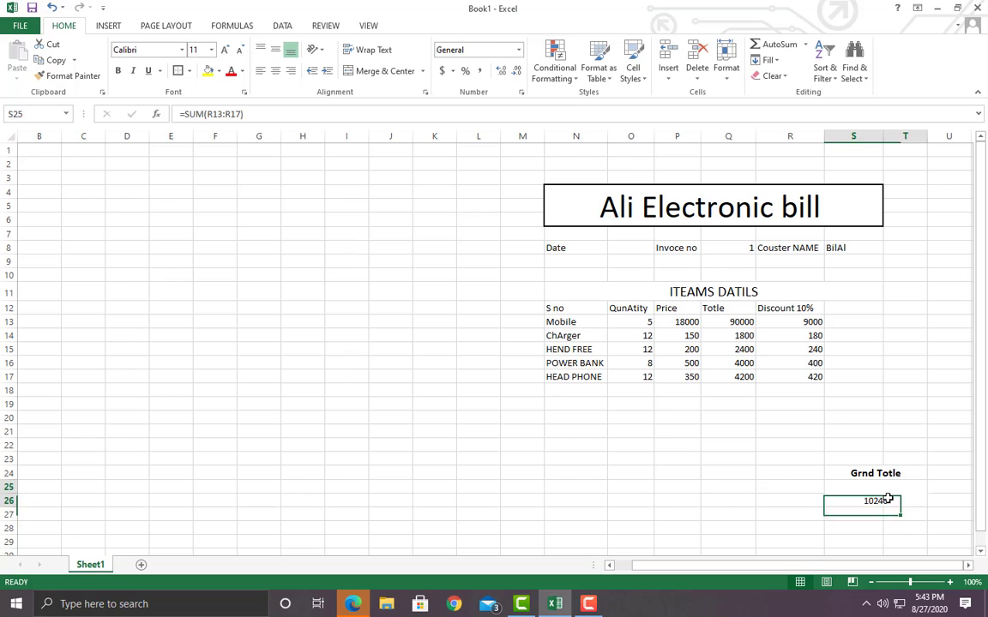
{"action": "left_click", "coordinate": [118, 71]}
{"action": "left_click", "coordinate": [225, 50]}
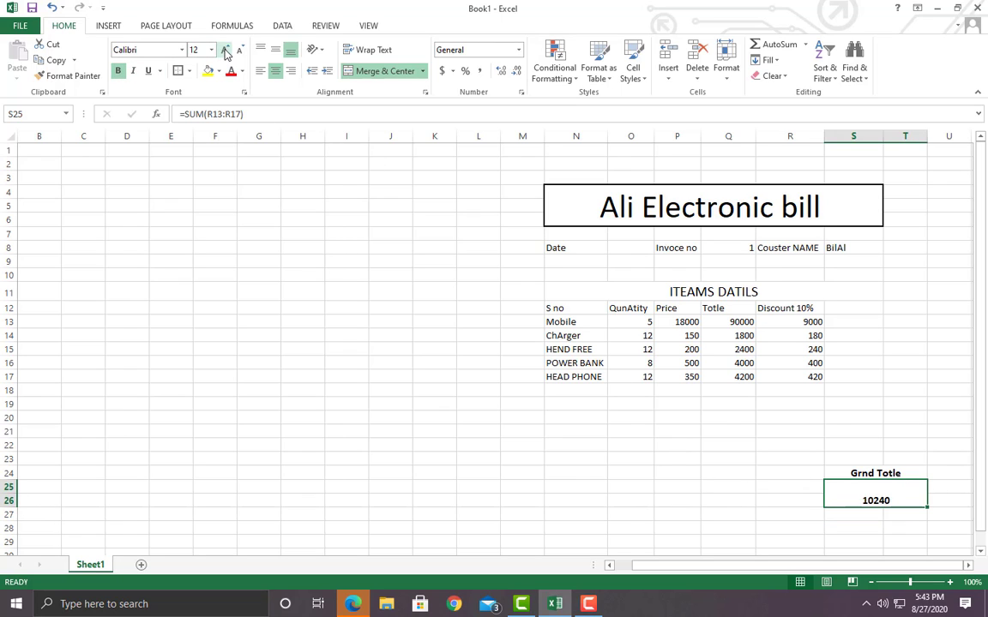
{"action": "left_click", "coordinate": [224, 49]}
{"action": "left_click", "coordinate": [225, 49]}
{"action": "left_click", "coordinate": [225, 49]}
{"action": "left_click", "coordinate": [225, 50]}
{"action": "left_click", "coordinate": [224, 50]}
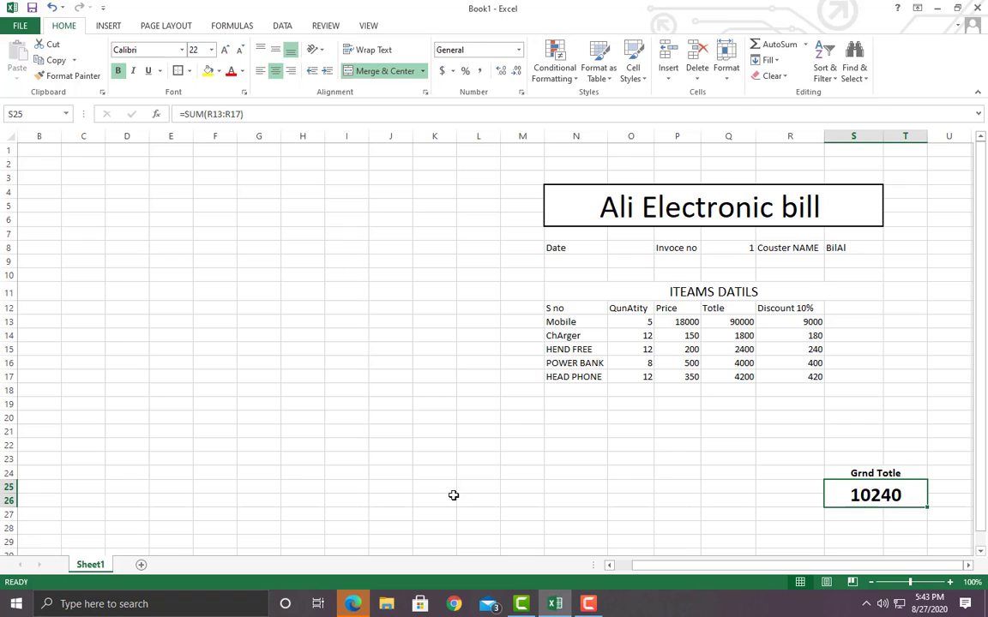
{"action": "left_click", "coordinate": [506, 464]}
- Correct the label above the grand total value to read GrAnd Totle
{"action": "left_click", "coordinate": [865, 473]}
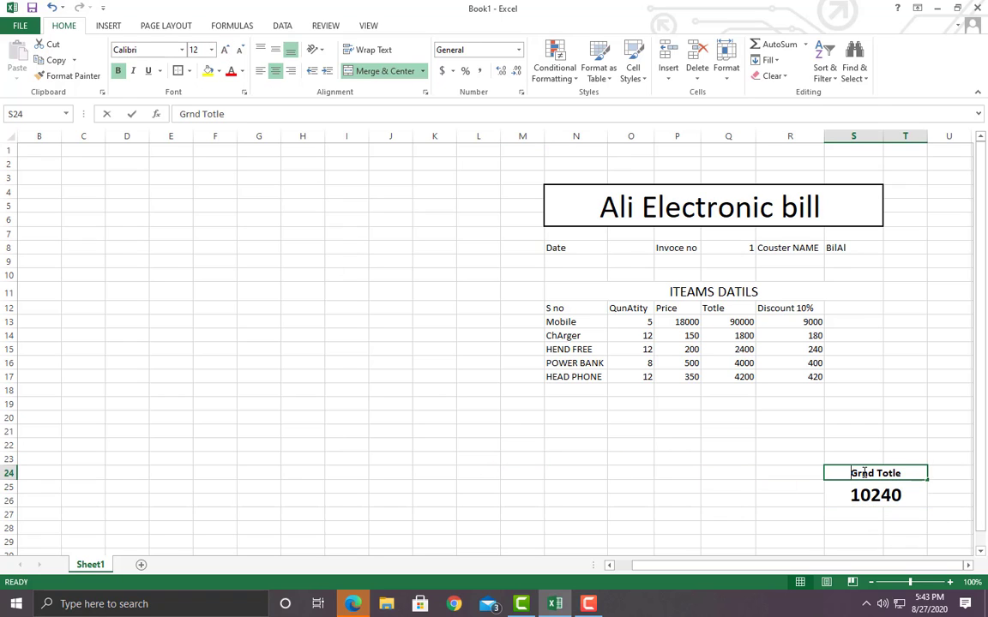
{"action": "double_click", "coordinate": [864, 473]}
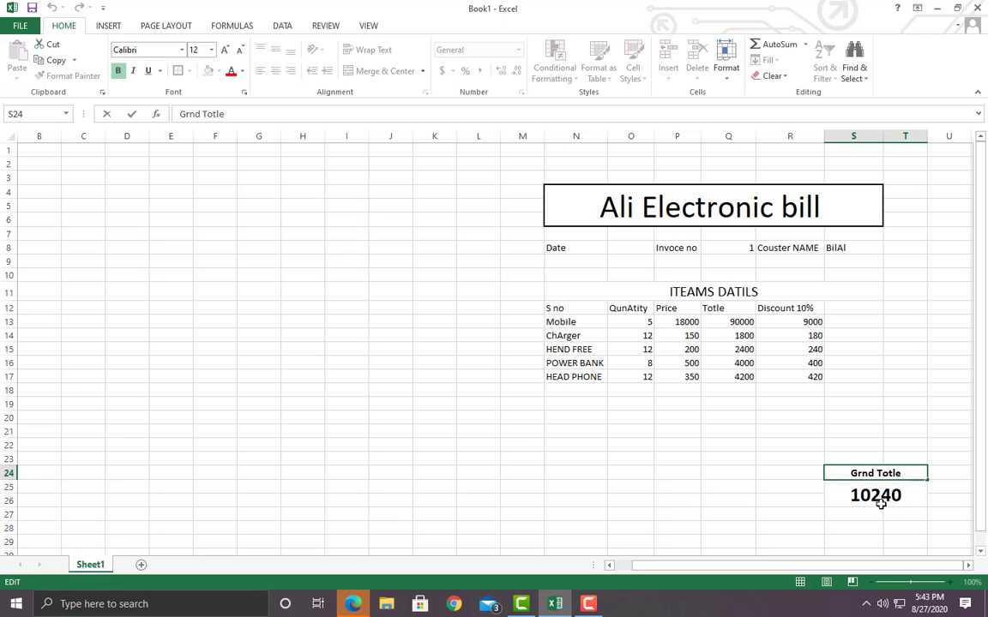
{"action": "type", "text": "A"}
{"action": "left_click", "coordinate": [890, 526]}
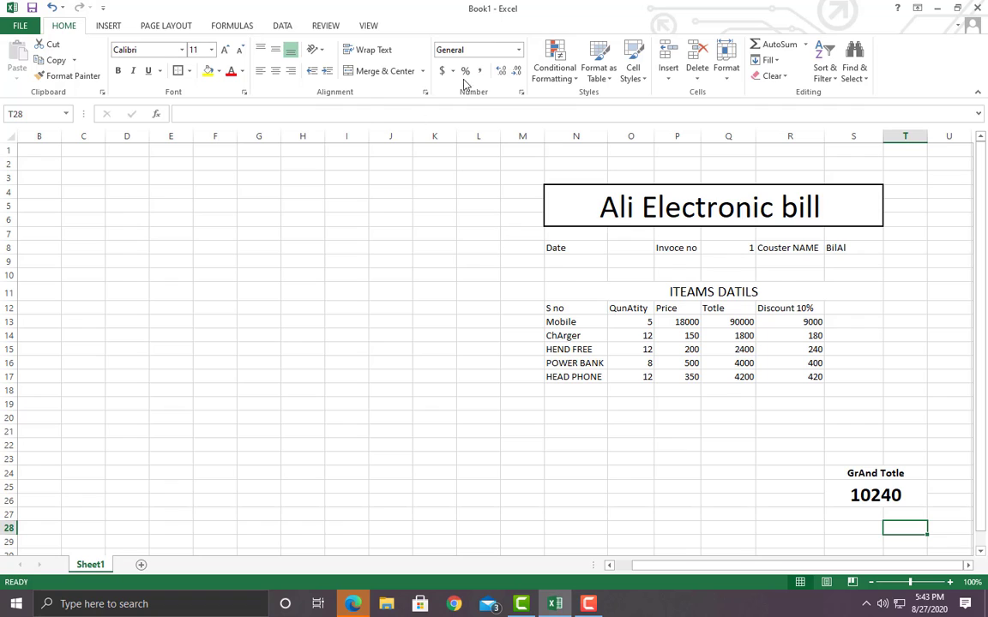
- Put a thick box border around the whole bill, cells M3 through T29
{"action": "left_click_drag", "start_coordinate": [504, 176], "coordinate": [851, 536]}
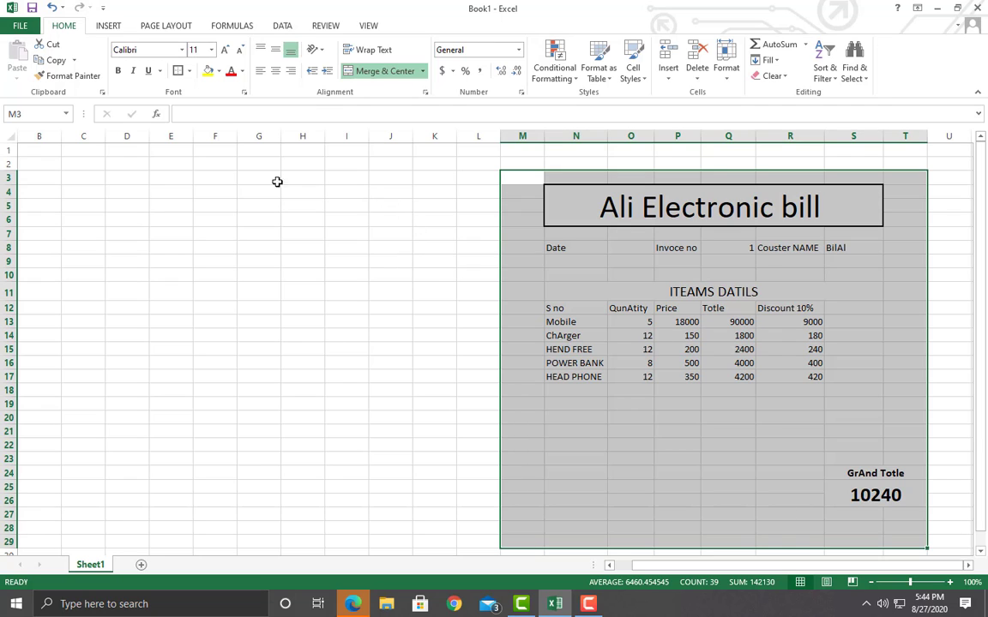
{"action": "left_click", "coordinate": [177, 72]}
{"action": "left_click", "coordinate": [211, 320]}
{"action": "left_click", "coordinate": [596, 408]}
{"action": "left_click", "coordinate": [645, 475]}
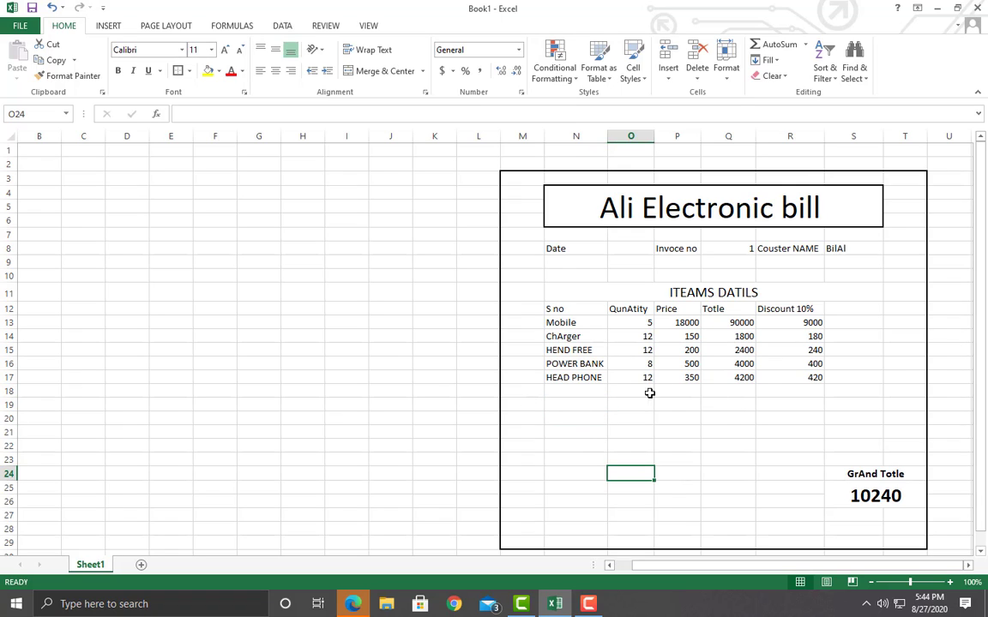
- Try to fill the Mobile price down the Price column through P28, and undo the fill
{"action": "left_click", "coordinate": [569, 391]}
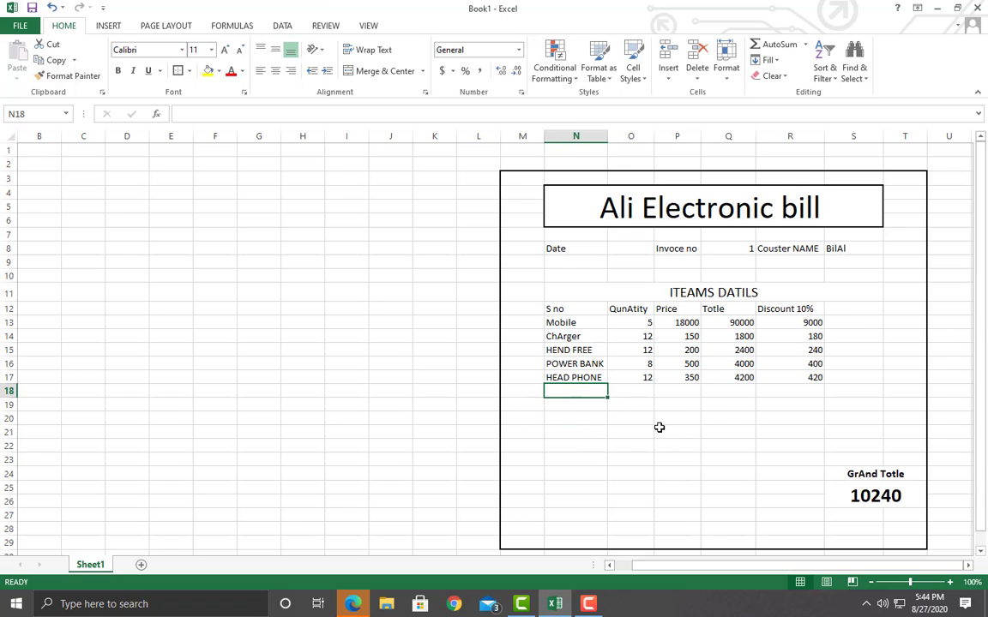
{"action": "left_click", "coordinate": [646, 331]}
{"action": "left_click", "coordinate": [652, 321]}
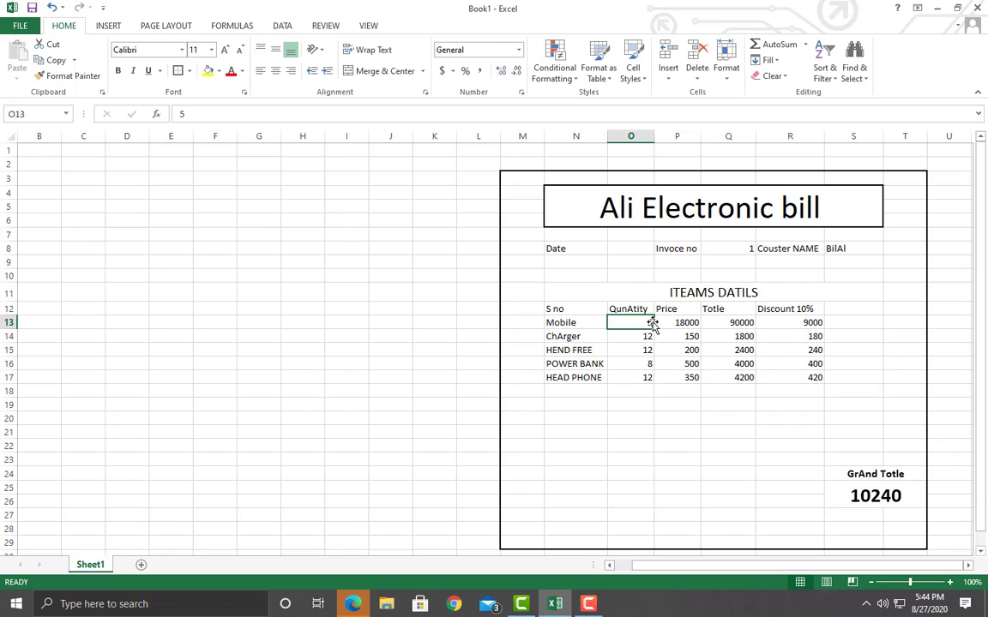
{"action": "left_click", "coordinate": [691, 323]}
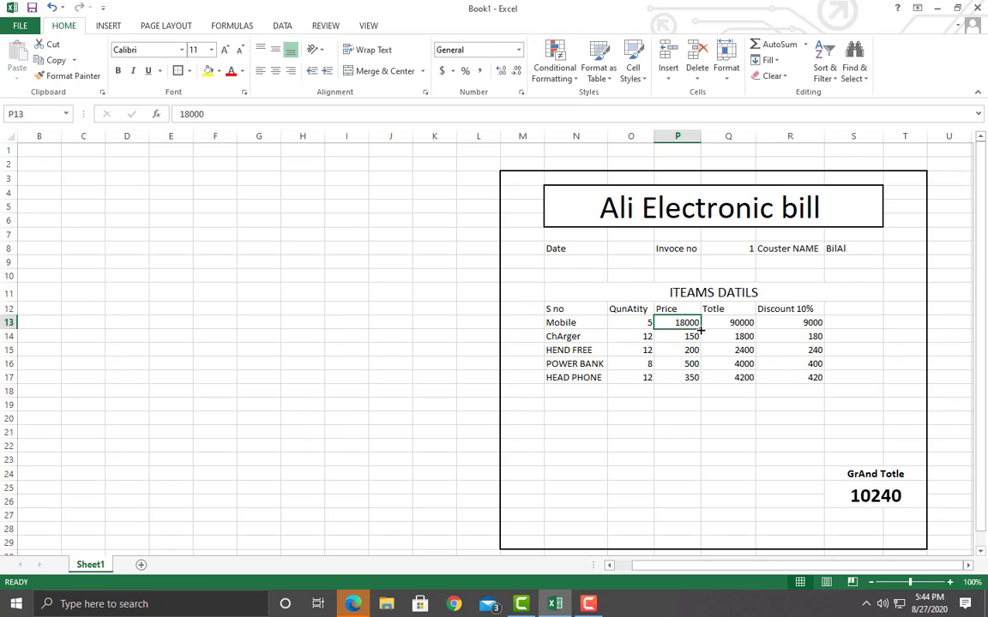
{"action": "left_click_drag", "start_coordinate": [701, 328], "coordinate": [708, 540]}
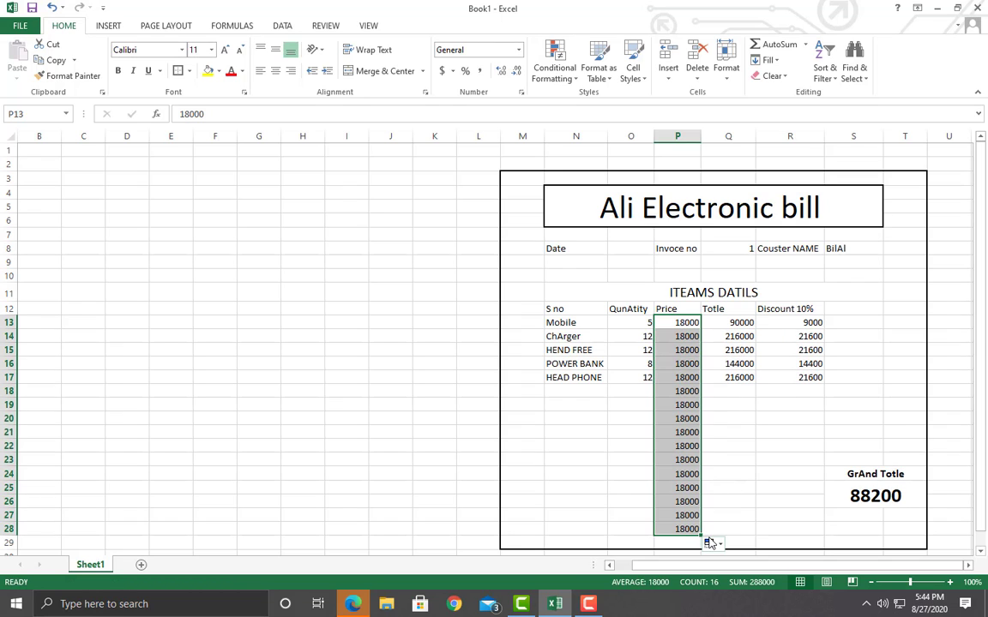
{"action": "key", "text": "ctrl+z"}
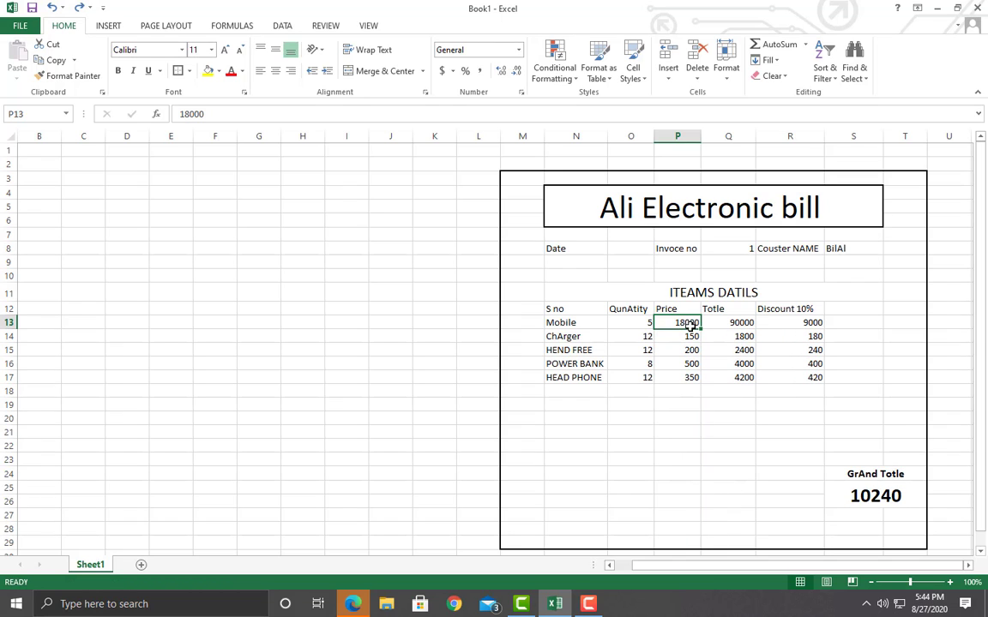
{"action": "left_click_drag", "start_coordinate": [689, 324], "coordinate": [698, 434]}
{"action": "left_click", "coordinate": [739, 430]}
- Add a BATTRY item in row 18 with quantity 24 and price 12
{"action": "left_click", "coordinate": [589, 390]}
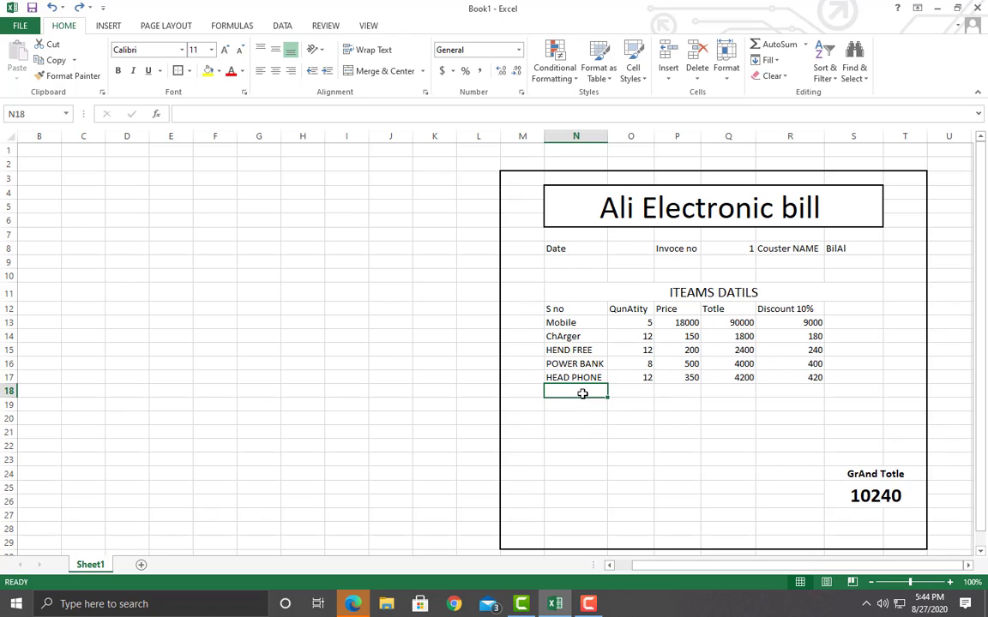
{"action": "type", "text": "b"}
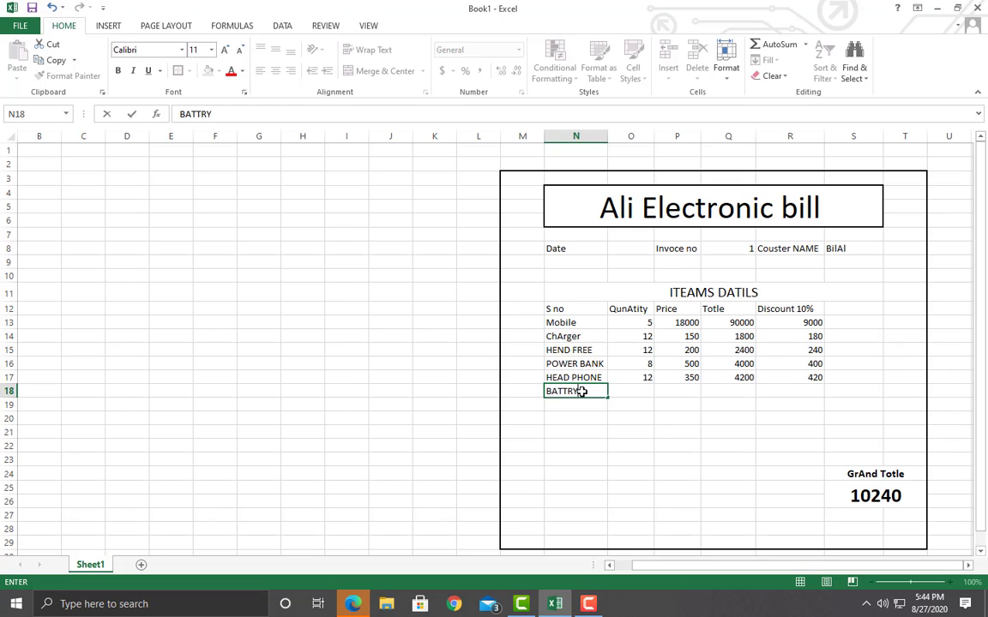
{"action": "key", "text": "Left"}
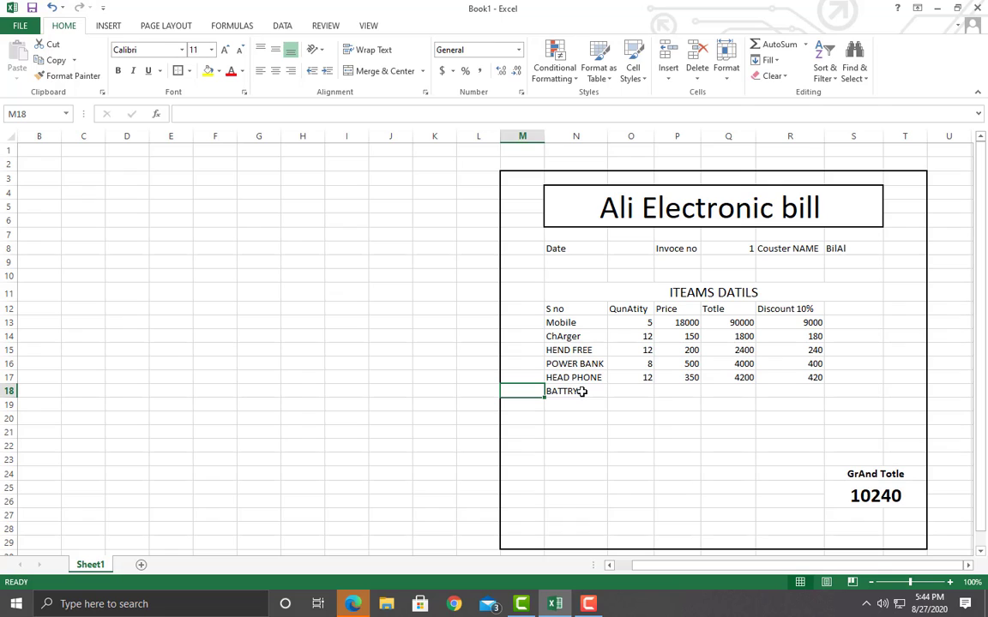
{"action": "left_click", "coordinate": [631, 391]}
{"action": "type", "text": "24"}
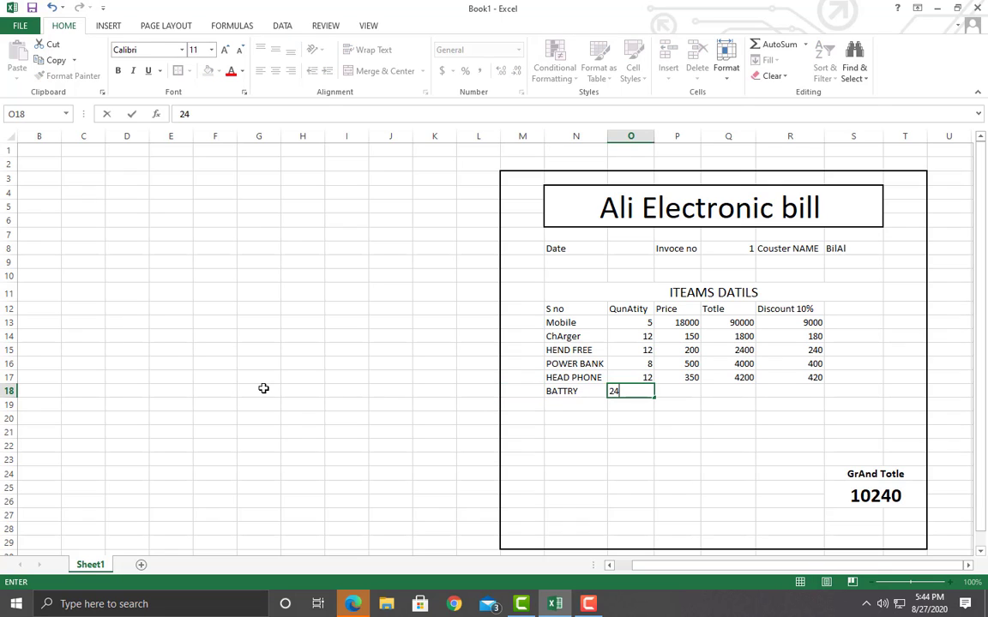
{"action": "key", "text": "Tab"}
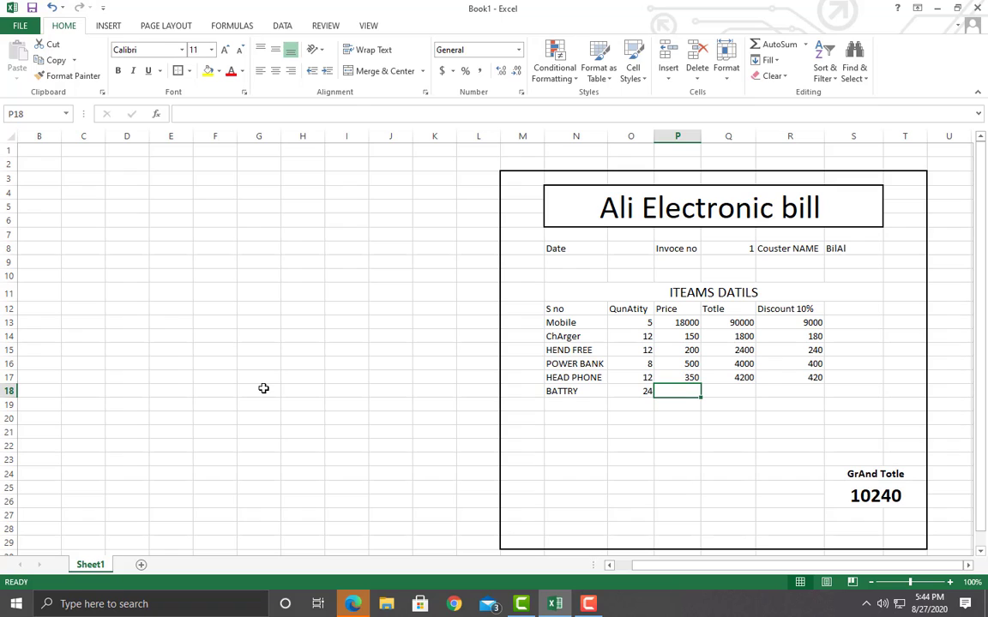
{"action": "type", "text": "12"}
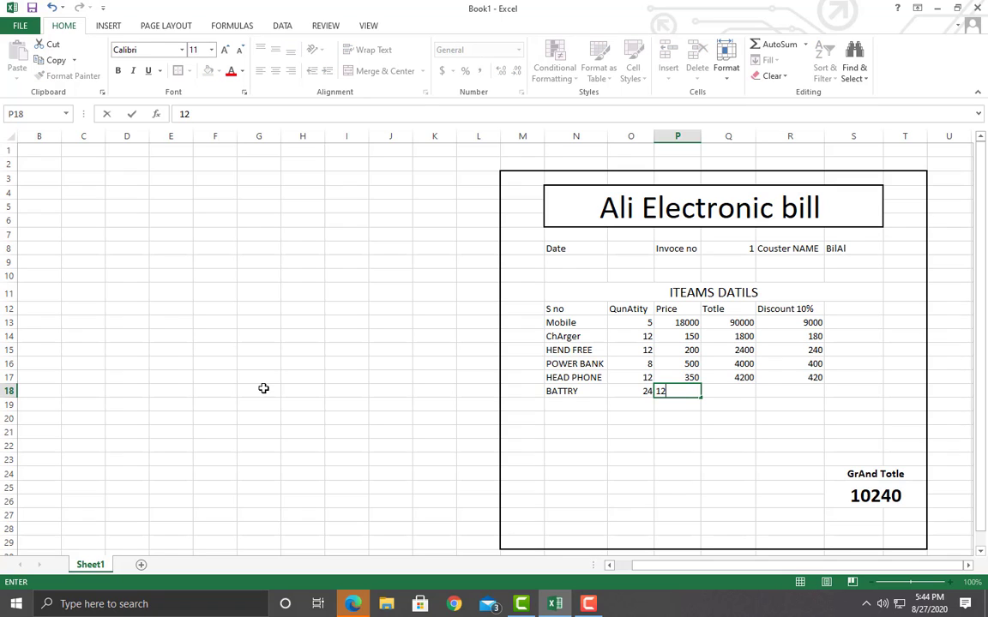
{"action": "key", "text": "Tab"}
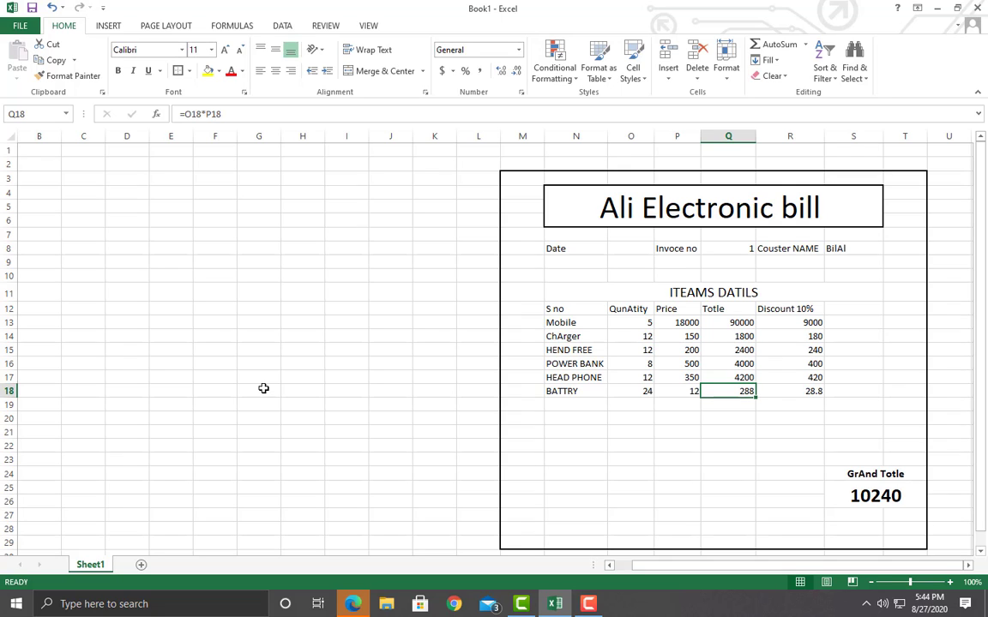
- Change the BATTRY item's price to 120
{"action": "key", "text": "Left"}
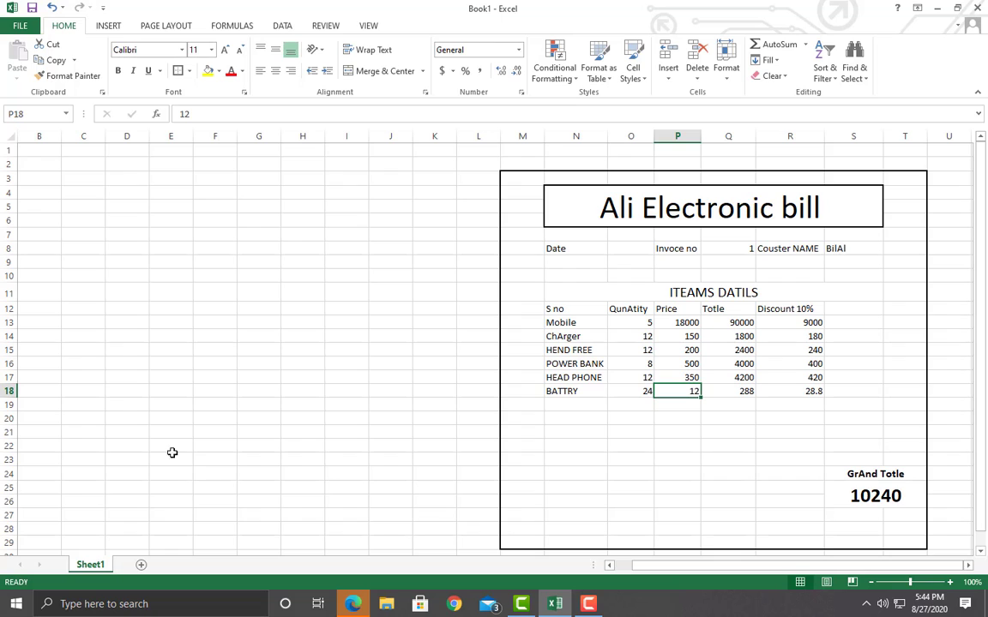
{"action": "double_click", "coordinate": [678, 392]}
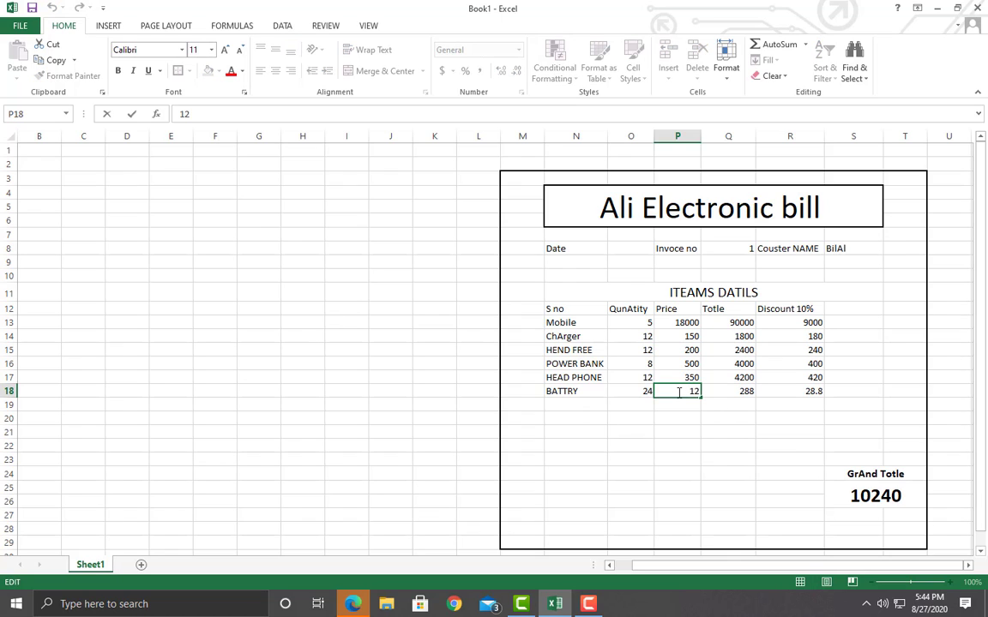
{"action": "key", "text": "BackSpace"}
{"action": "key", "text": "BackSpace"}
{"action": "left_click", "coordinate": [738, 491]}
- Check the formulas in the Discount 10% column against the grand total cell
{"action": "left_click", "coordinate": [809, 353]}
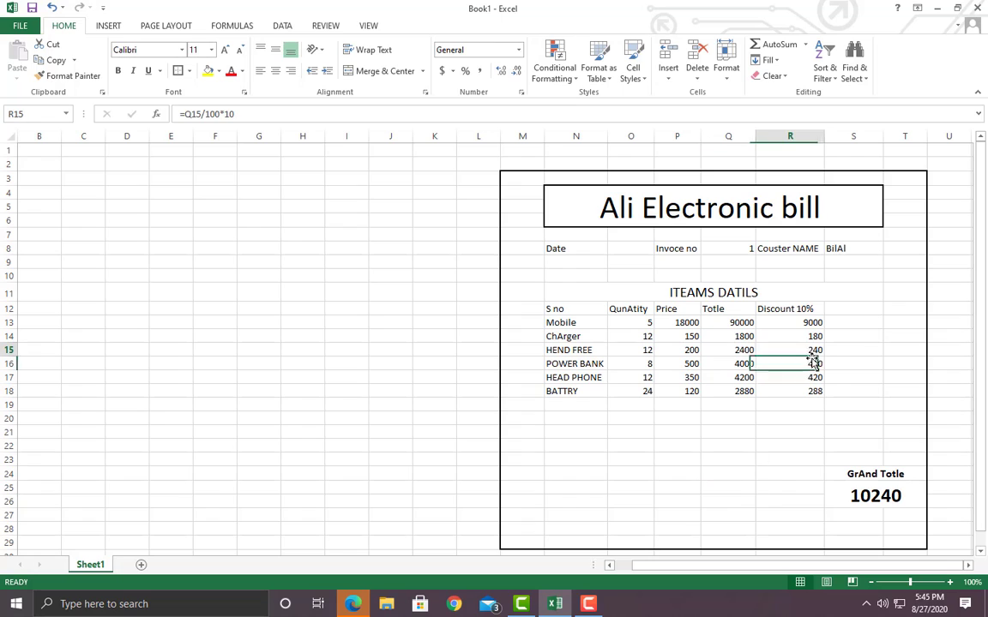
{"action": "left_click", "coordinate": [904, 515]}
{"action": "left_click", "coordinate": [815, 393]}
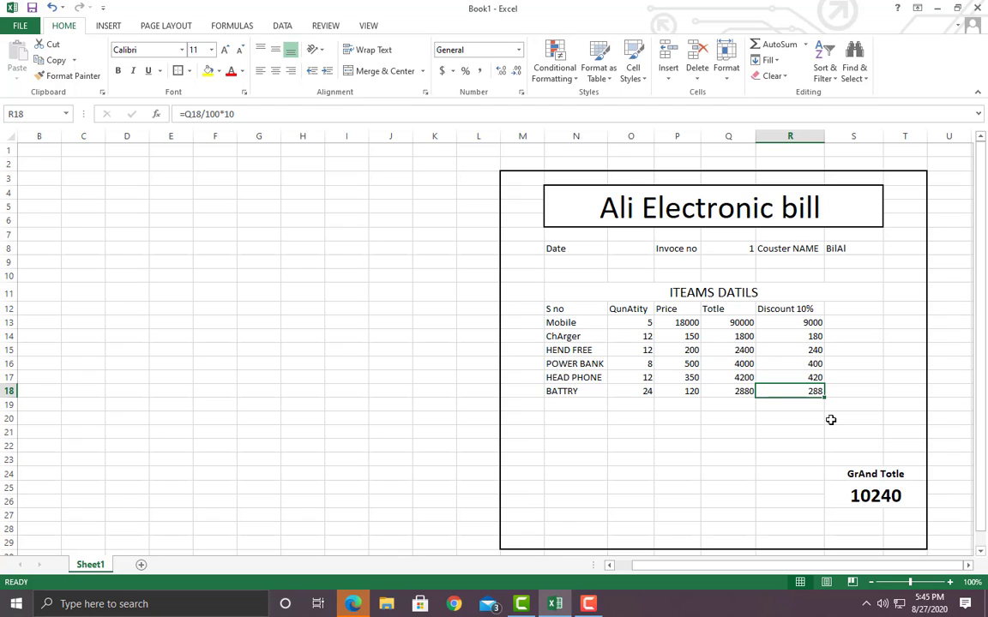
{"action": "left_click", "coordinate": [816, 321]}
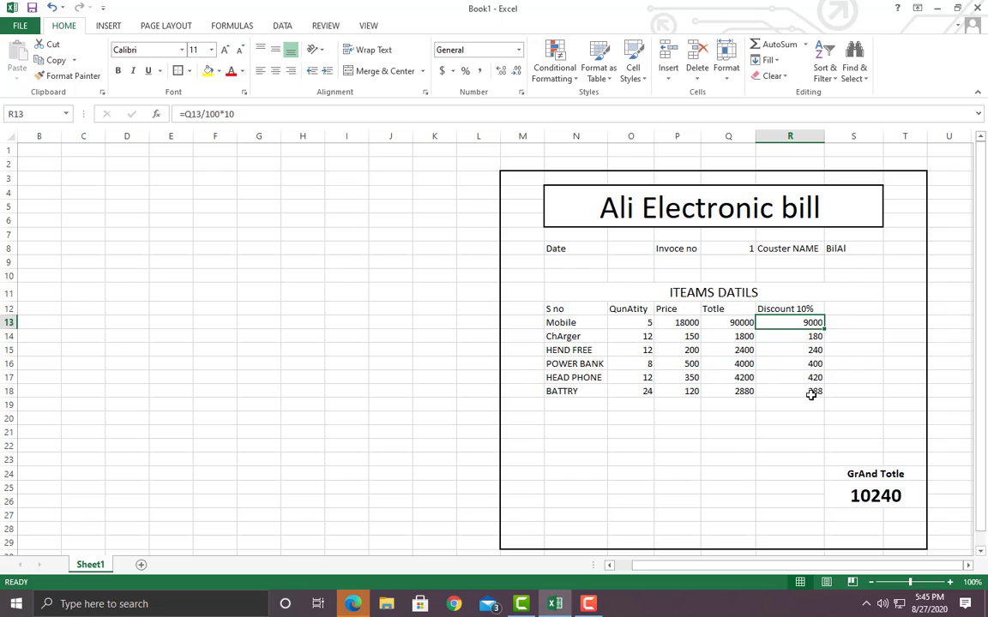
{"action": "left_click", "coordinate": [885, 501]}
- Add the column heading FinaL Price in S12, beside Discount 10%
{"action": "left_click", "coordinate": [838, 308]}
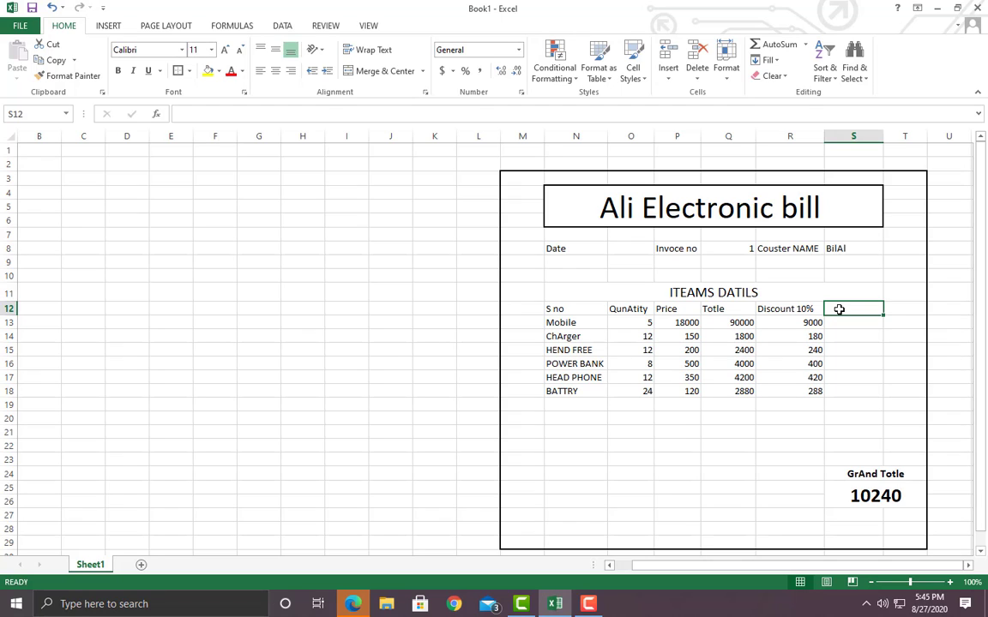
{"action": "type", "text": "f"}
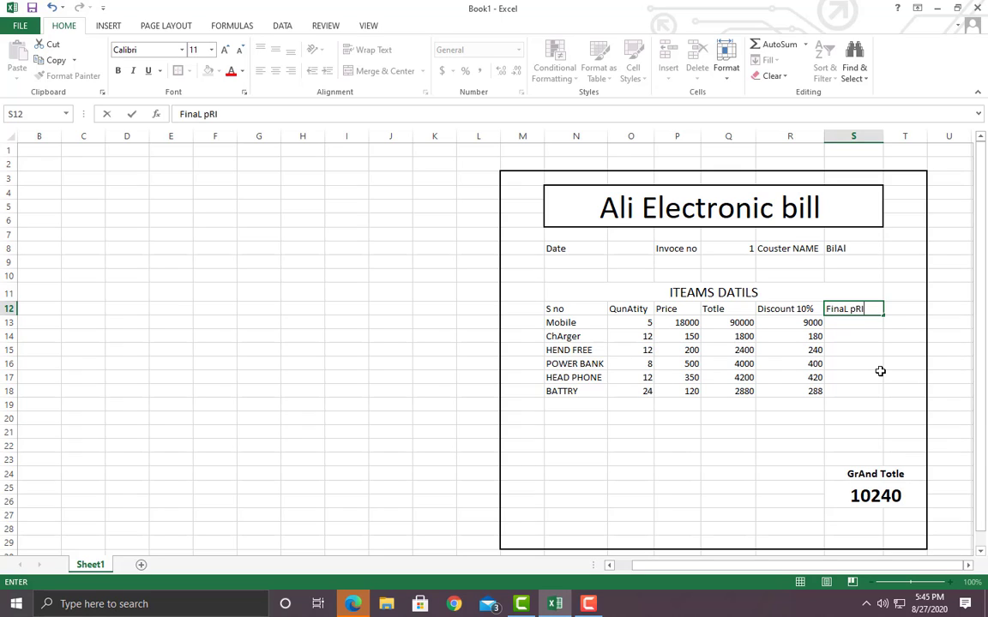
{"action": "key", "text": "BackSpace"}
{"action": "key", "text": "BackSpace"}
{"action": "key", "text": "BackSpace"}
{"action": "type", "text": "pRICE"}
{"action": "left_click", "coordinate": [767, 439]}
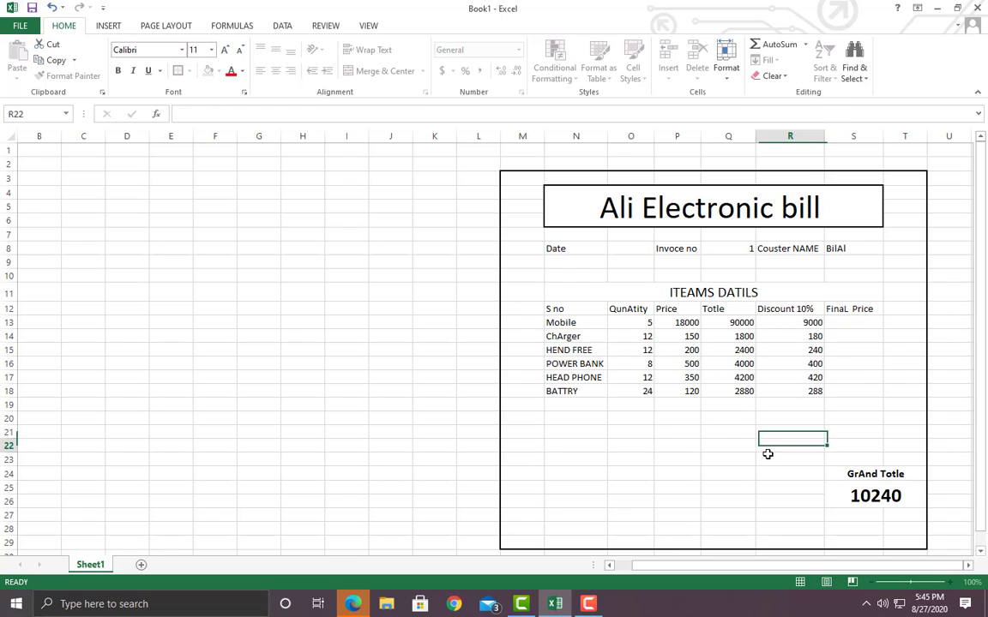
- Calculate the Mobile item's final price in S13 as total minus discount with =Q13-R13
{"action": "left_click", "coordinate": [849, 325]}
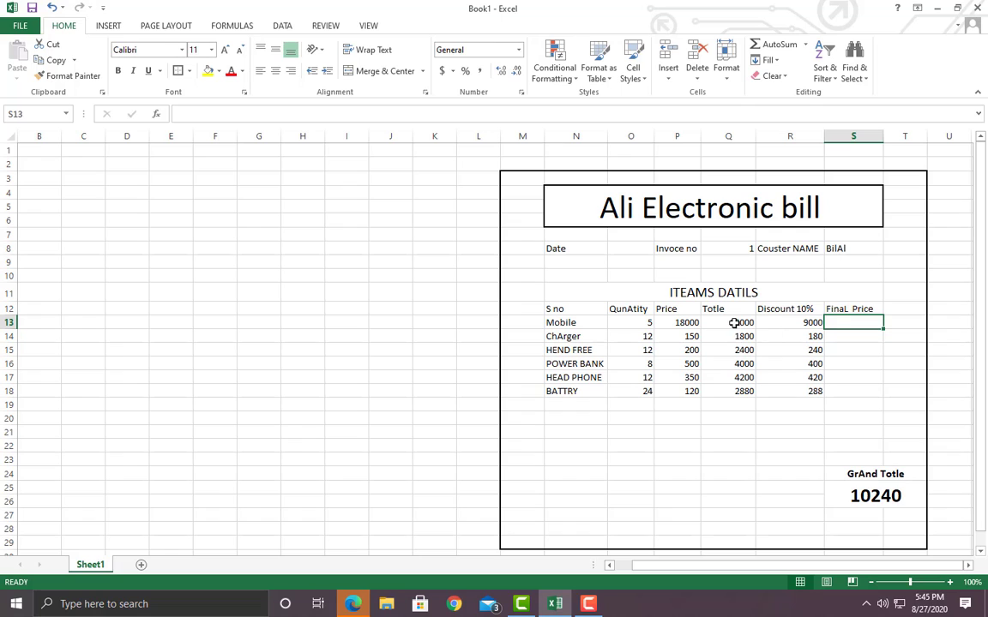
{"action": "left_click", "coordinate": [732, 324]}
{"action": "left_click", "coordinate": [849, 321]}
{"action": "type", "text": "0"}
{"action": "key", "text": "BackSpace"}
{"action": "type", "text": "="}
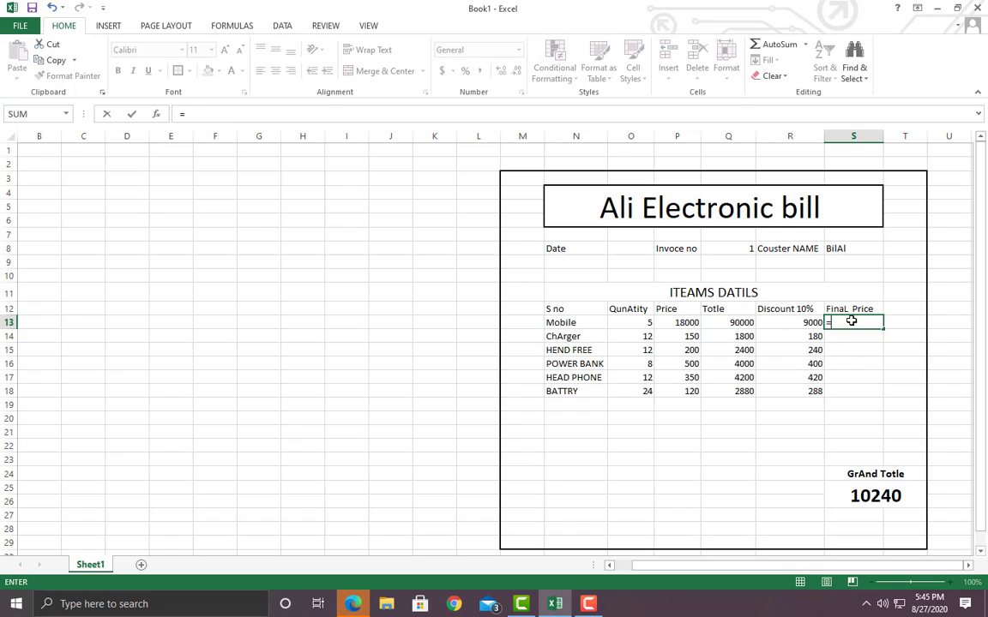
{"action": "left_click", "coordinate": [739, 321]}
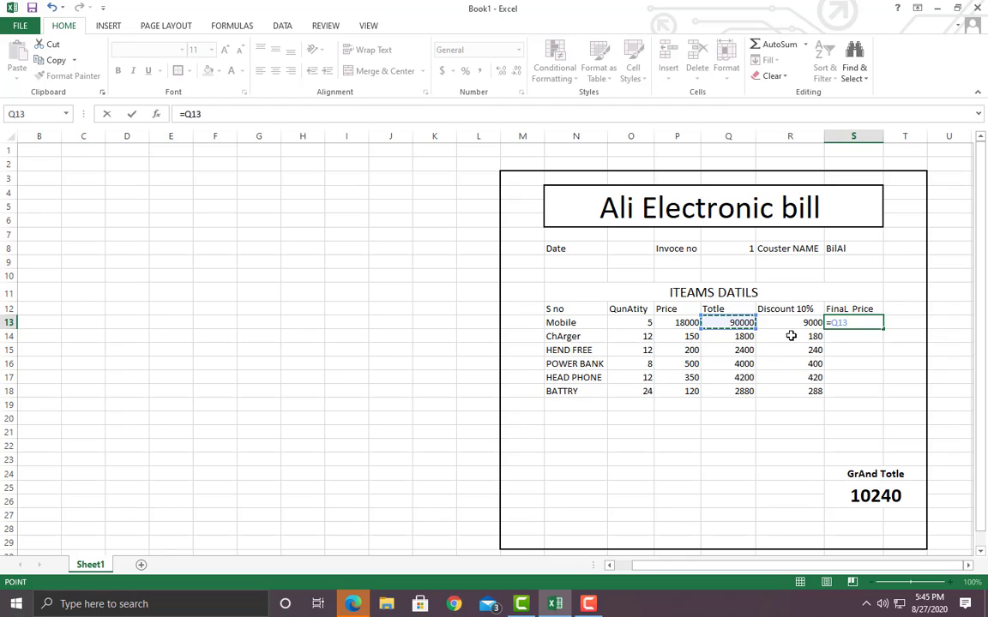
{"action": "type", "text": "*"}
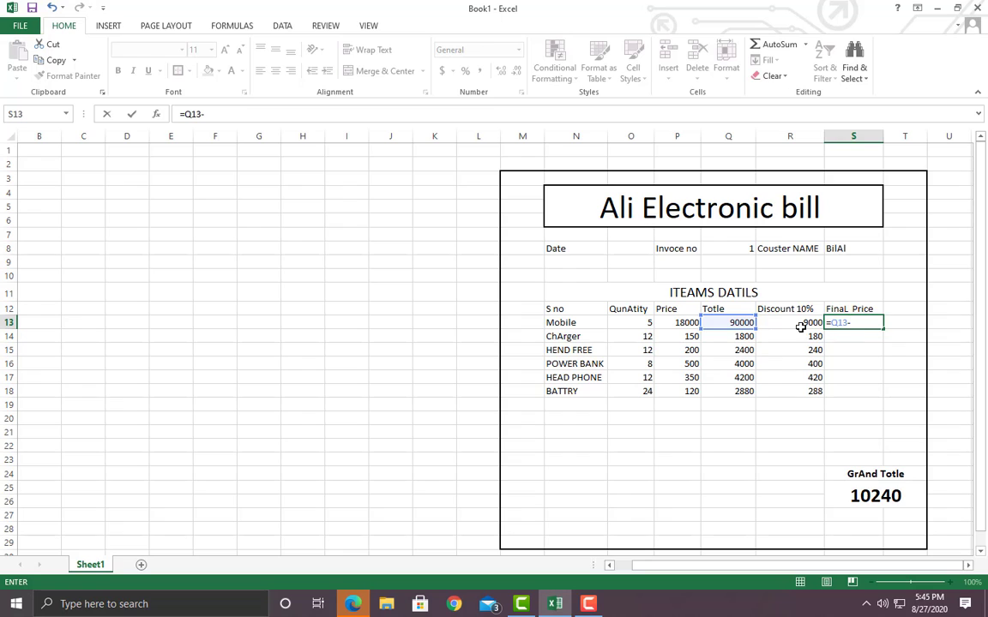
{"action": "left_click", "coordinate": [804, 324]}
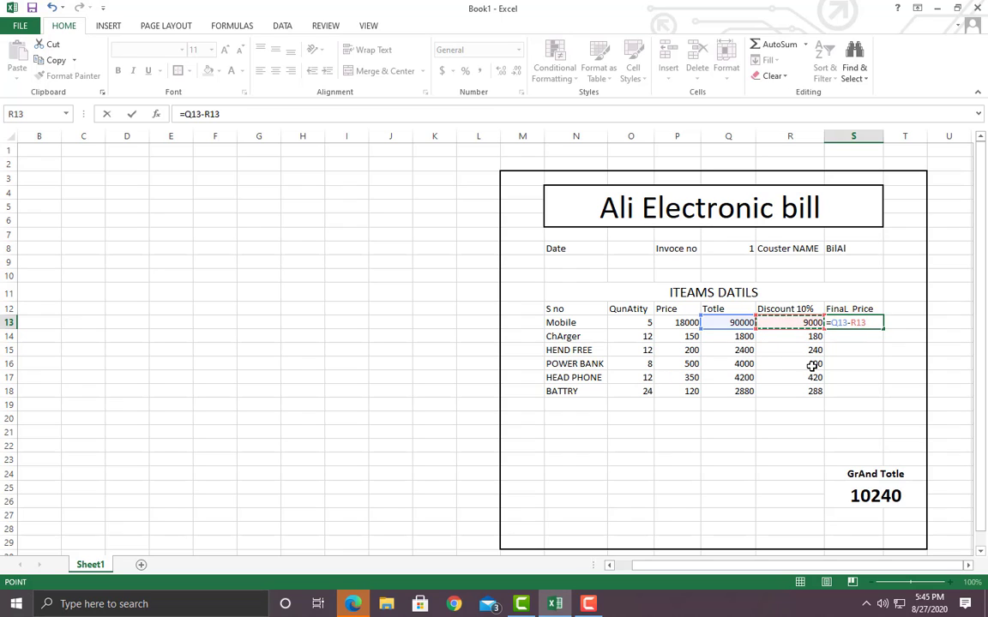
{"action": "key", "text": "Return"}
- Copy the FinaL Price formula from S13 down through the BATTRY item in S18
{"action": "left_click", "coordinate": [873, 322]}
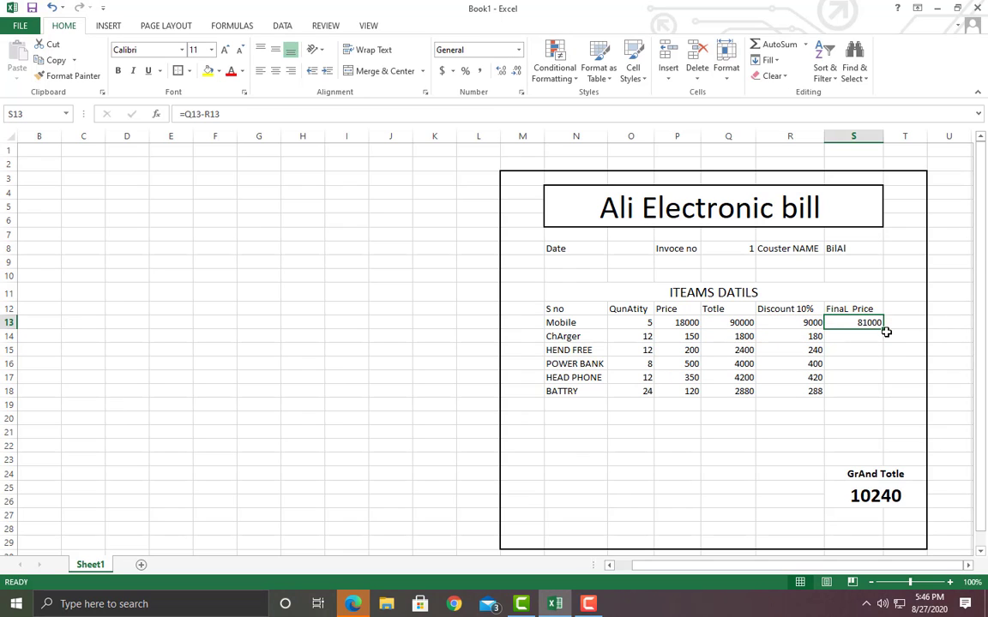
{"action": "left_click_drag", "start_coordinate": [885, 327], "coordinate": [875, 401]}
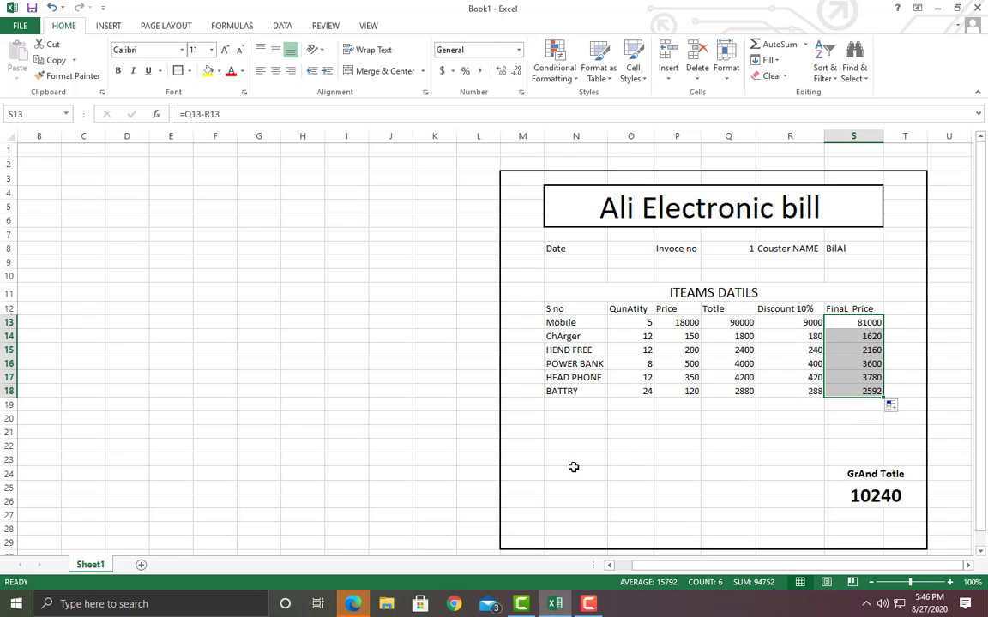
{"action": "left_click", "coordinate": [619, 513]}
- Move the grand total formula's sum range from the Discount 10% column to the FinaL Price column, as S12:S16
{"action": "left_click", "coordinate": [833, 337]}
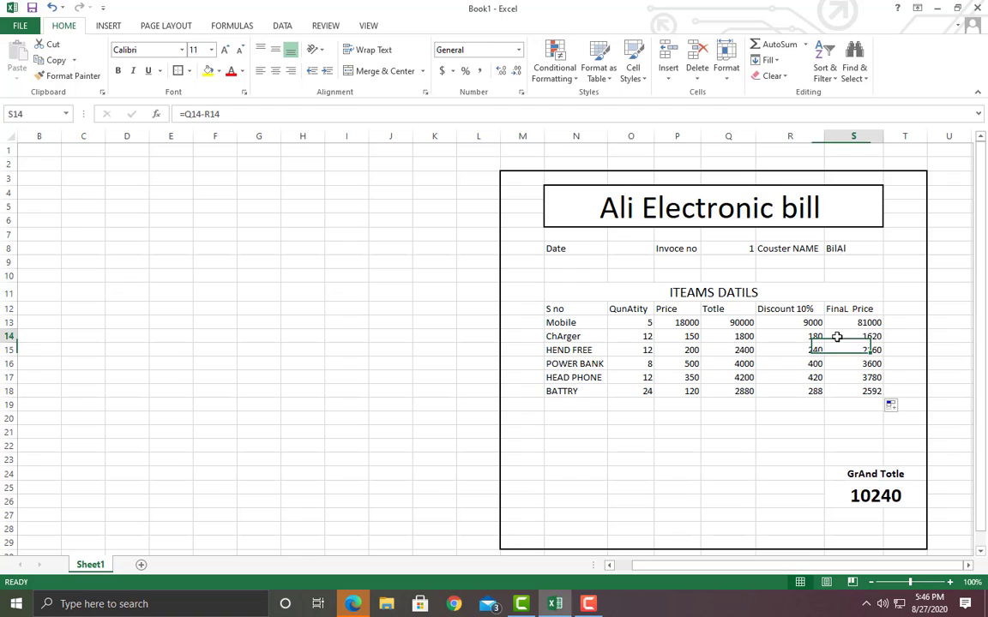
{"action": "left_click", "coordinate": [832, 323]}
{"action": "left_click", "coordinate": [866, 499]}
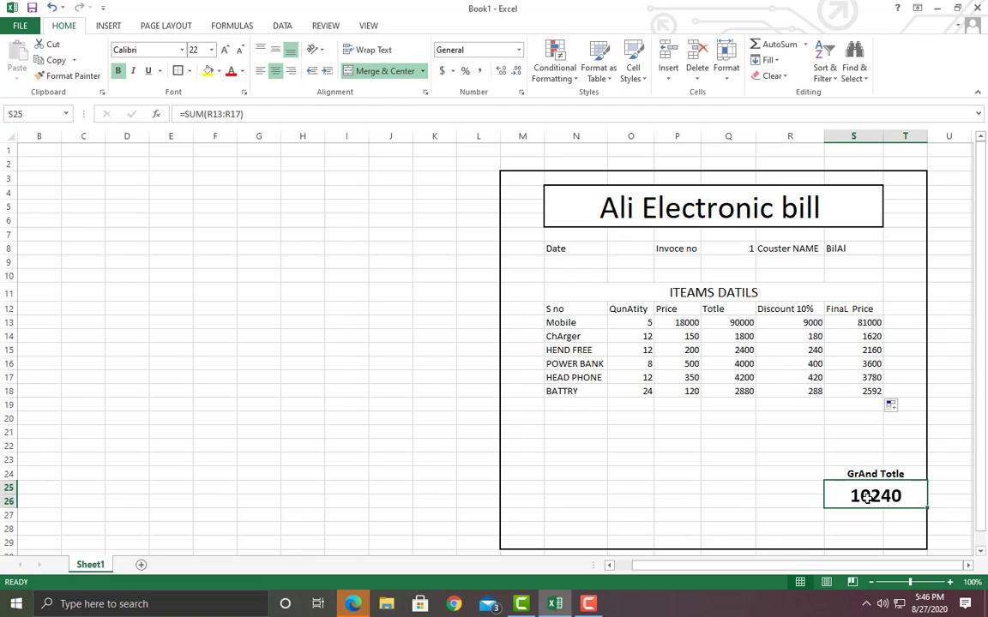
{"action": "left_click", "coordinate": [852, 324]}
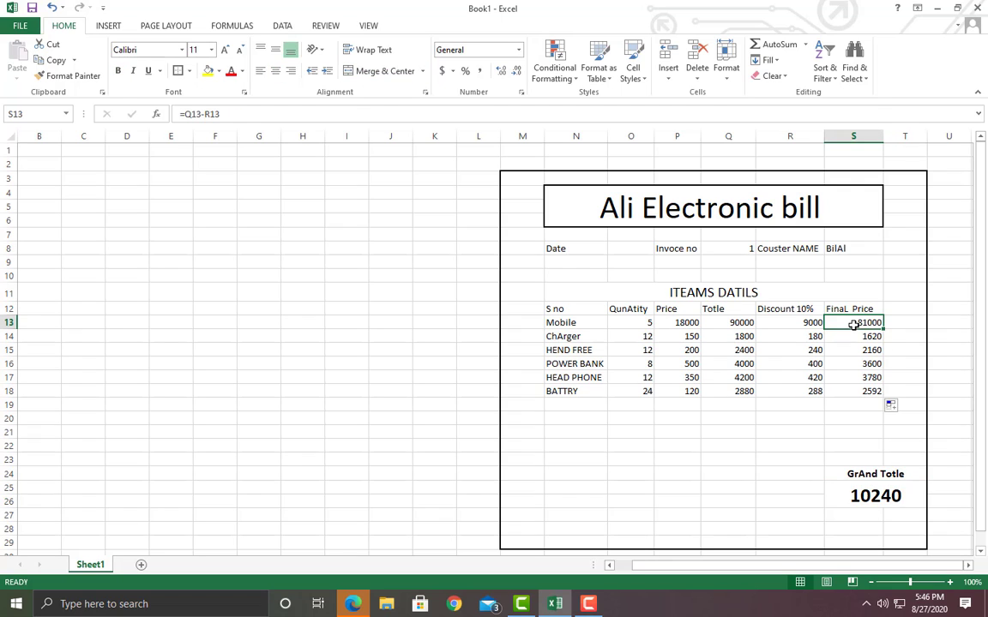
{"action": "left_click", "coordinate": [874, 495]}
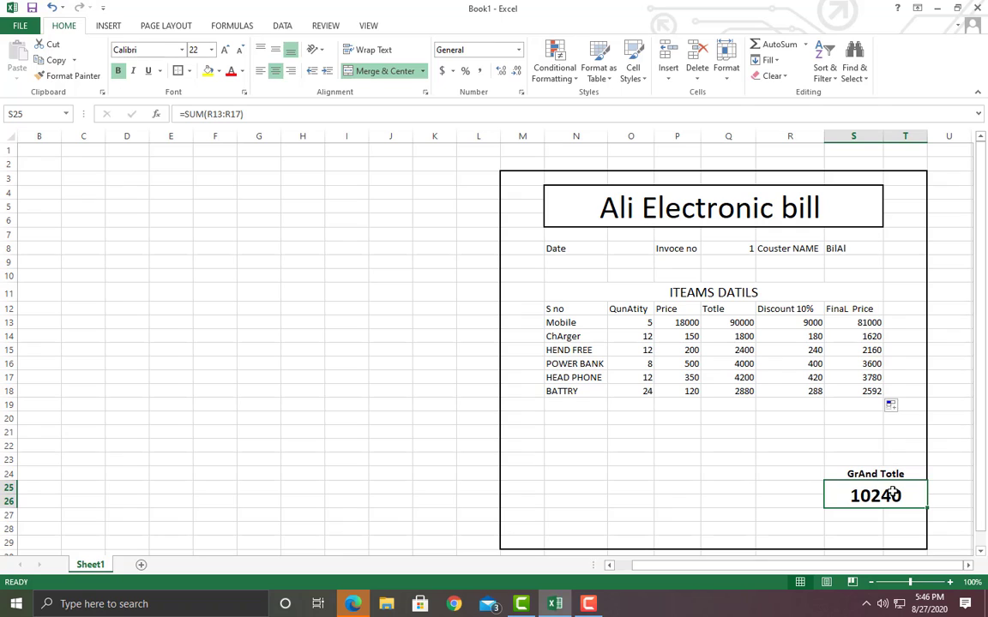
{"action": "double_click", "coordinate": [900, 496]}
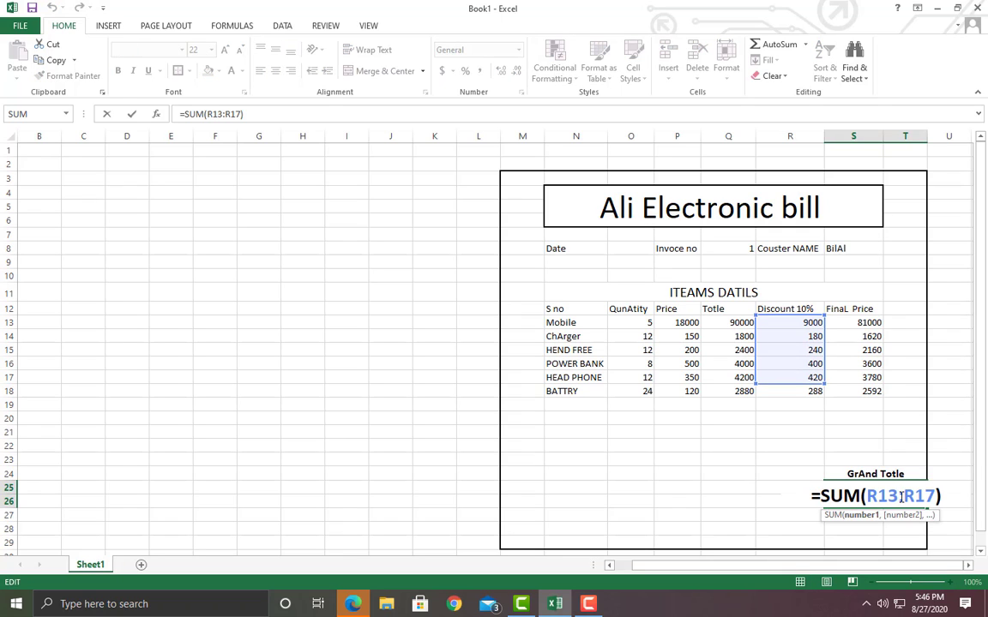
{"action": "left_click_drag", "start_coordinate": [794, 317], "coordinate": [853, 323]}
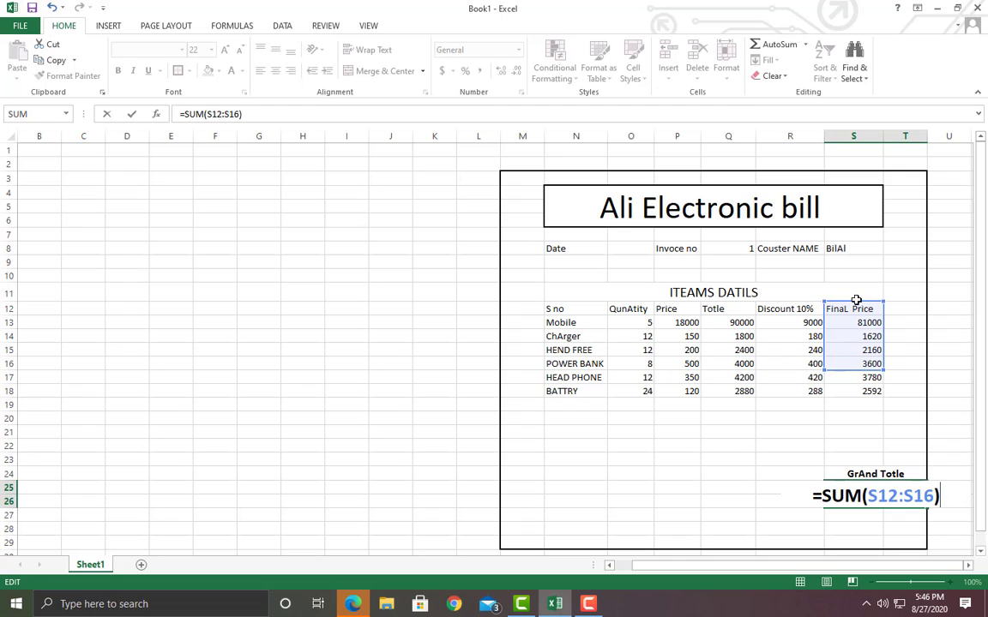
{"action": "left_click_drag", "start_coordinate": [853, 294], "coordinate": [853, 309]}
{"action": "left_click", "coordinate": [878, 496]}
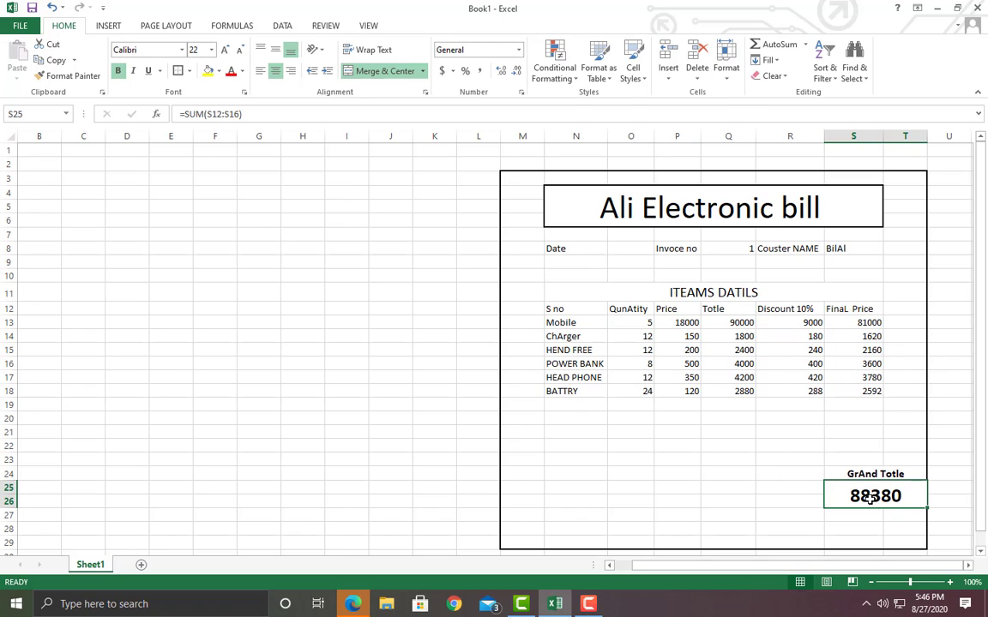
- Correct the grand total formula to sum S13:S17 and check it against the FinaL Price cells
{"action": "double_click", "coordinate": [875, 502]}
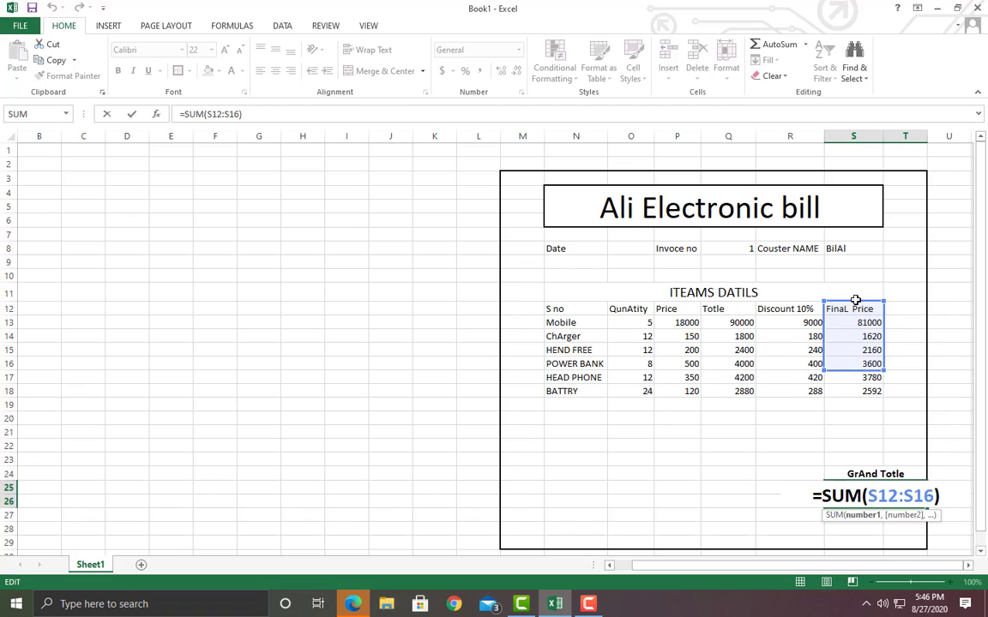
{"action": "left_click_drag", "start_coordinate": [860, 321], "coordinate": [857, 383]}
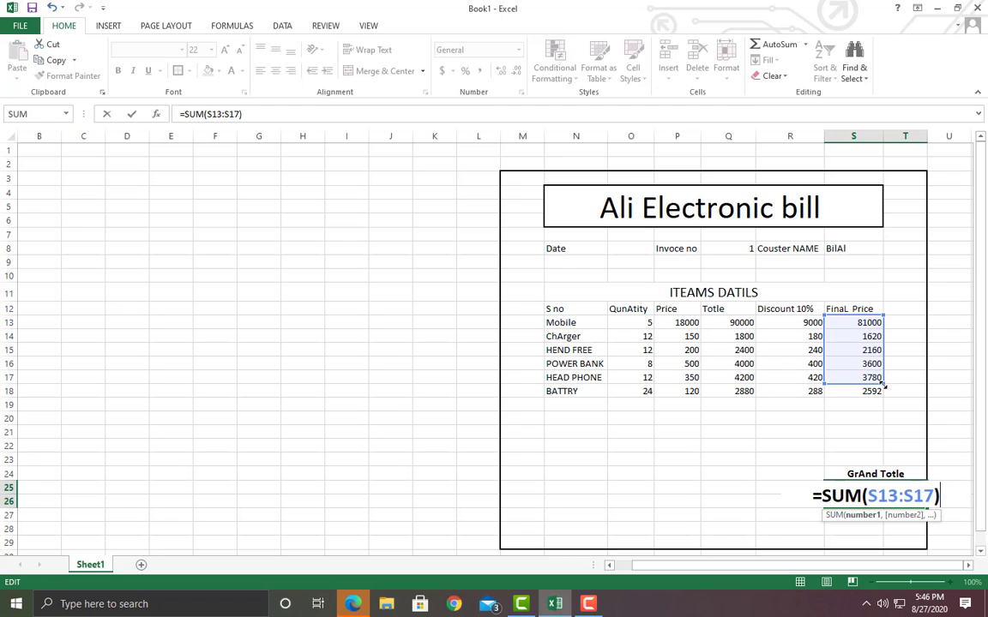
{"action": "key", "text": "Return"}
{"action": "left_click_drag", "start_coordinate": [882, 390], "coordinate": [883, 409]}
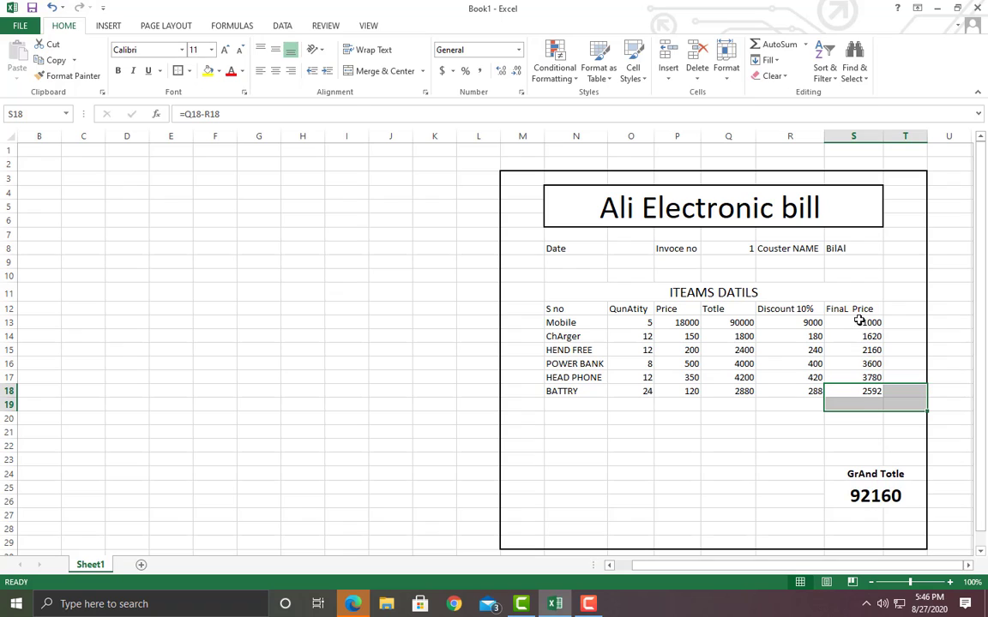
{"action": "left_click", "coordinate": [862, 495]}
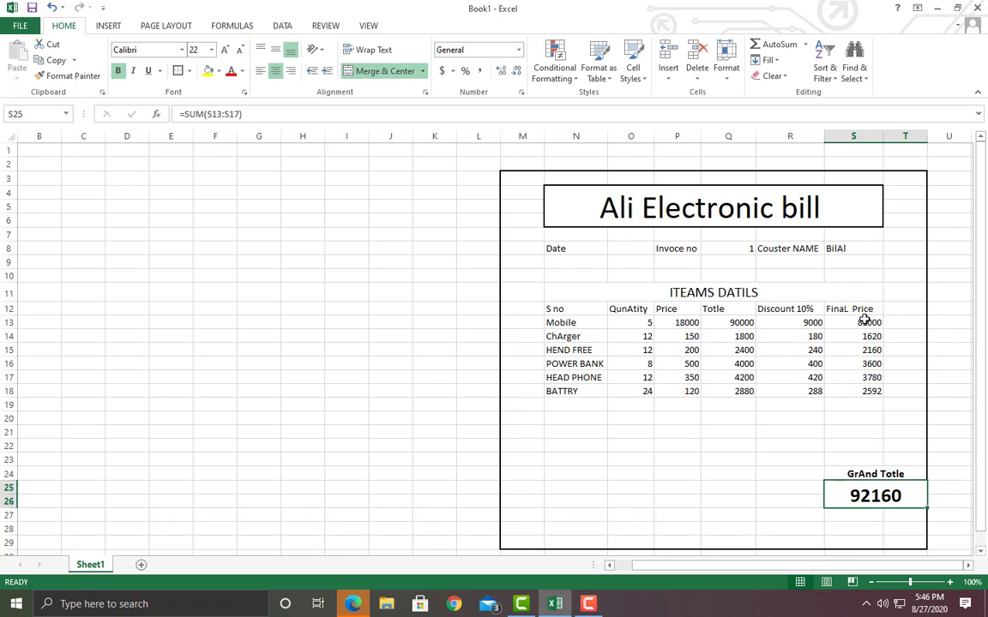
{"action": "left_click_drag", "start_coordinate": [862, 323], "coordinate": [877, 432]}
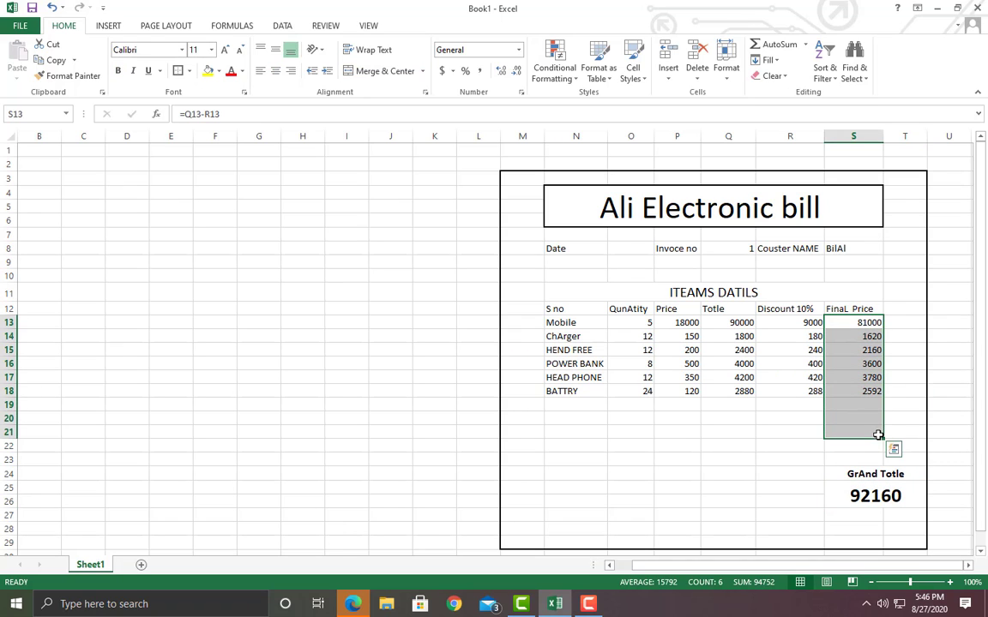
{"action": "left_click", "coordinate": [907, 387]}
{"action": "left_click", "coordinate": [893, 495]}
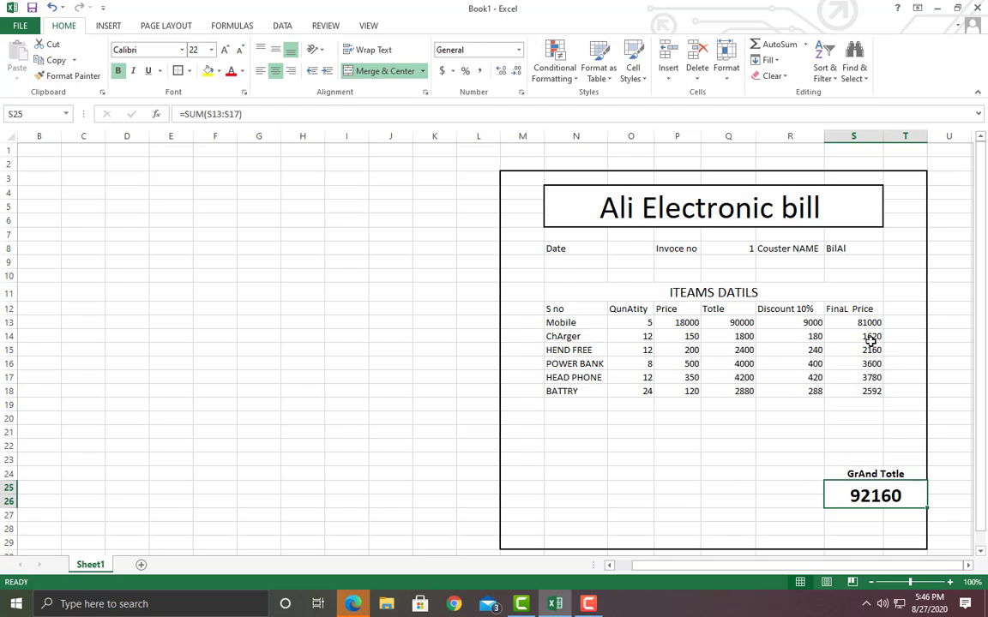
- Add an Inter net Devices item in row 19 with quantity 5
{"action": "left_click", "coordinate": [578, 406]}
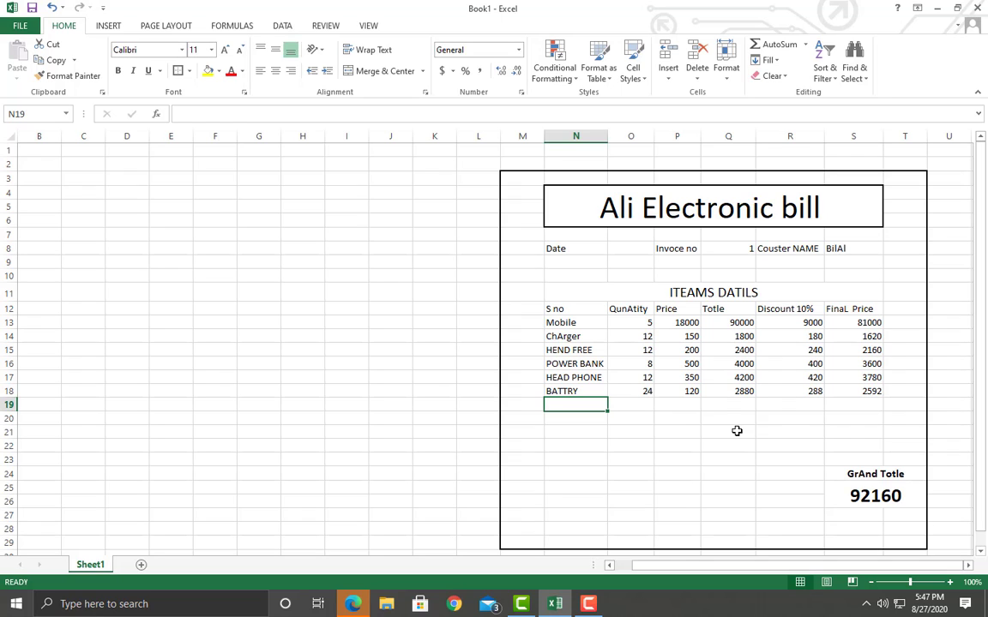
{"action": "type", "text": "In"}
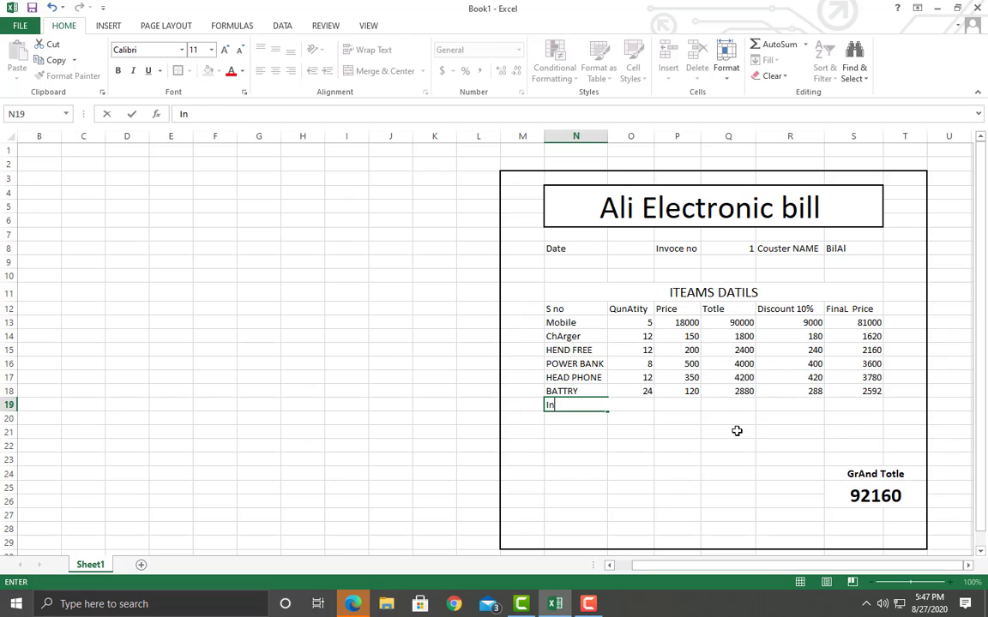
{"action": "type", "text": "ter net Device"}
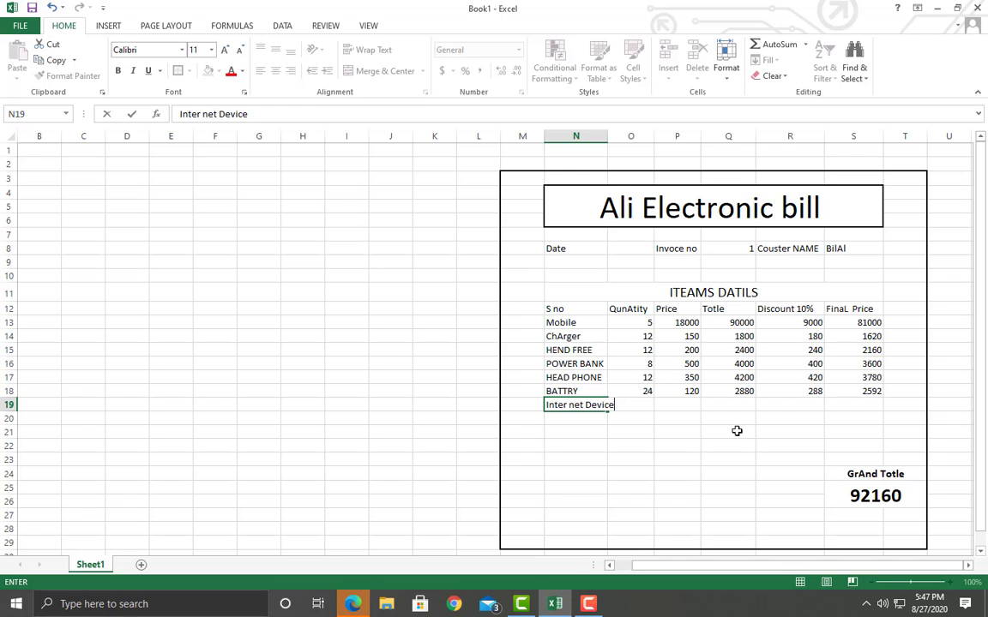
{"action": "type", "text": "s"}
{"action": "left_click", "coordinate": [478, 487]}
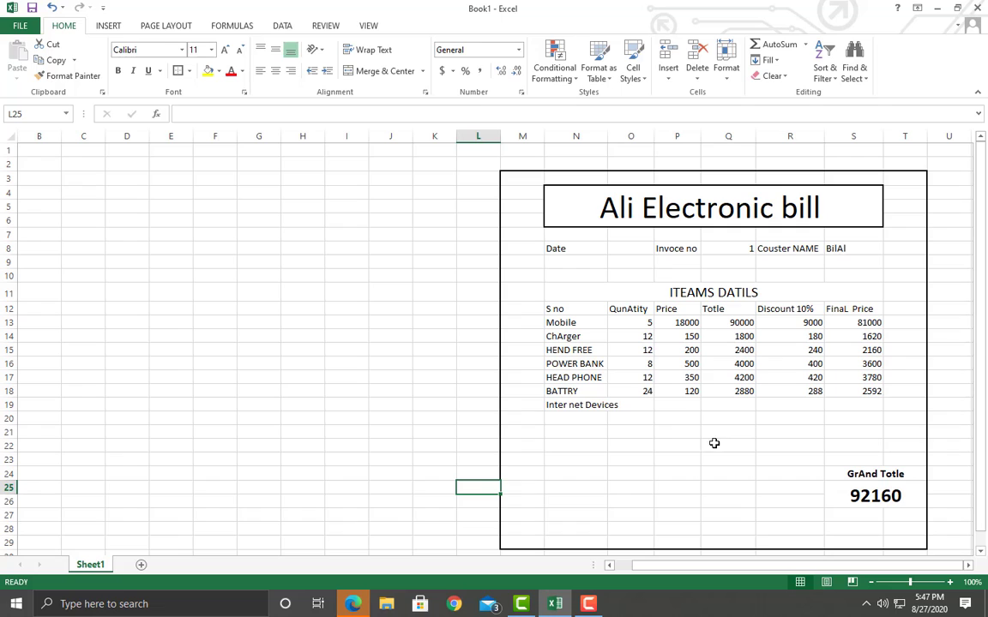
{"action": "left_click", "coordinate": [641, 406]}
{"action": "type", "text": "5"}
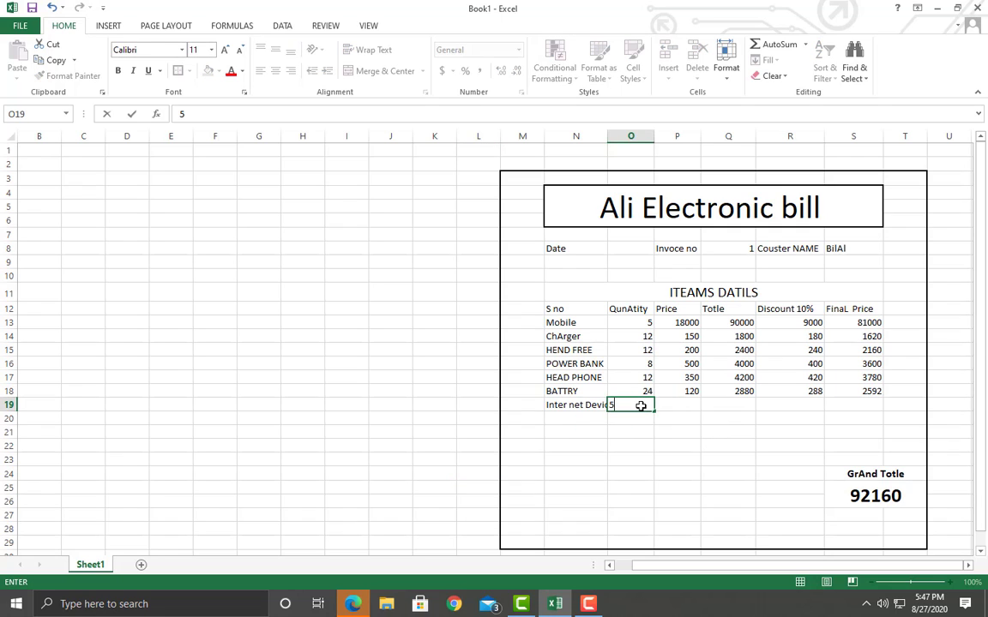